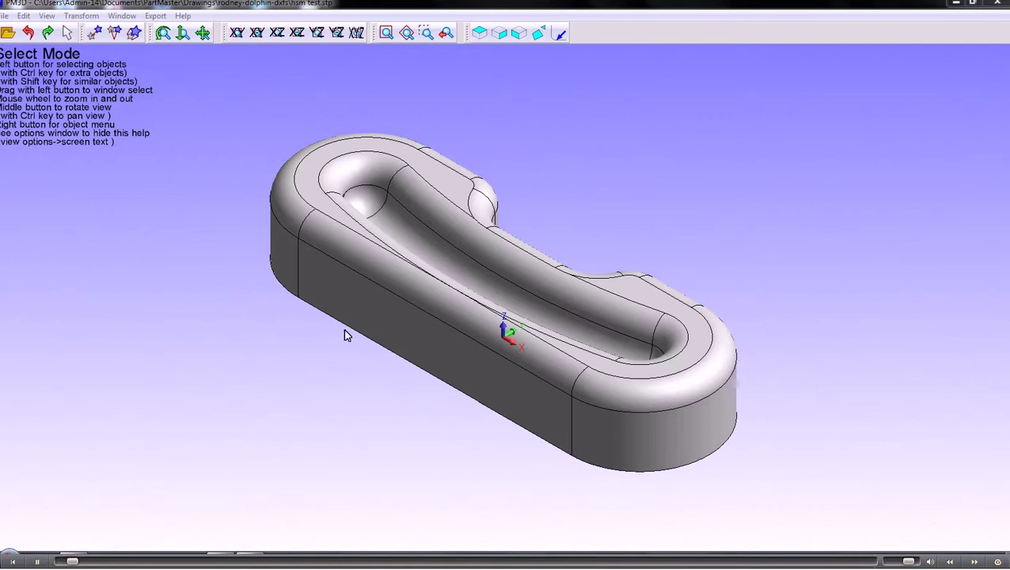
Export the model's top face to Dolphin PartMaster CAD format, with the origin at X mid and Y mid.
mouse_move(378, 311)
middle_mouse_down()
mouse_move(379, 252)
mouse_move(376, 290)
mouse_move(351, 327)
mouse_move(311, 329)
mouse_move(377, 333)
mouse_move(344, 354)
mouse_move(358, 322)
mouse_move(372, 328)
middle_mouse_up()
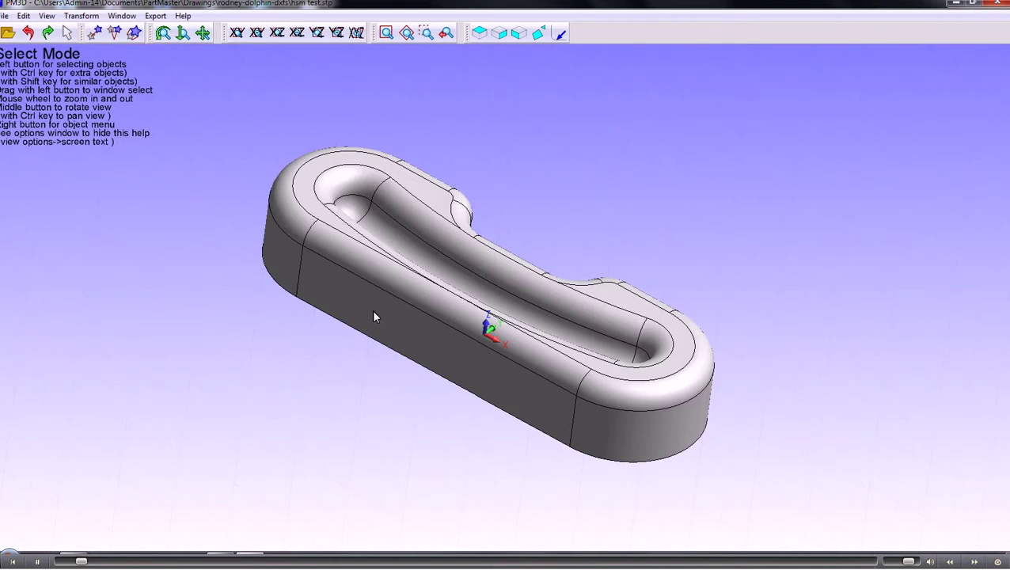
mouse_move(398, 336)
middle_mouse_down()
mouse_move(374, 354)
mouse_move(374, 377)
mouse_move(374, 351)
mouse_move(395, 326)
mouse_move(410, 322)
mouse_move(421, 338)
mouse_move(415, 351)
mouse_move(394, 329)
mouse_move(389, 342)
mouse_move(387, 332)
mouse_move(407, 322)
mouse_move(428, 343)
mouse_move(412, 336)
middle_mouse_up()
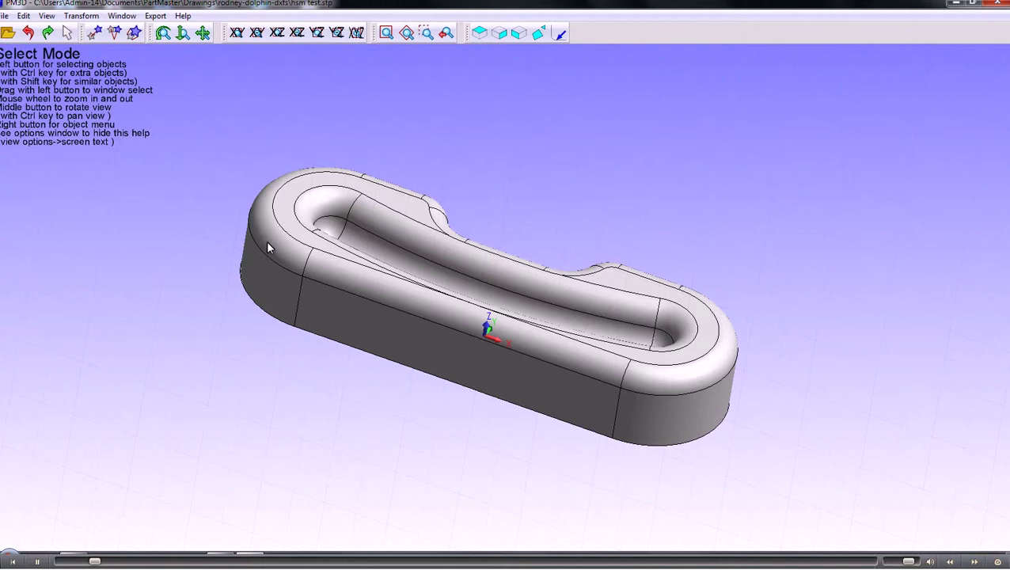
left_click(480, 33)
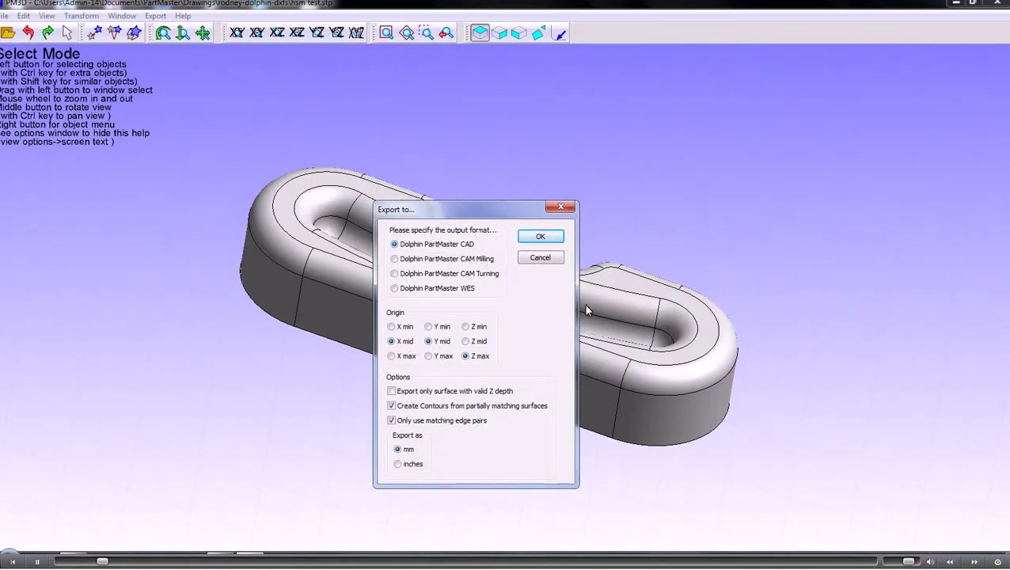
left_click(391, 341)
left_click(426, 341)
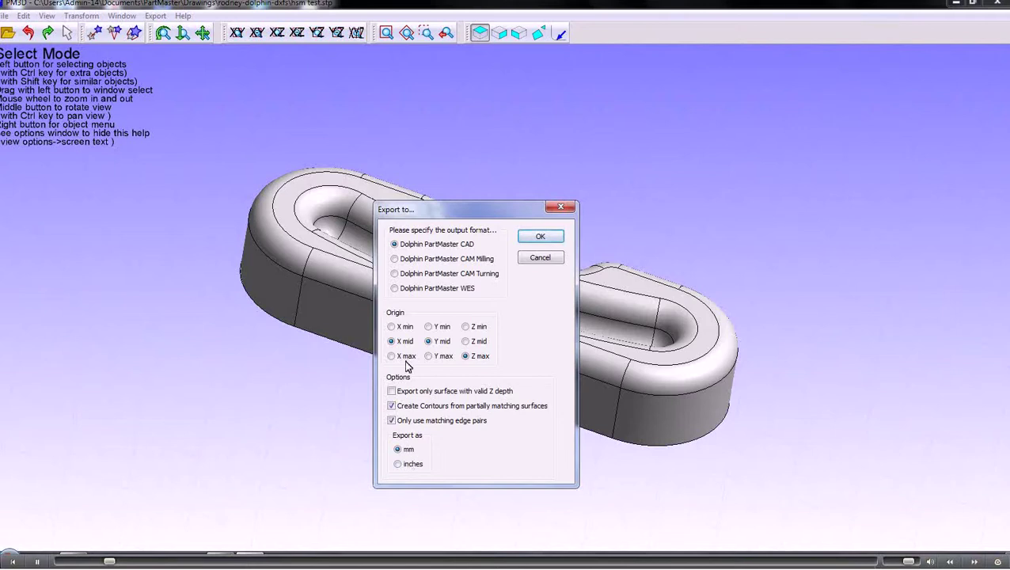
left_click(537, 239)
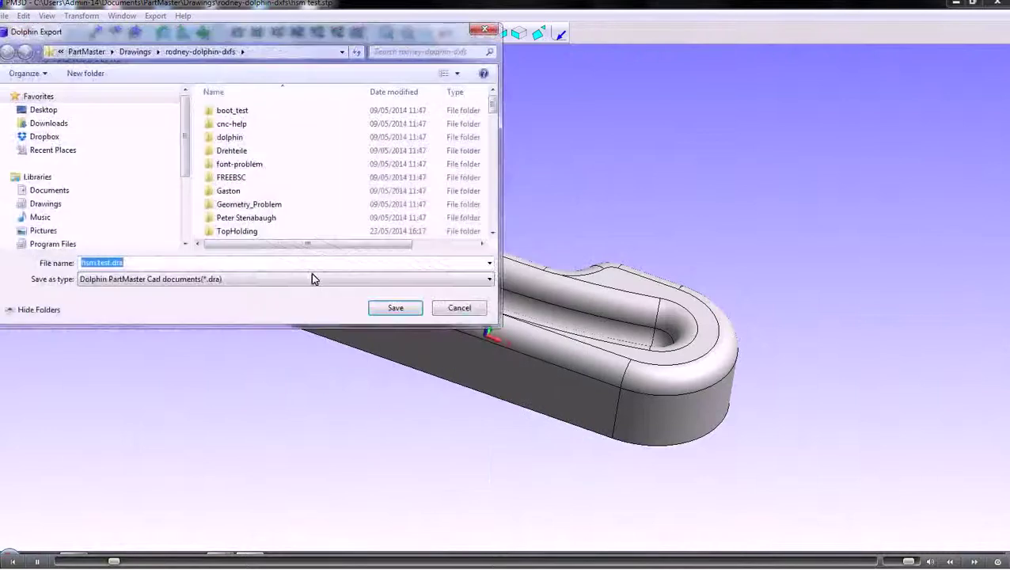
Save the export as hsm test-2.dra and launch PartMaster CAD with it.
left_click(112, 262)
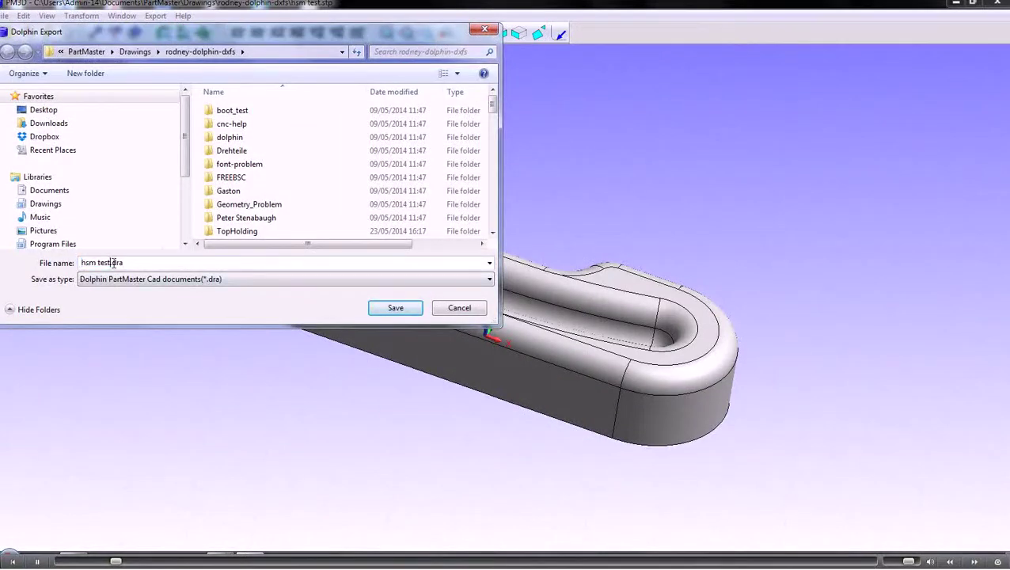
type("-2")
left_click(402, 310)
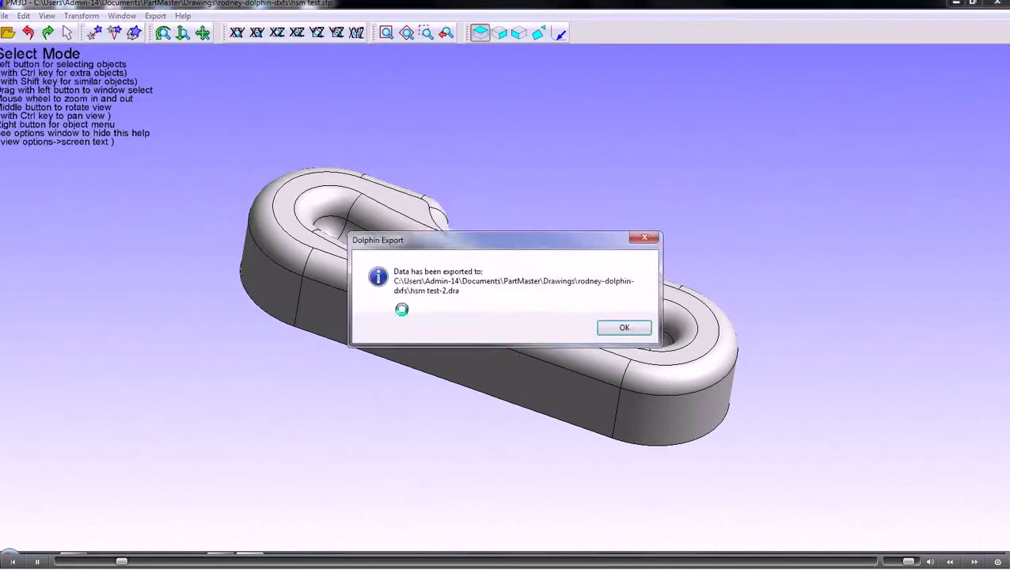
left_click(622, 327)
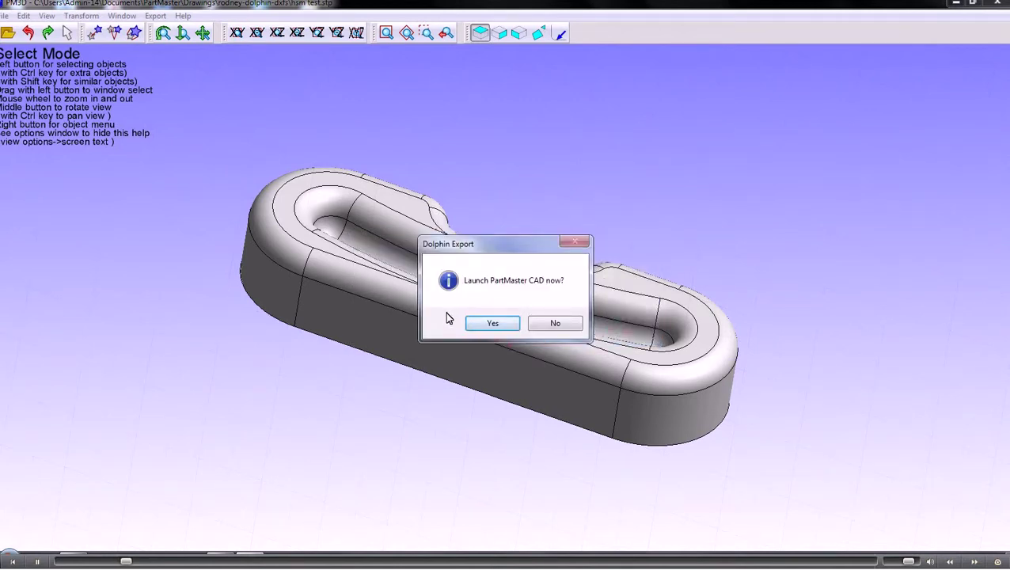
left_click(492, 324)
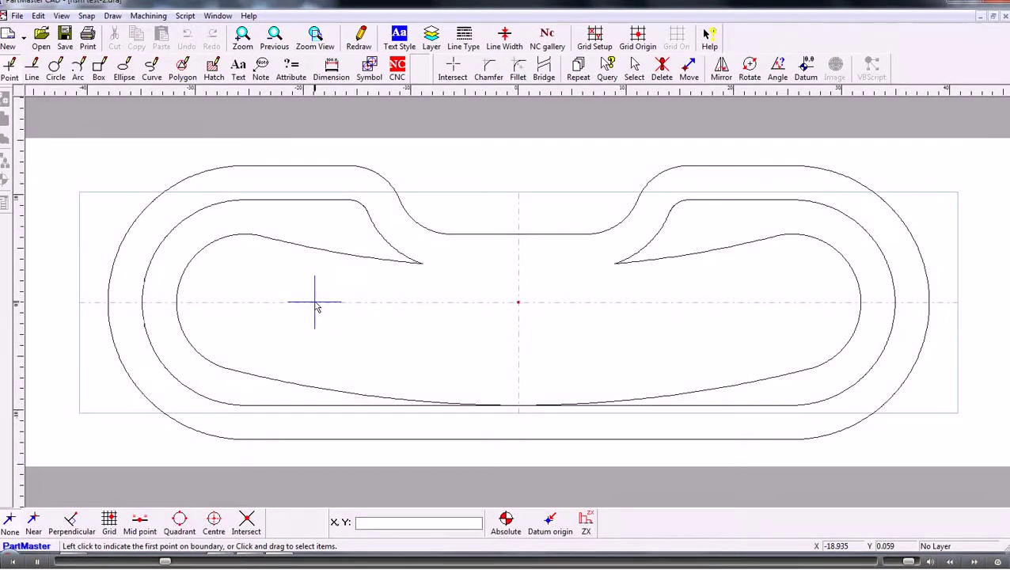
Convert the two inner contours, Con1 and Con2, into separate line and arc segments.
left_click(153, 72)
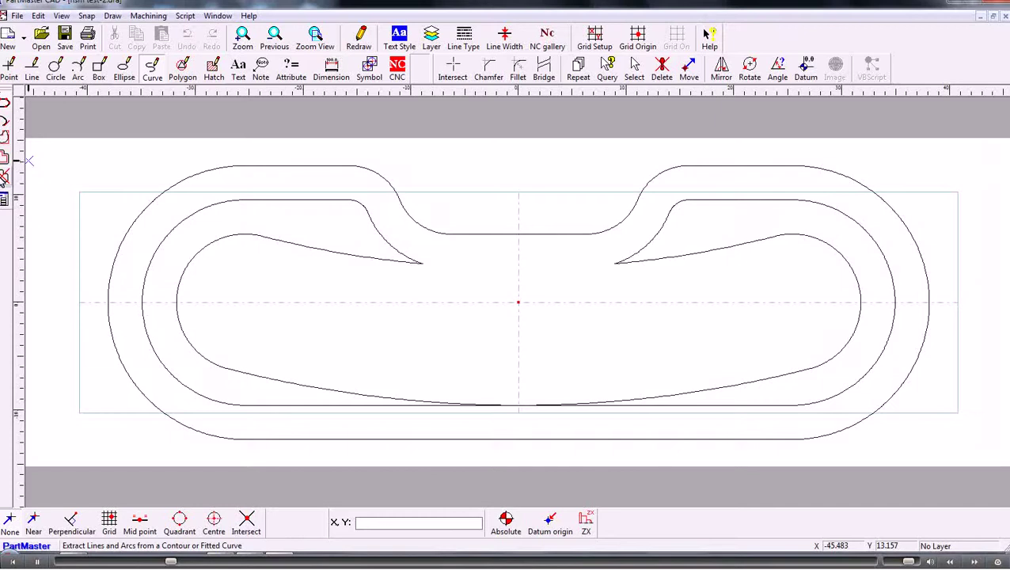
left_click(5, 176)
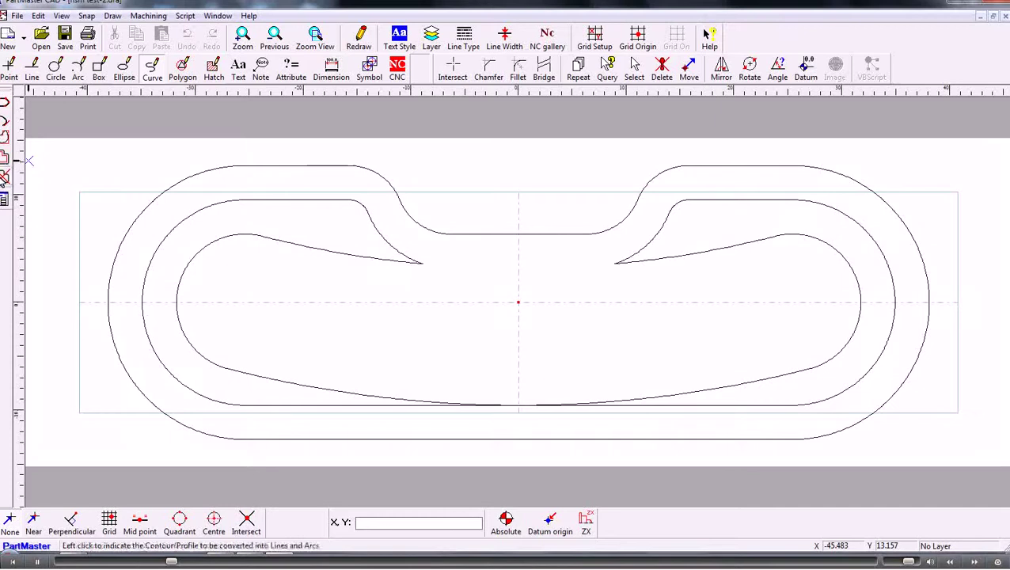
left_click(320, 254)
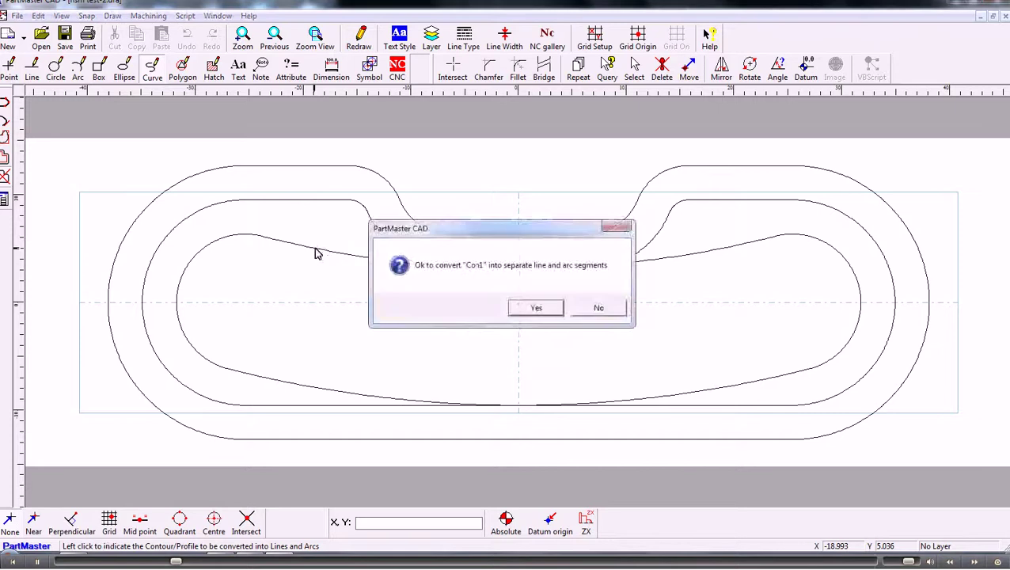
left_click(535, 309)
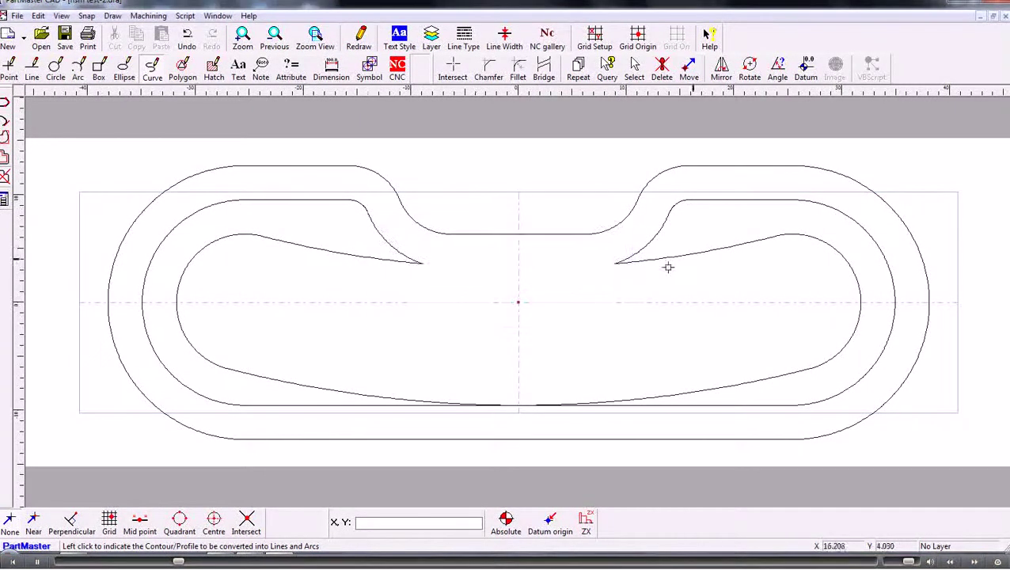
left_click(710, 250)
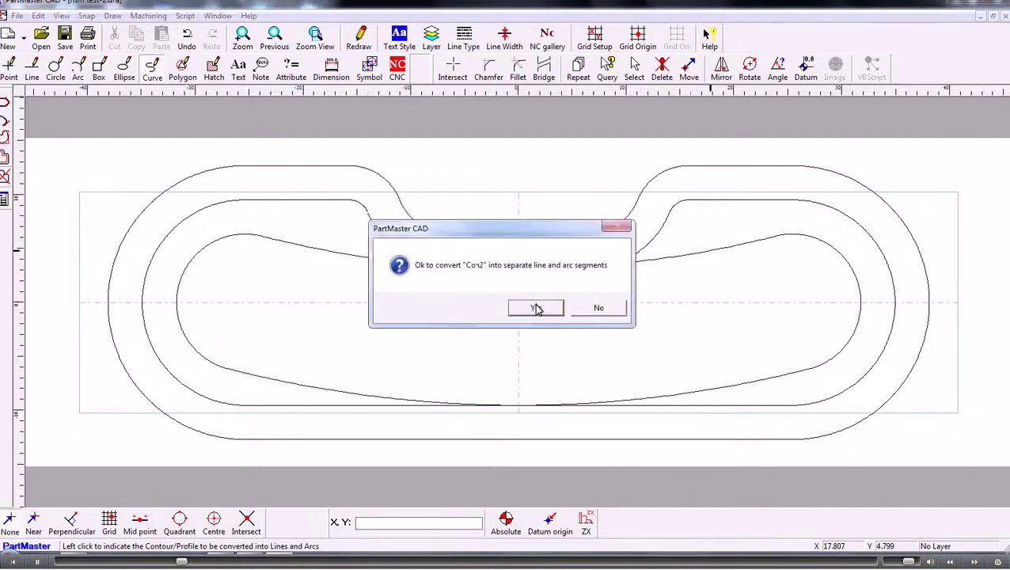
left_click(536, 309)
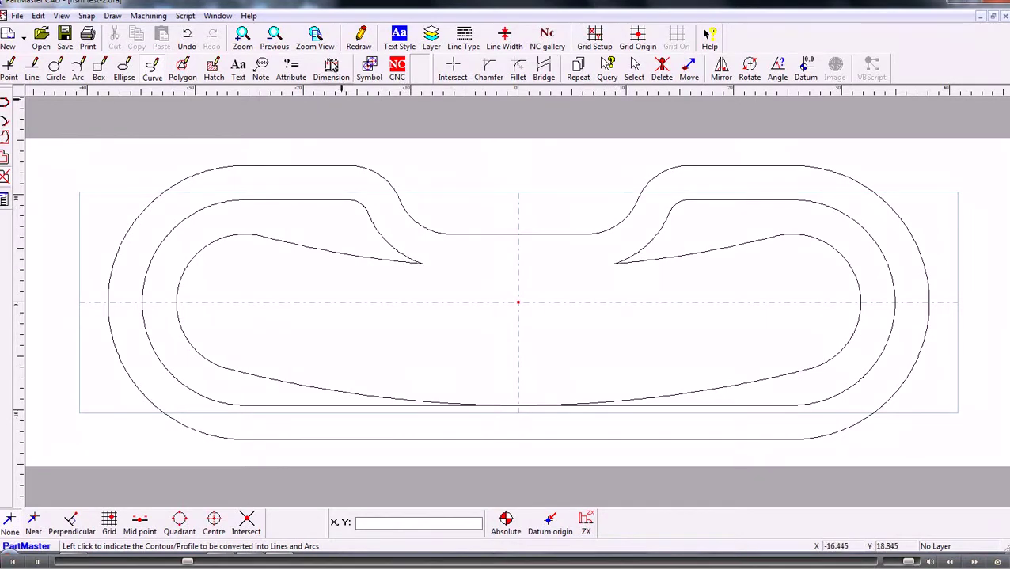
Add a radius dimension to the shallow arc on the upper left of the innermost shape, with its text above the arc.
left_click(330, 69)
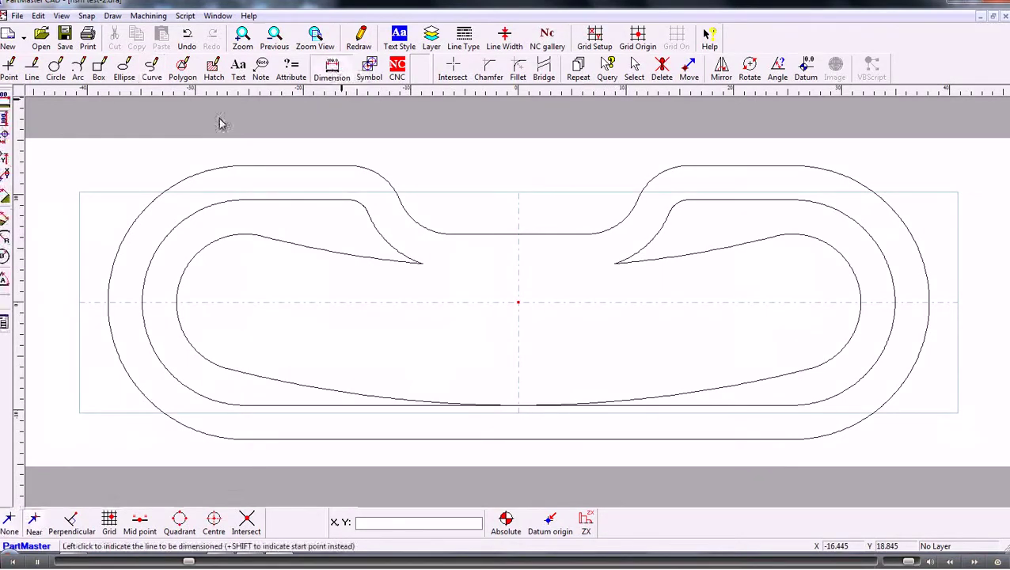
left_click(5, 239)
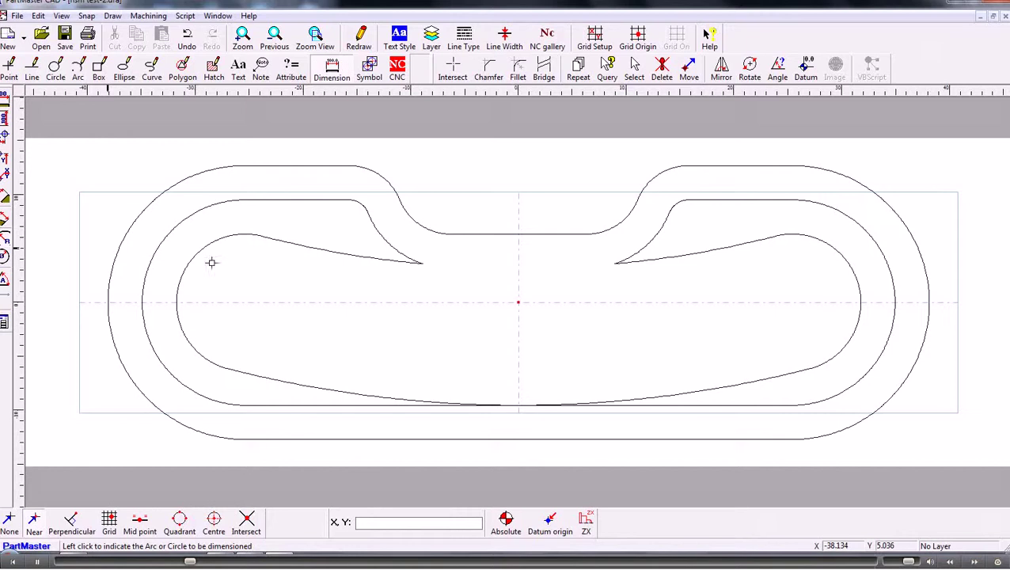
left_click(307, 247)
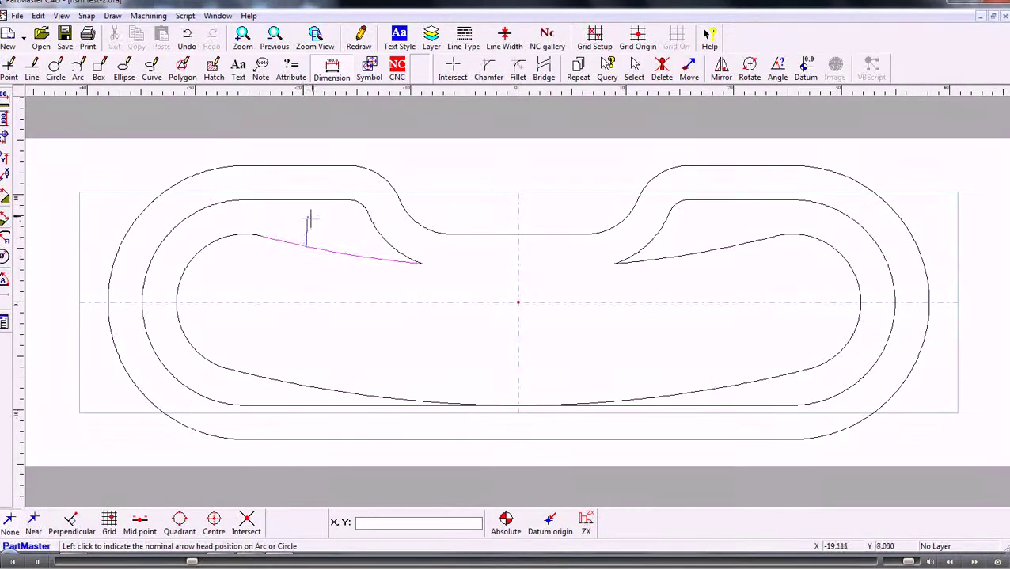
left_click(307, 175)
left_click(351, 170)
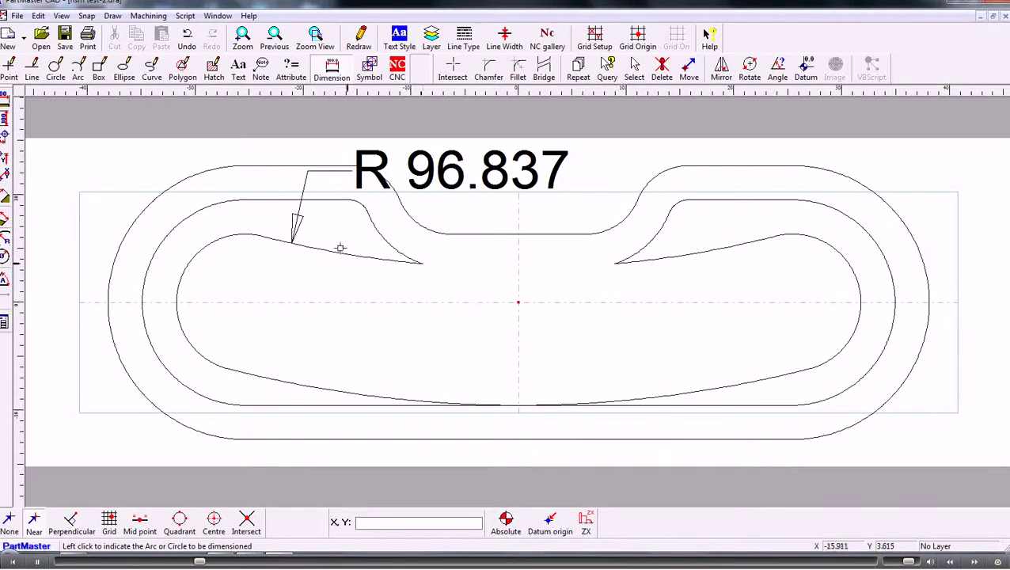
Draw a 96.837 mm radius arc through the two pointed corner ends to close the gap in the upper edge of the inner shapes.
left_click(78, 70)
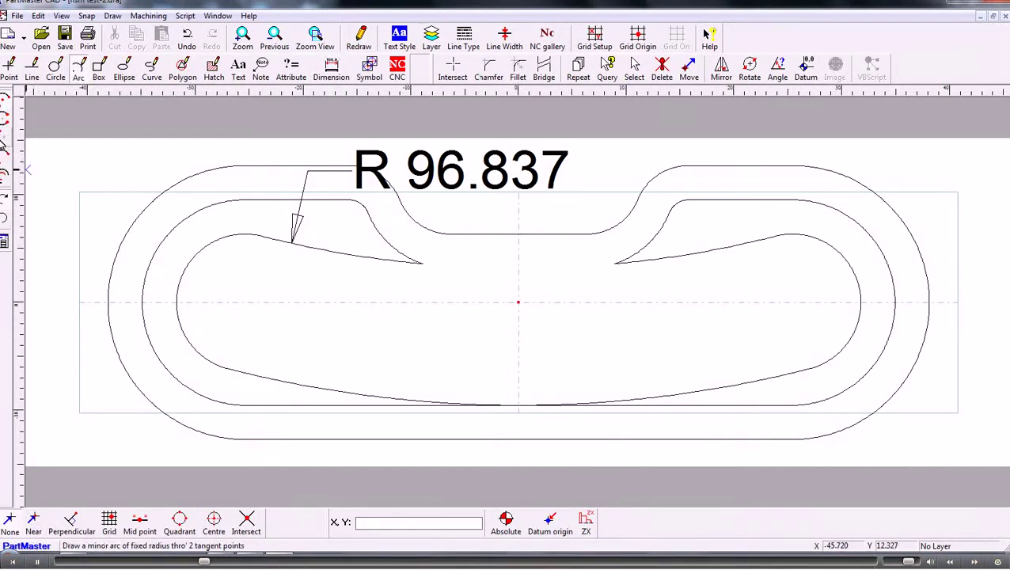
left_click(4, 145)
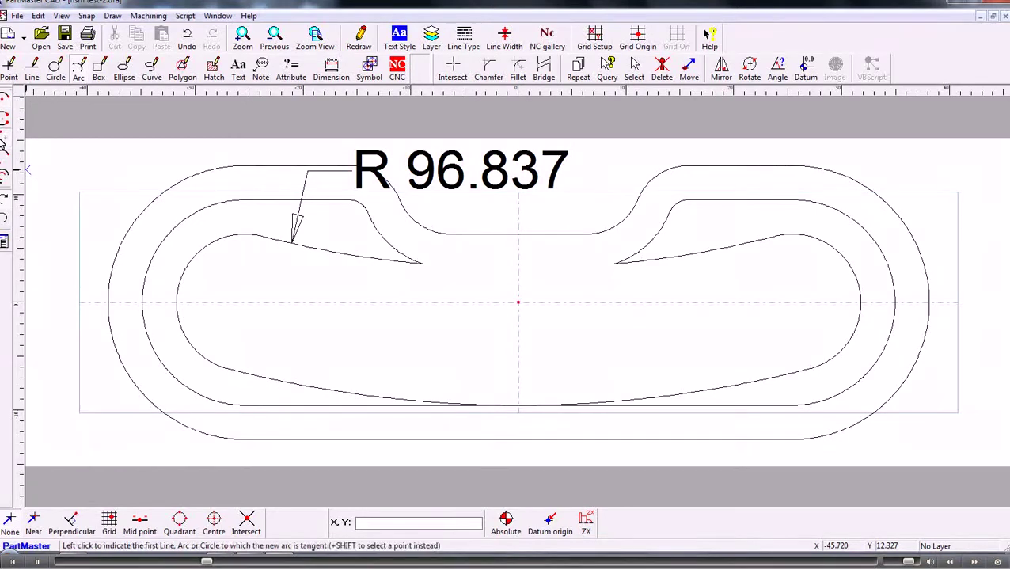
left_click(4, 245)
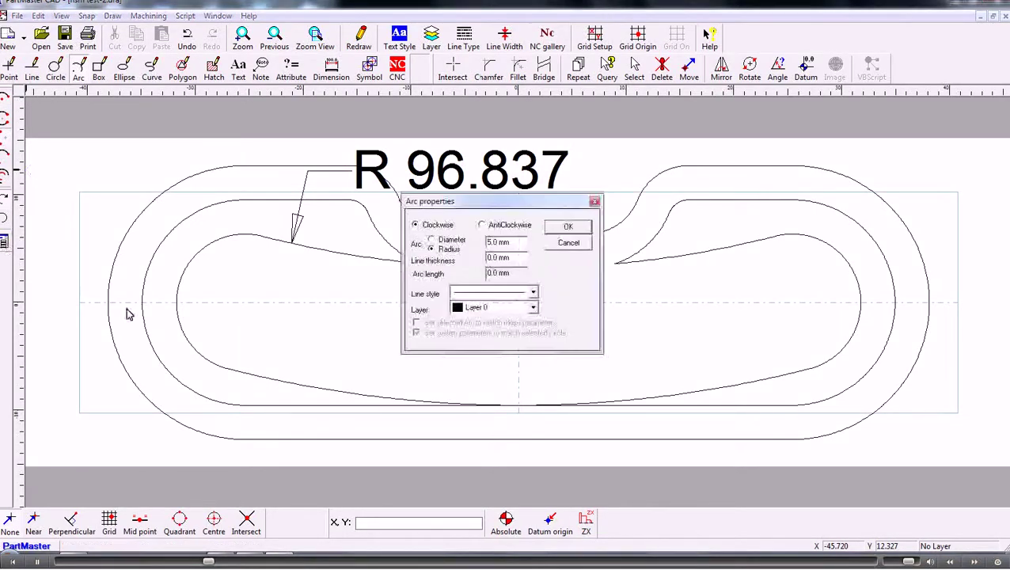
left_click_drag(514, 241, 486, 242)
type("96")
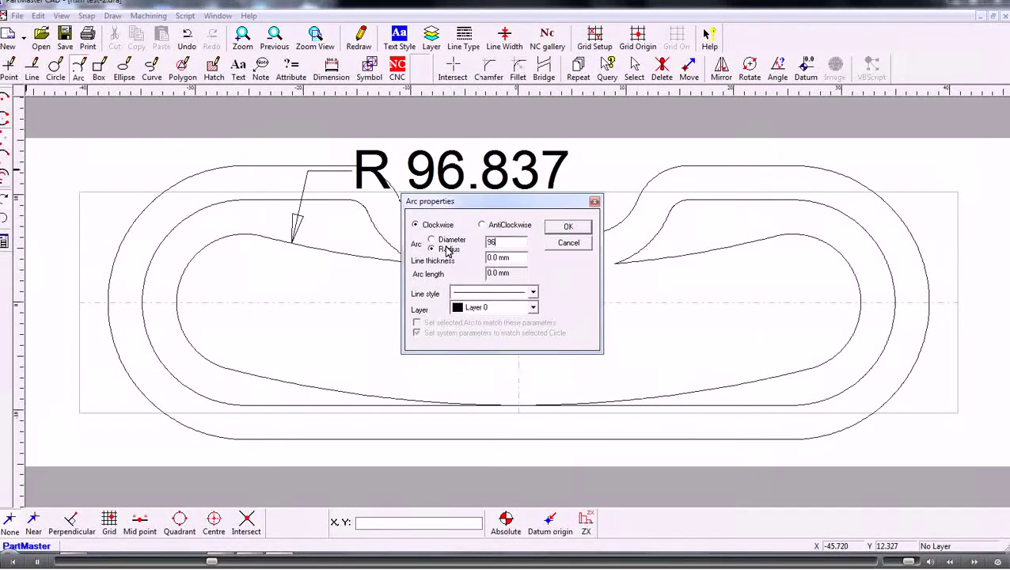
type(".837")
left_click(568, 227)
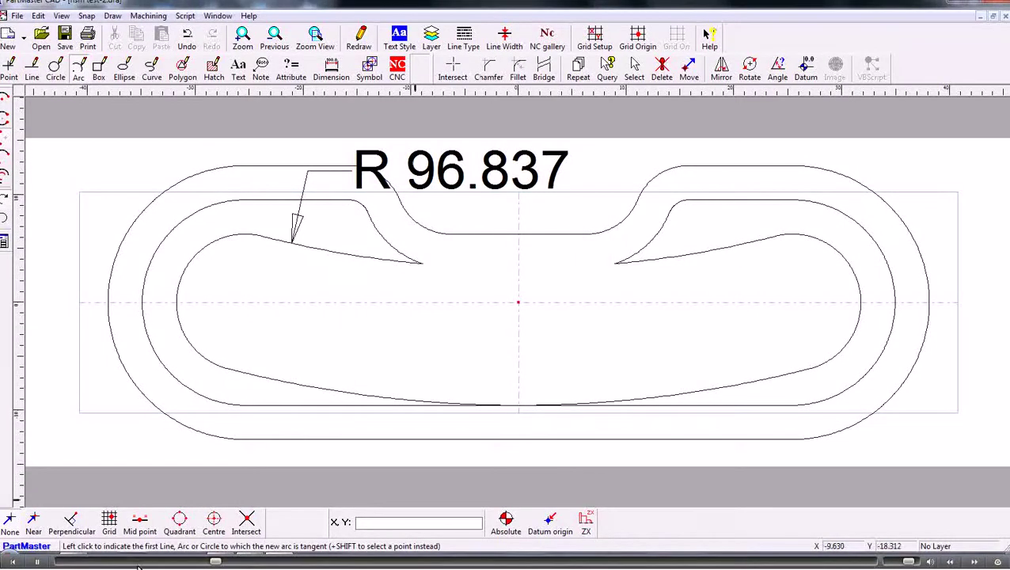
left_click(33, 520)
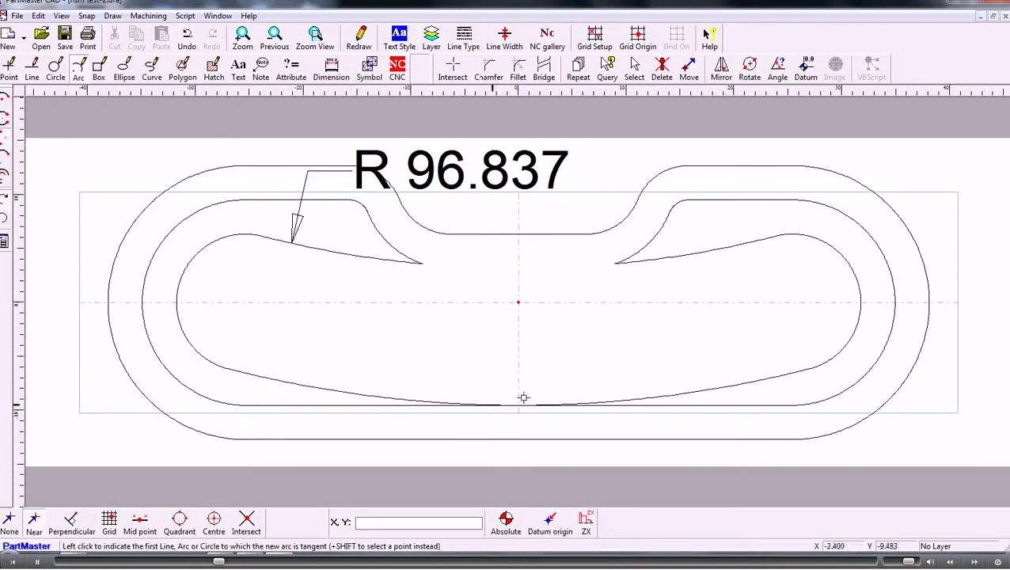
left_click(614, 263)
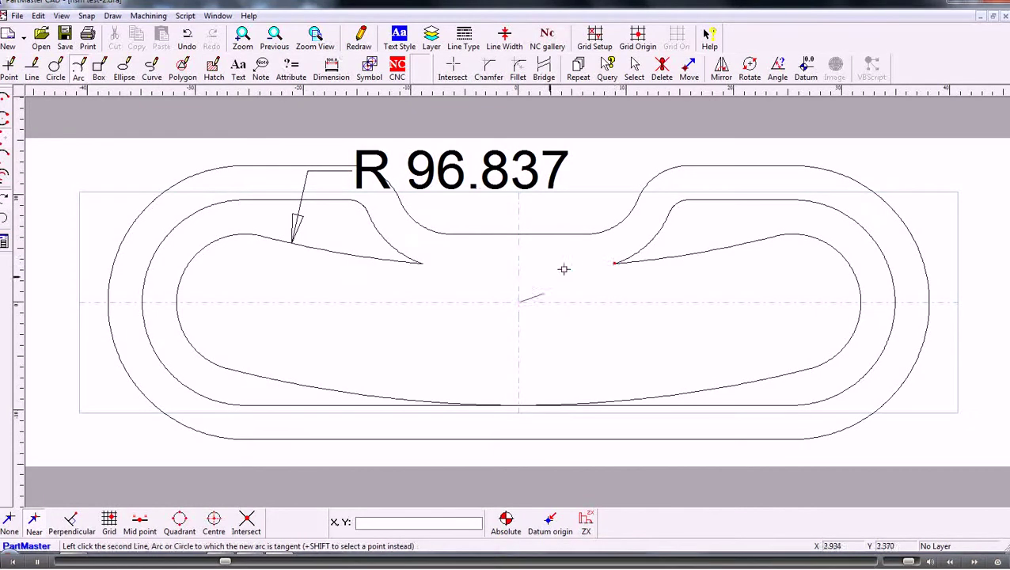
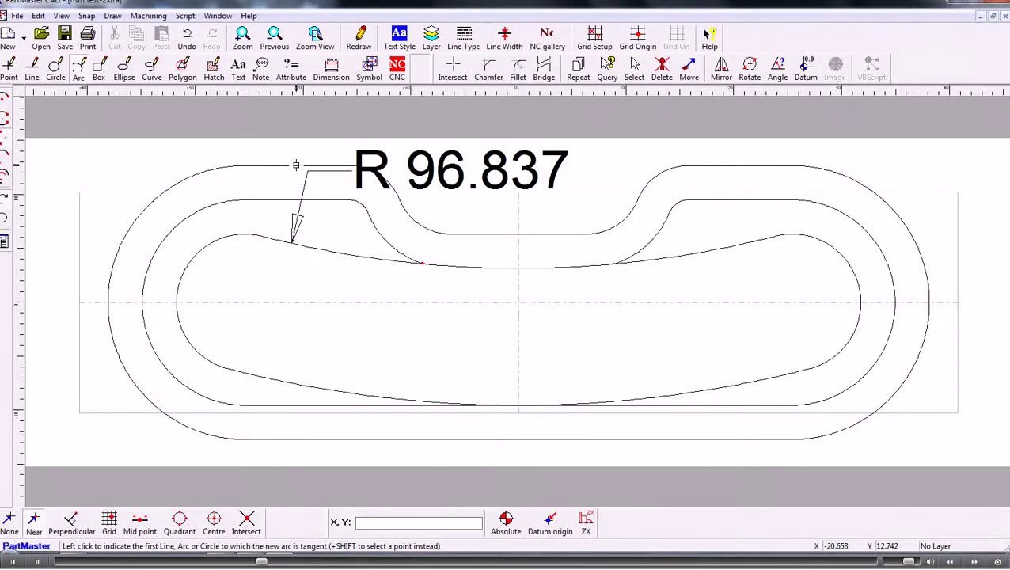
Begin a new NC contour from the lower straight line of the middle outline, heading left from its midpoint.
left_click(397, 69)
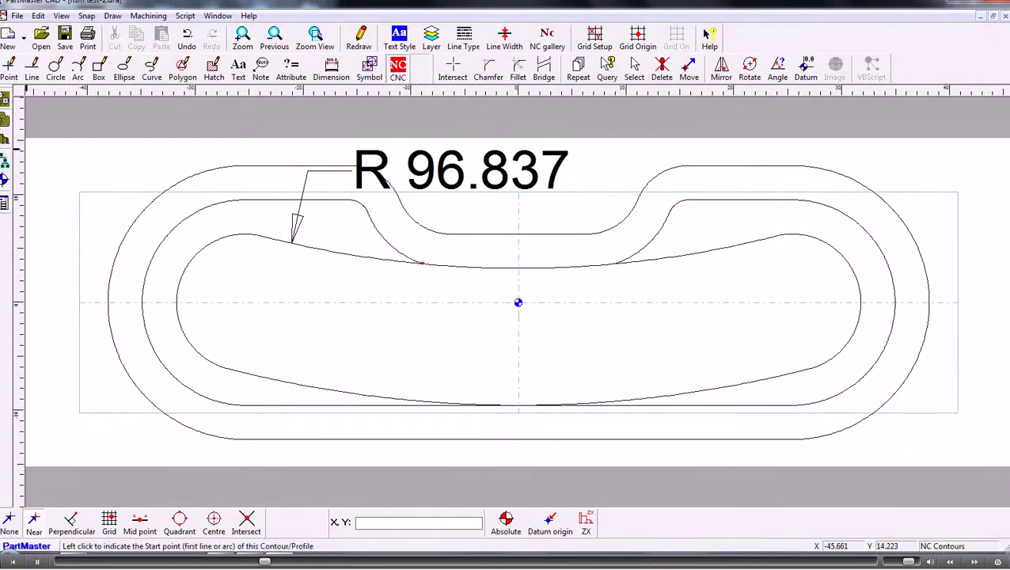
left_click(4, 123)
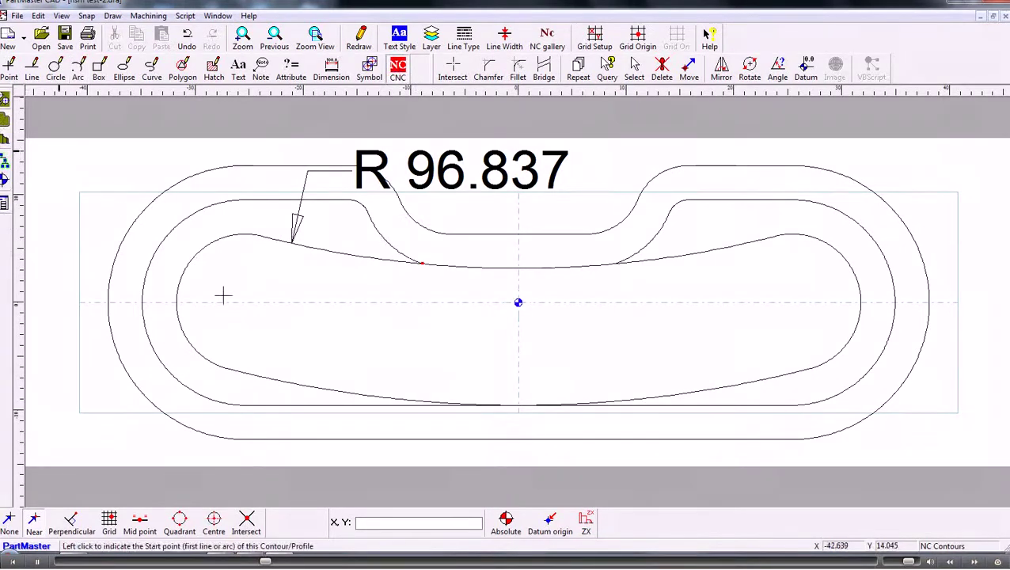
left_click(356, 393)
left_click(354, 406)
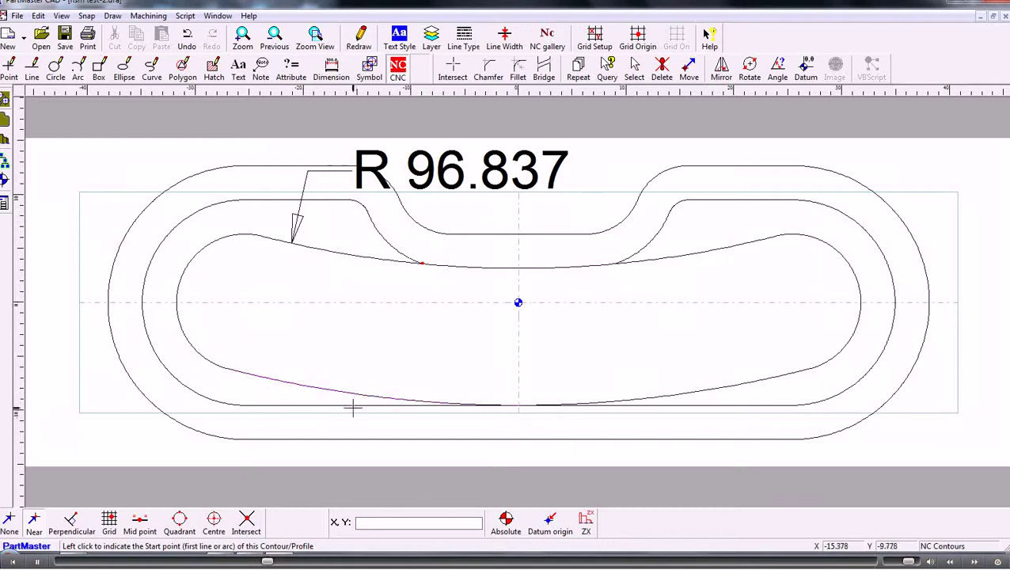
left_click(389, 406)
left_click(392, 407)
left_click(388, 406)
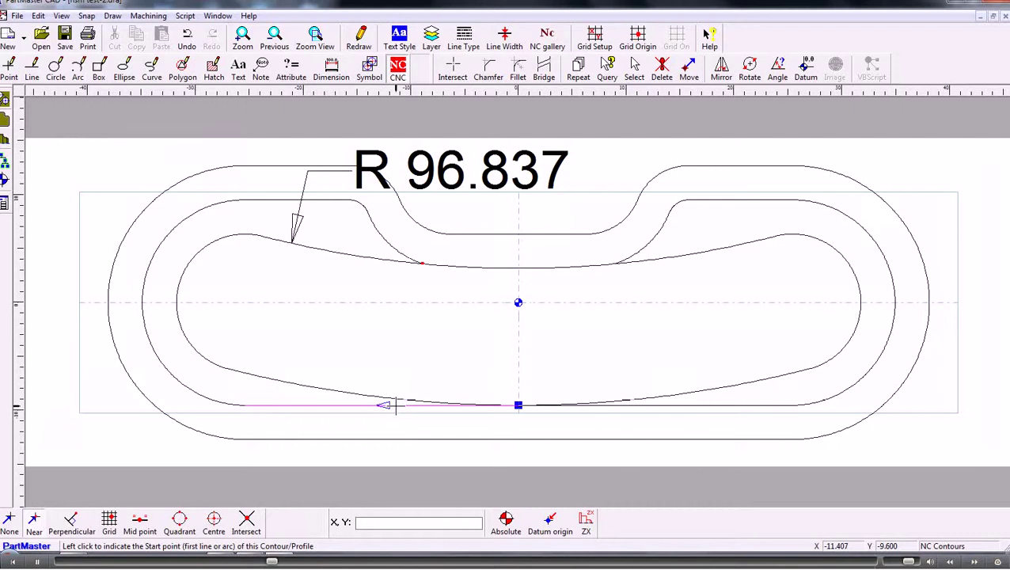
Set the new NC contour's line thickness to 1 mm and accept its properties.
right_click(396, 406)
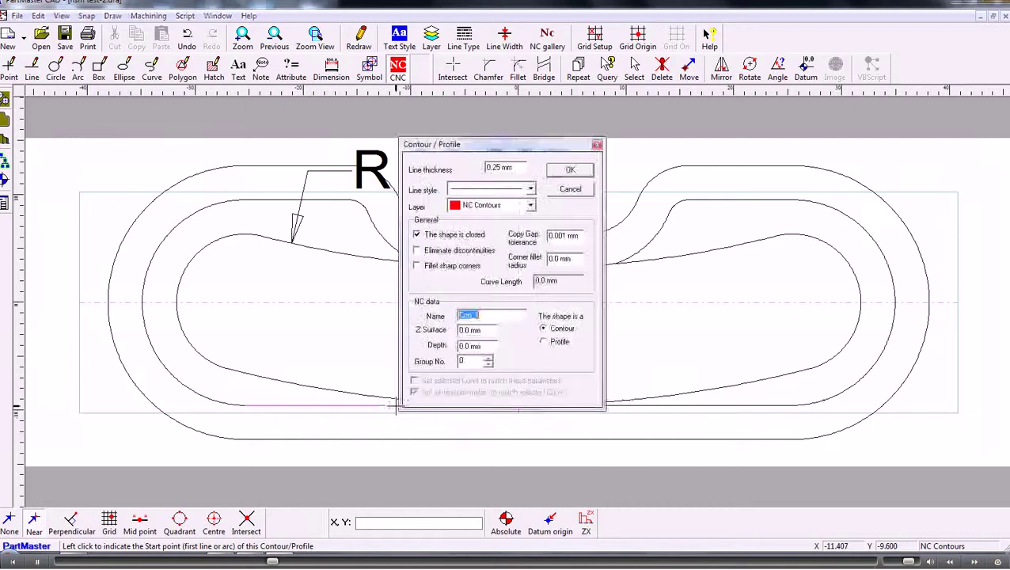
left_click(522, 166)
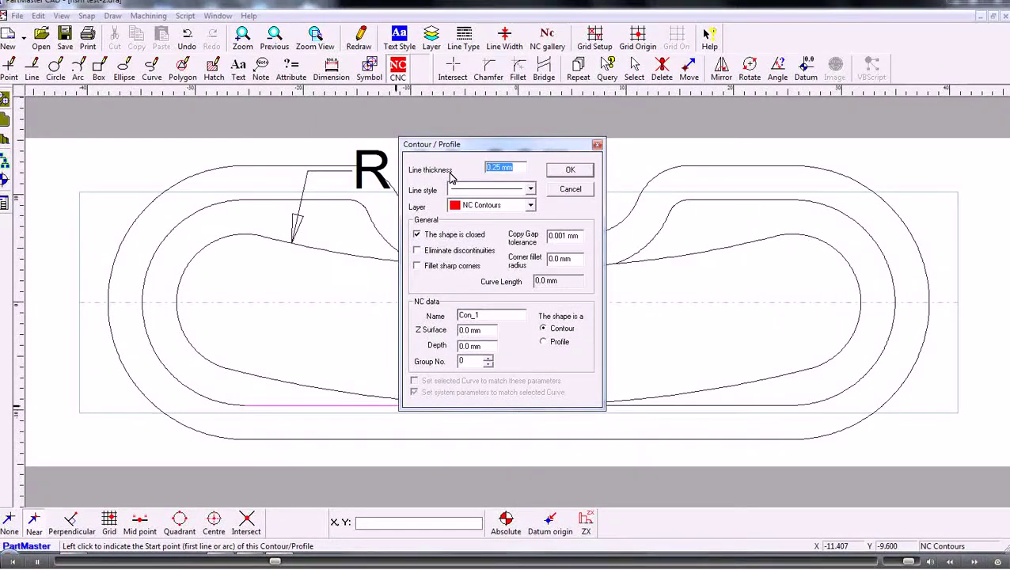
type("1")
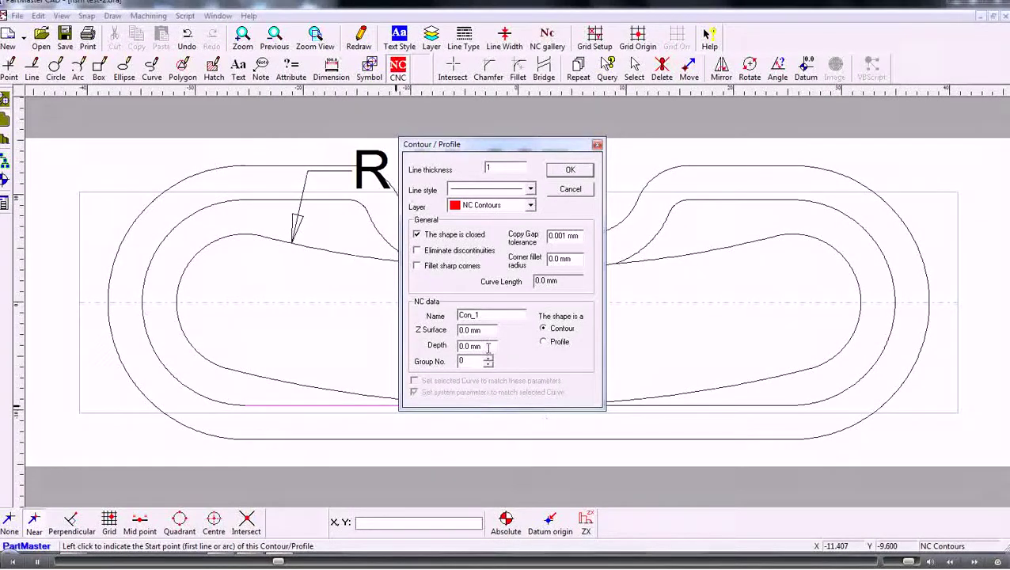
left_click(567, 170)
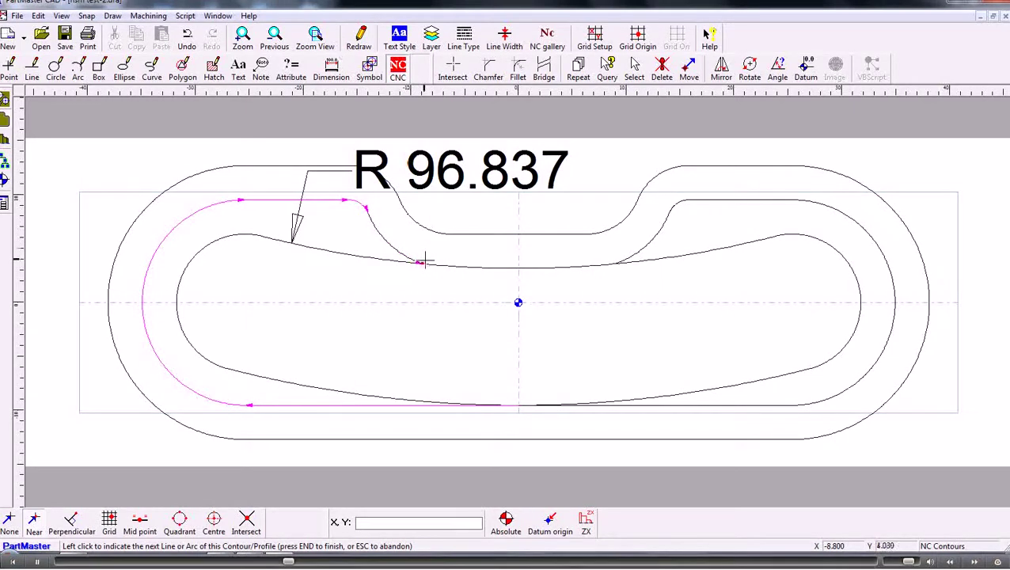
Complete the NC contour around the middle outline, following the shallow joining arc and the curve on its far side back to the start.
left_click(460, 267)
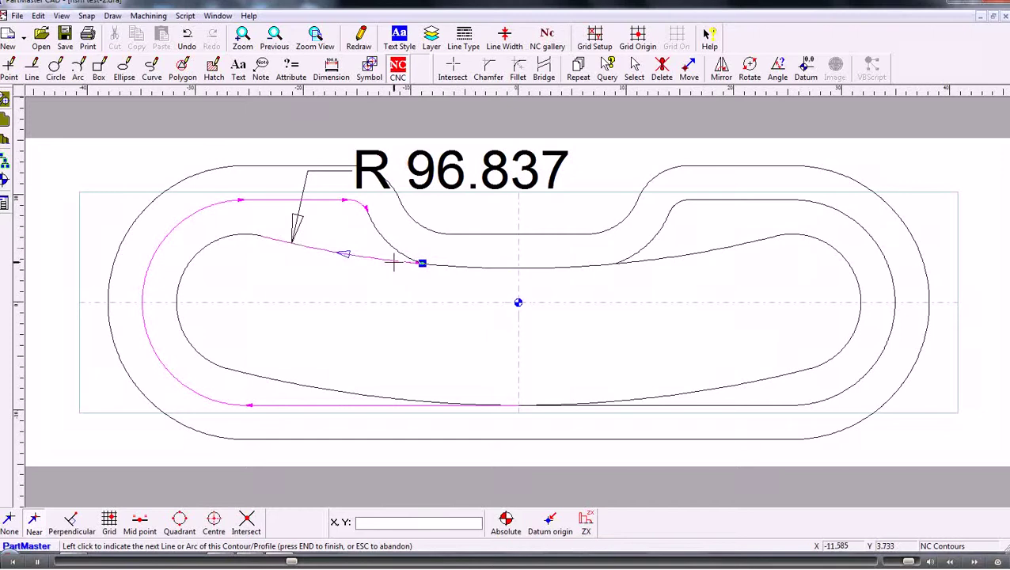
left_click(479, 266)
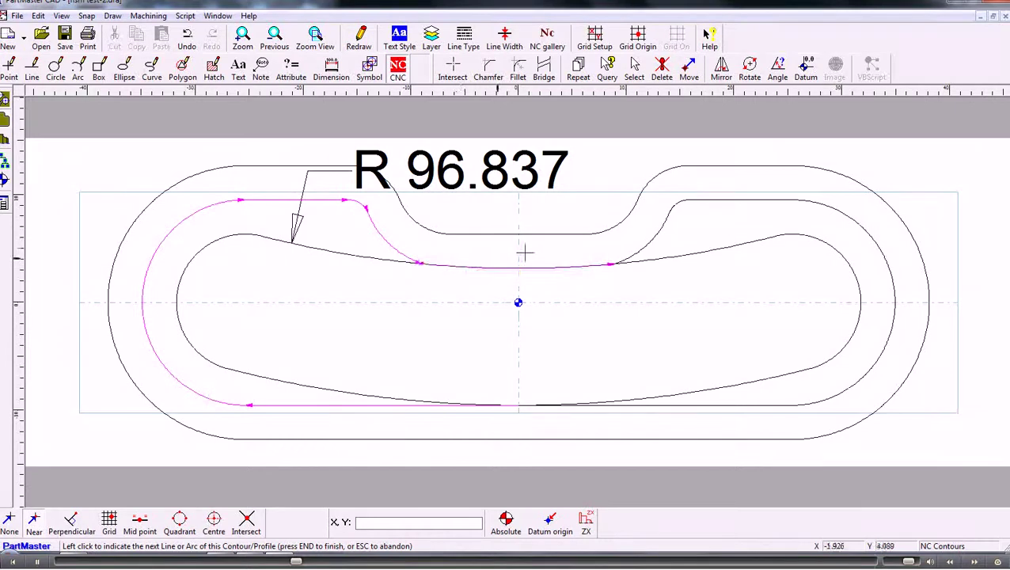
left_click(636, 252)
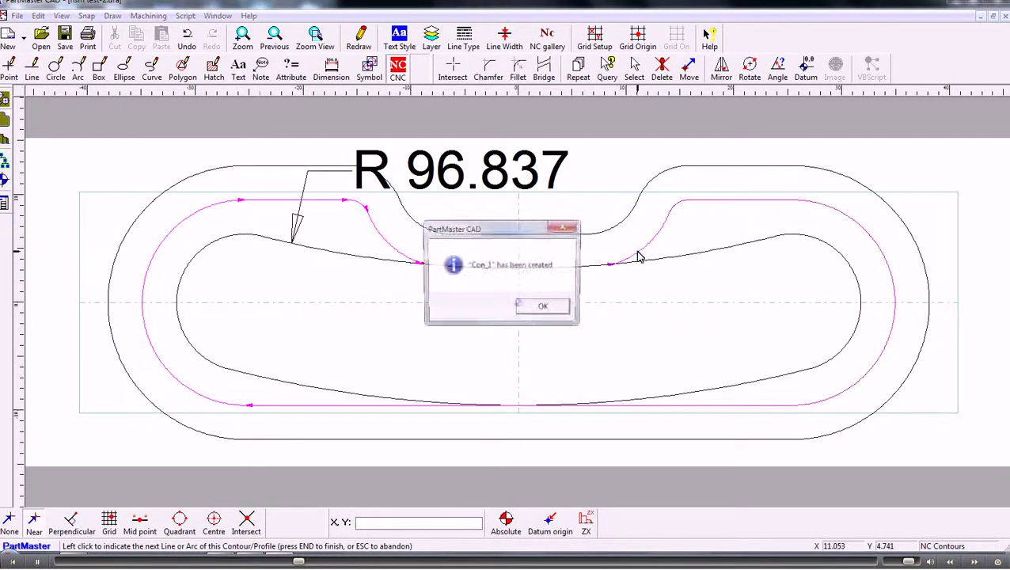
left_click(556, 311)
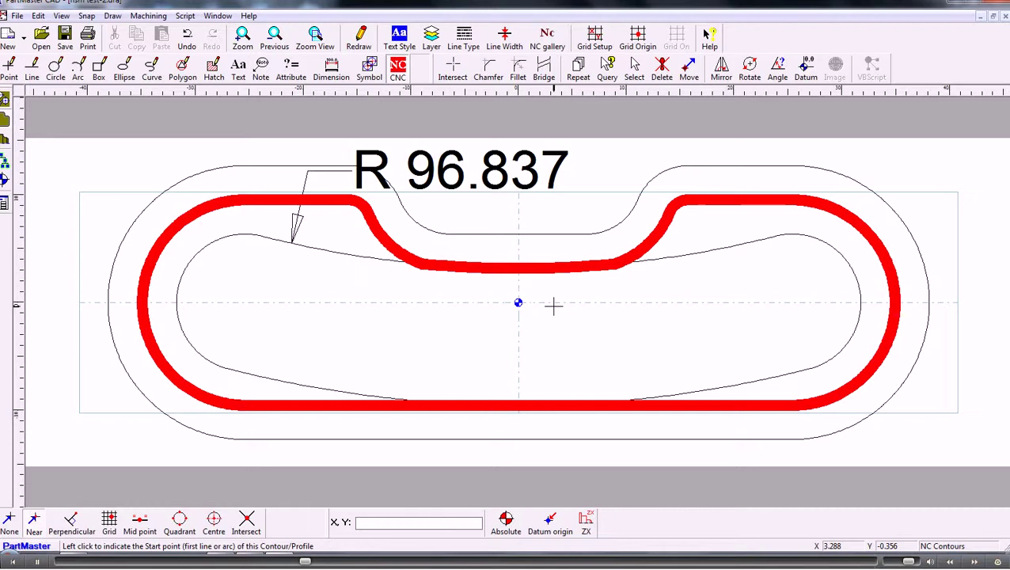
Create a second closed NC contour around the innermost outline, starting from its lower left arc and following the shallow upper arcs, with 1 mm line thickness.
left_click(382, 399)
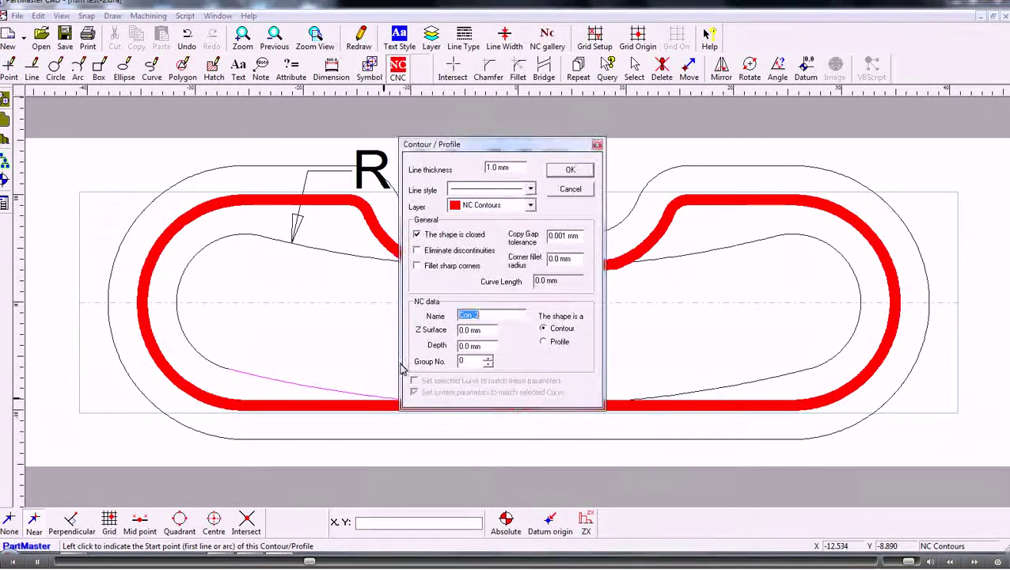
left_click(571, 172)
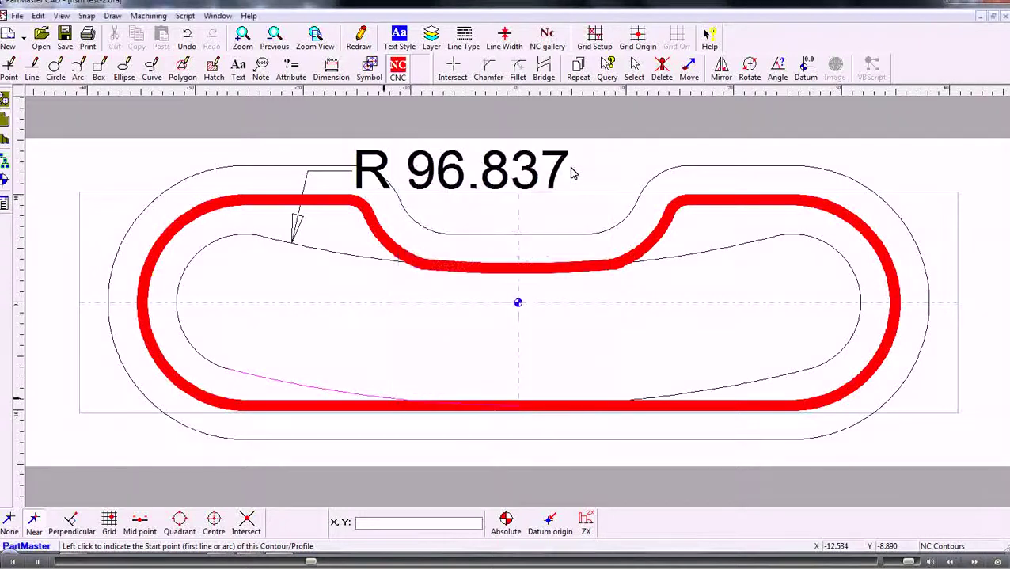
left_click(420, 265)
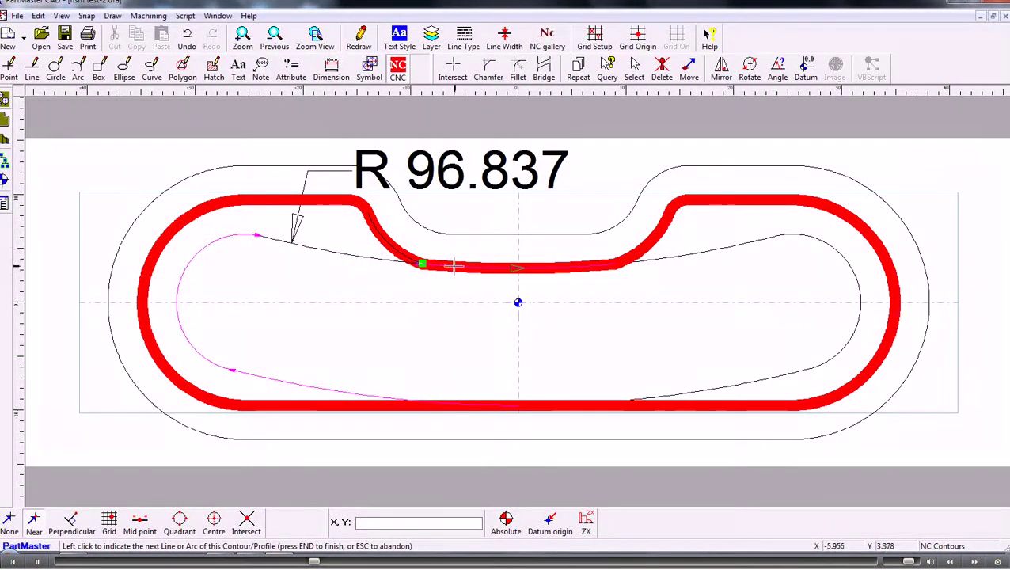
left_click(453, 266)
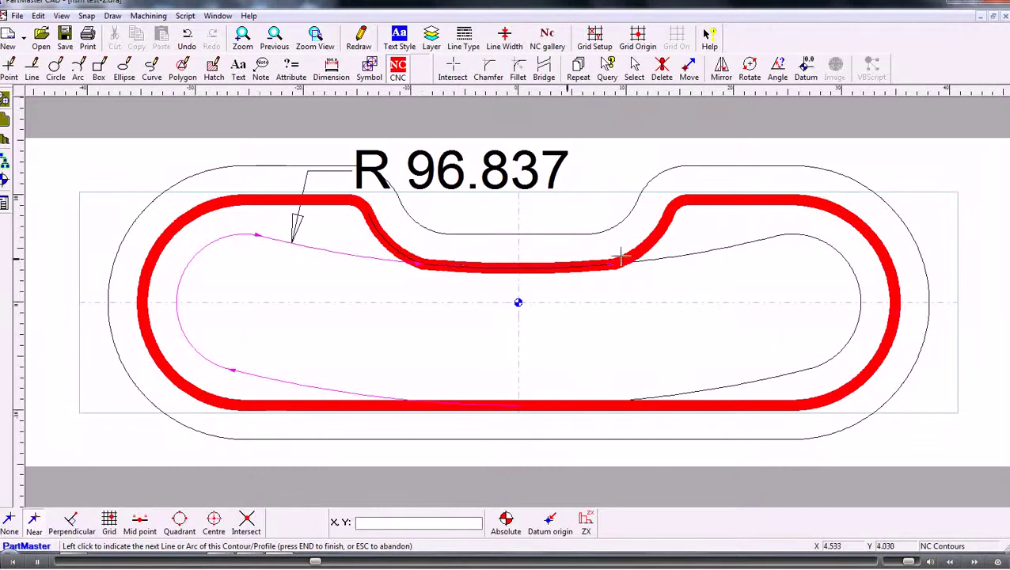
left_click(621, 260)
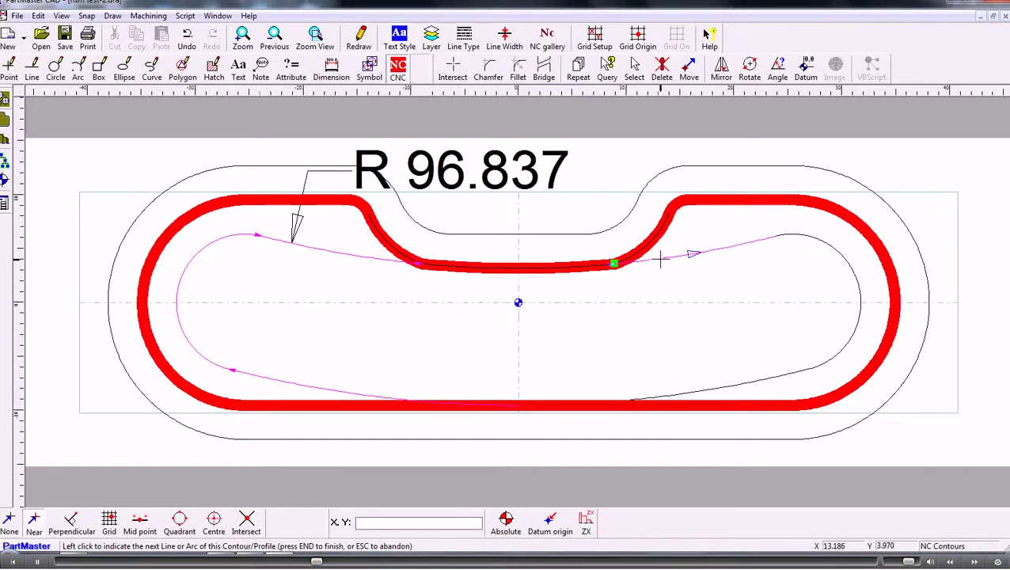
key("End")
left_click(548, 309)
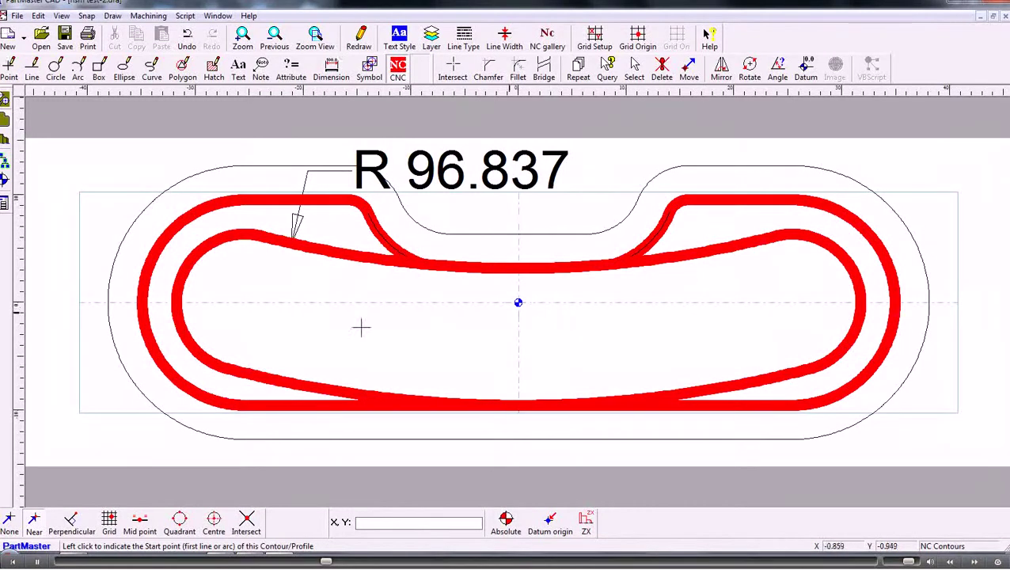
Set the grid's X and Y intervals to 3 mm and turn on the grid display.
left_click(594, 35)
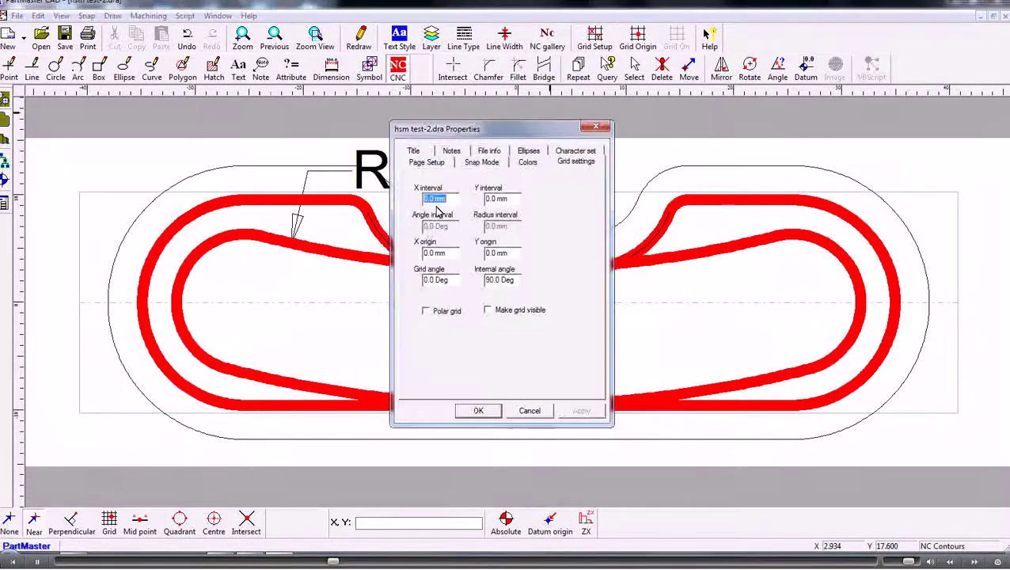
type("3")
key("Tab")
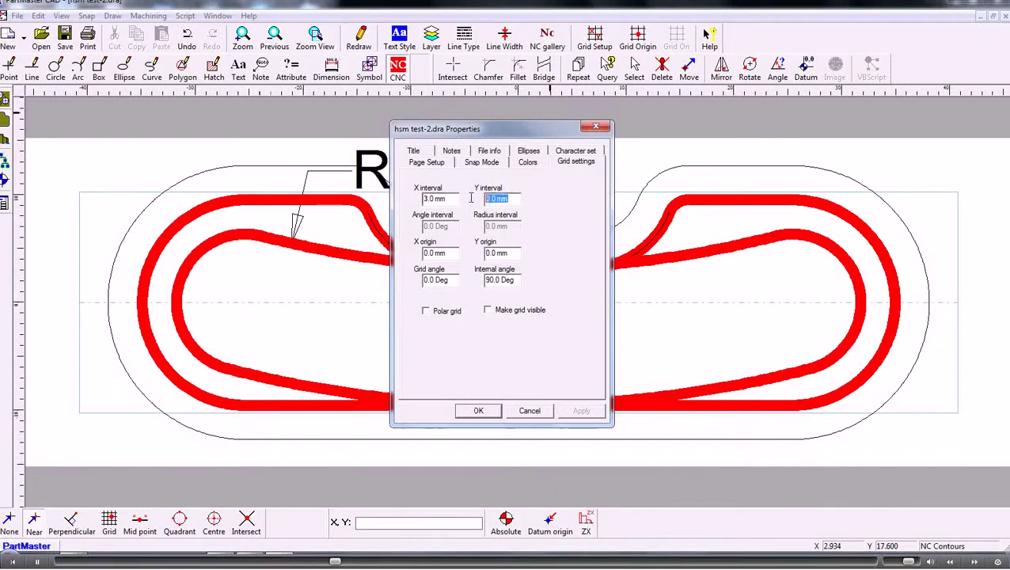
type("3")
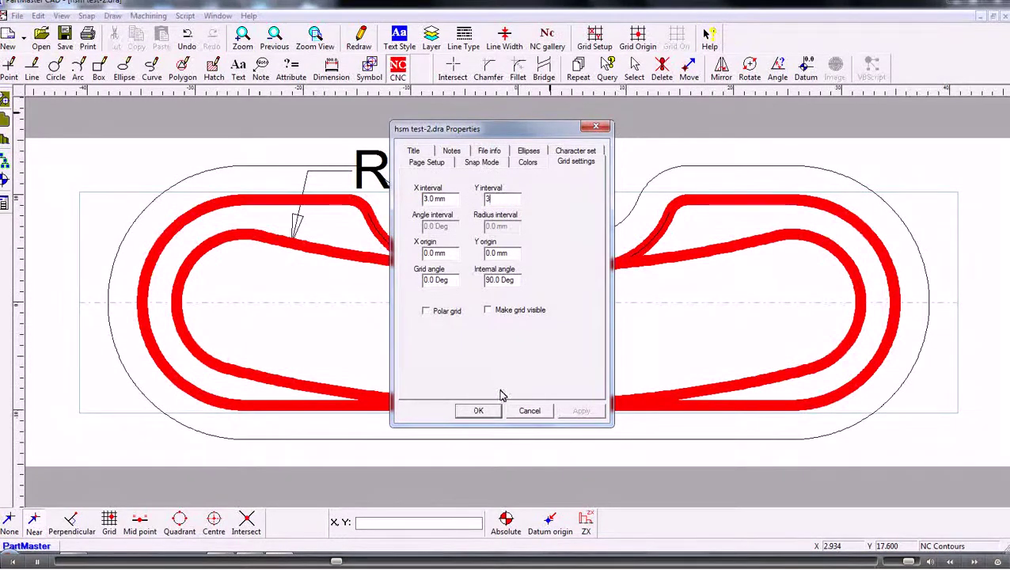
left_click(479, 409)
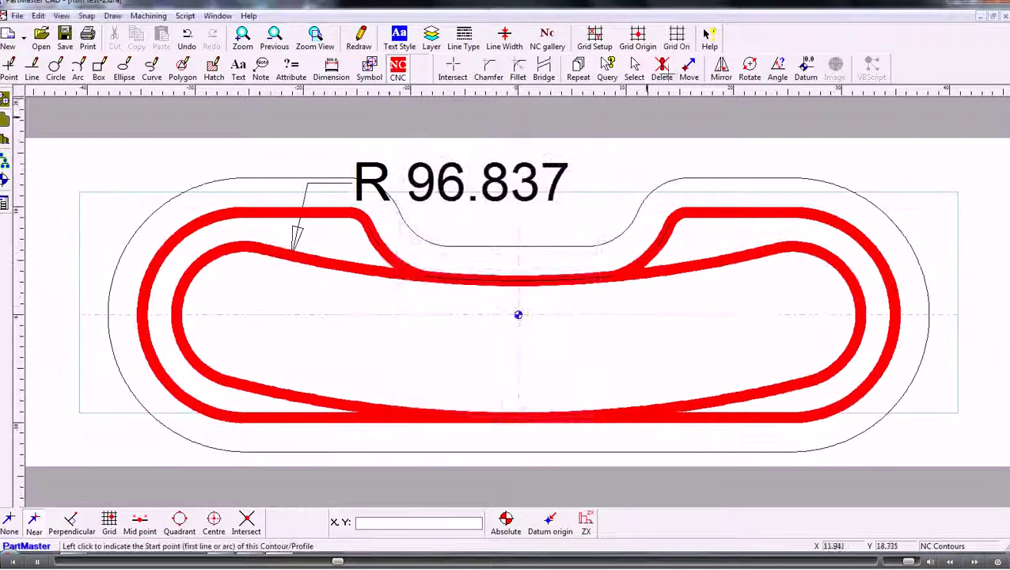
left_click(674, 38)
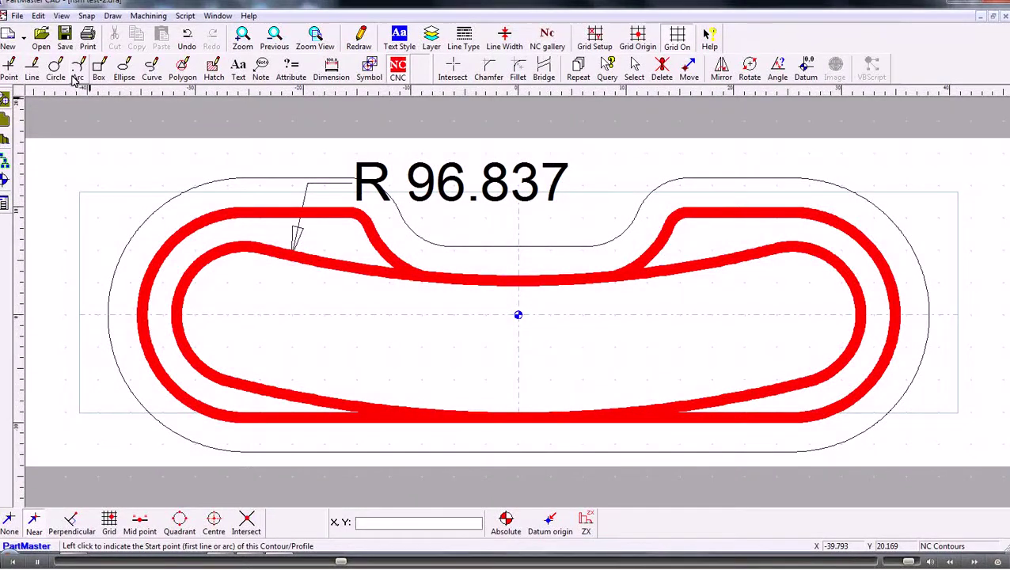
Make Layer 0 the current drawing layer.
left_click(431, 39)
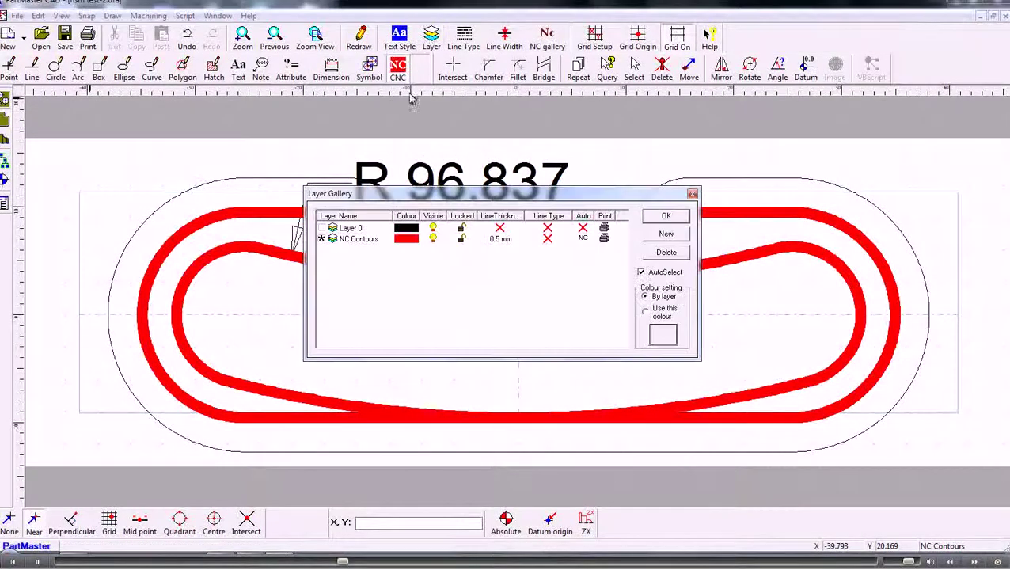
left_click(324, 228)
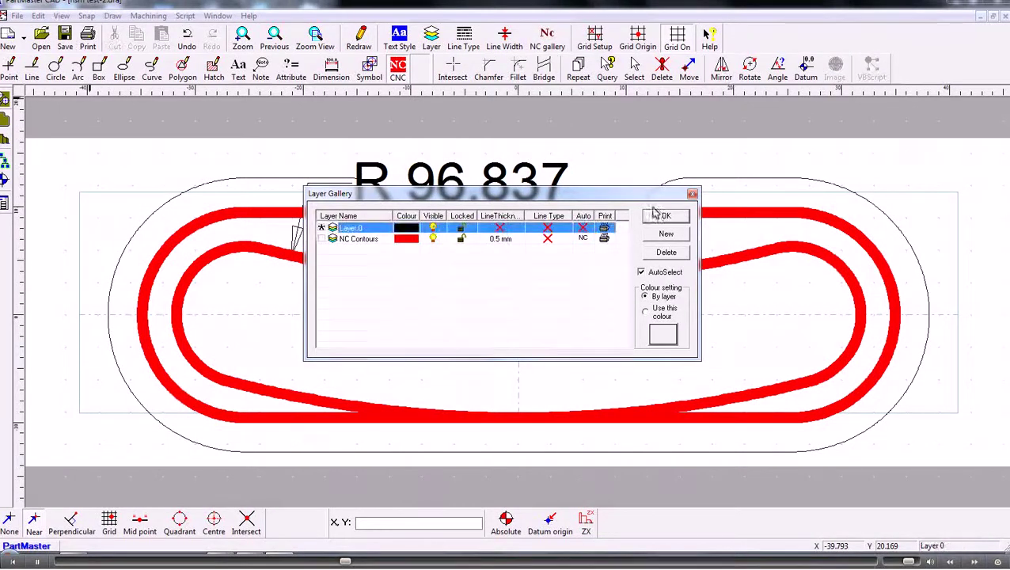
left_click(667, 216)
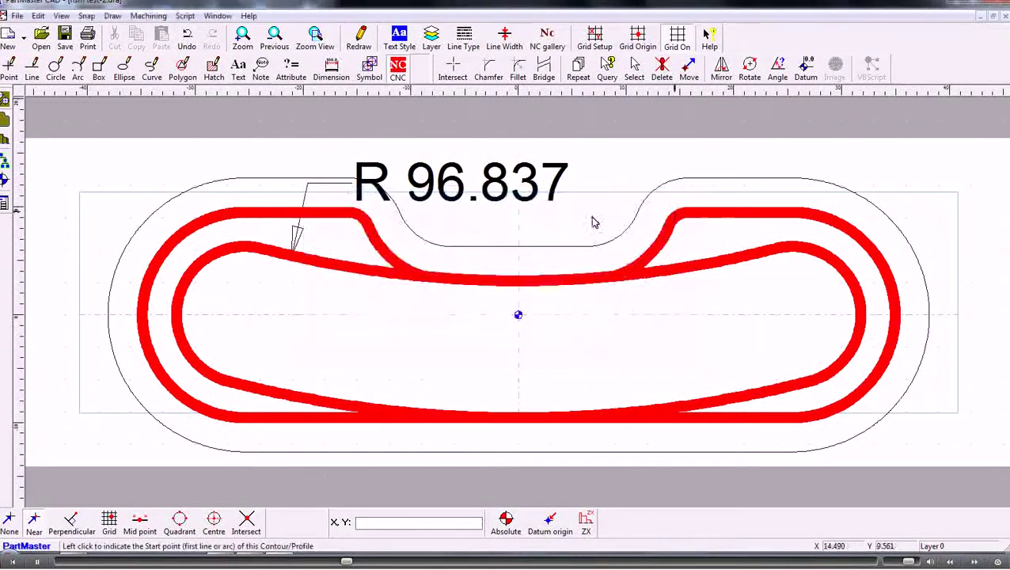
Draw a 3 mm radius quarter arc inside the inner outline, snapping to grid points, from X -15, Y 0 to X -12, Y -3.
left_click(79, 71)
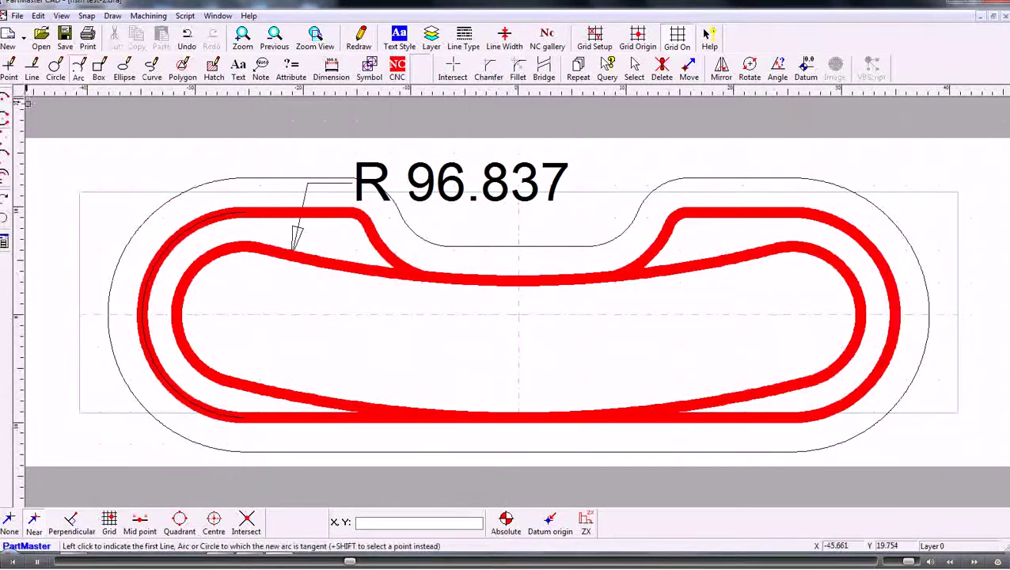
left_click(5, 107)
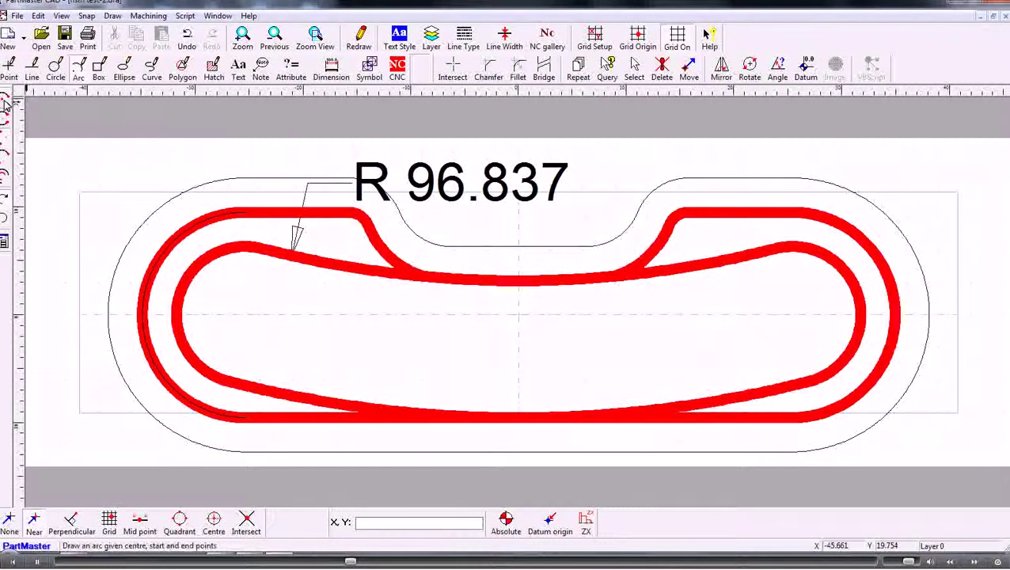
left_click(109, 522)
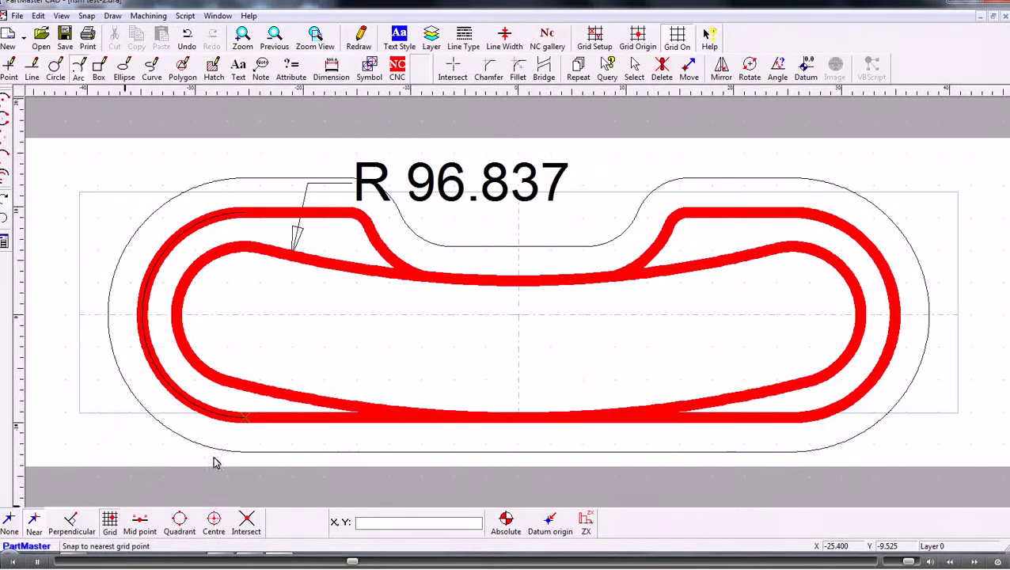
left_click(356, 346)
left_click(356, 315)
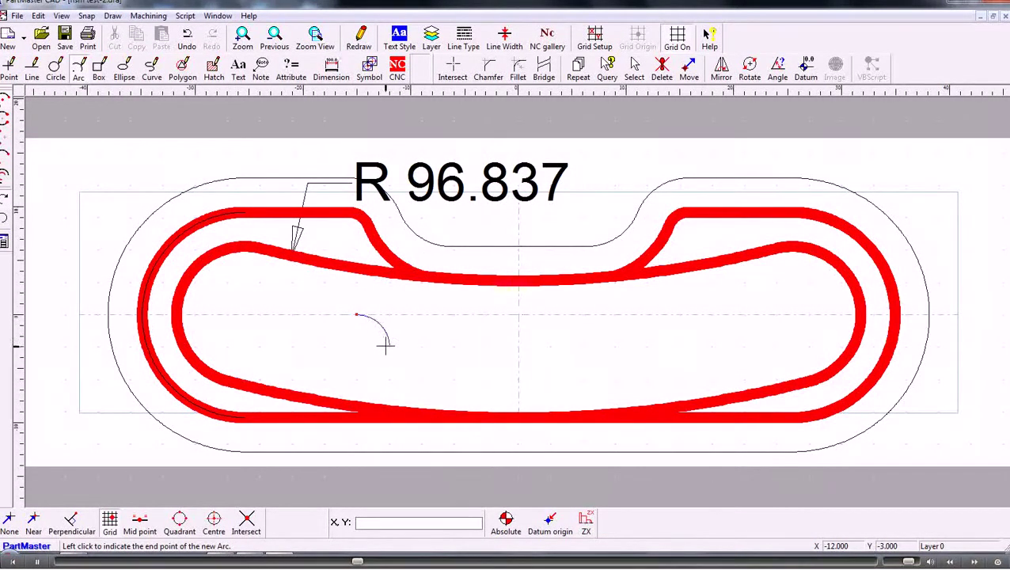
left_click(386, 344)
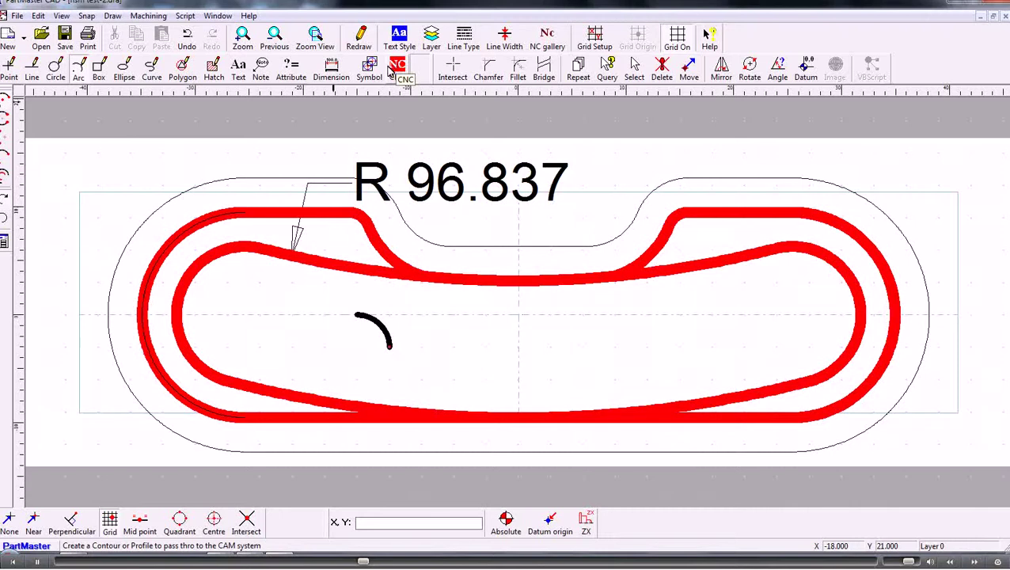
Create an open NC profile from the small quarter arc, running from its upper end to its lower end, with 1 mm line thickness.
left_click(397, 68)
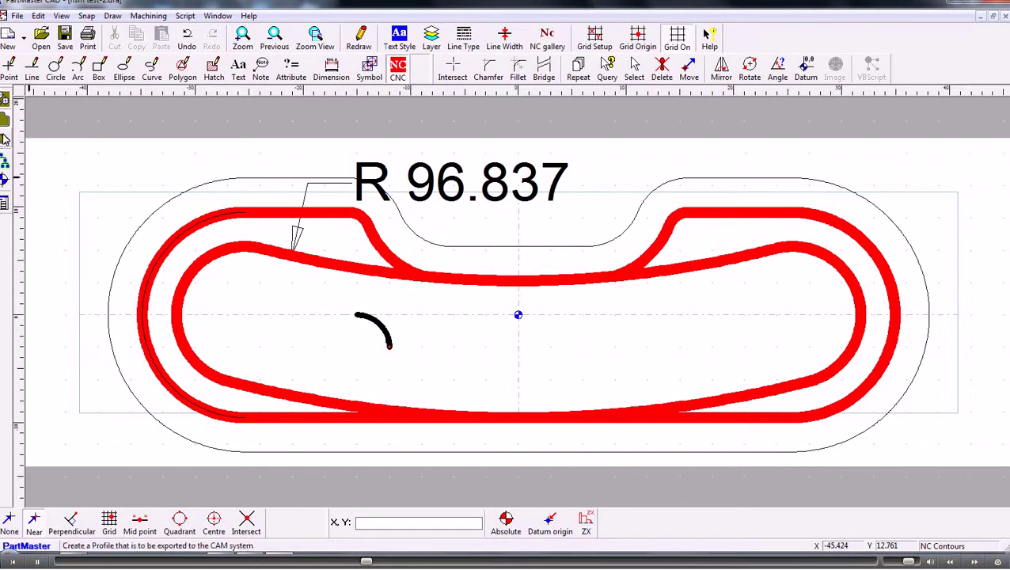
left_click(357, 315)
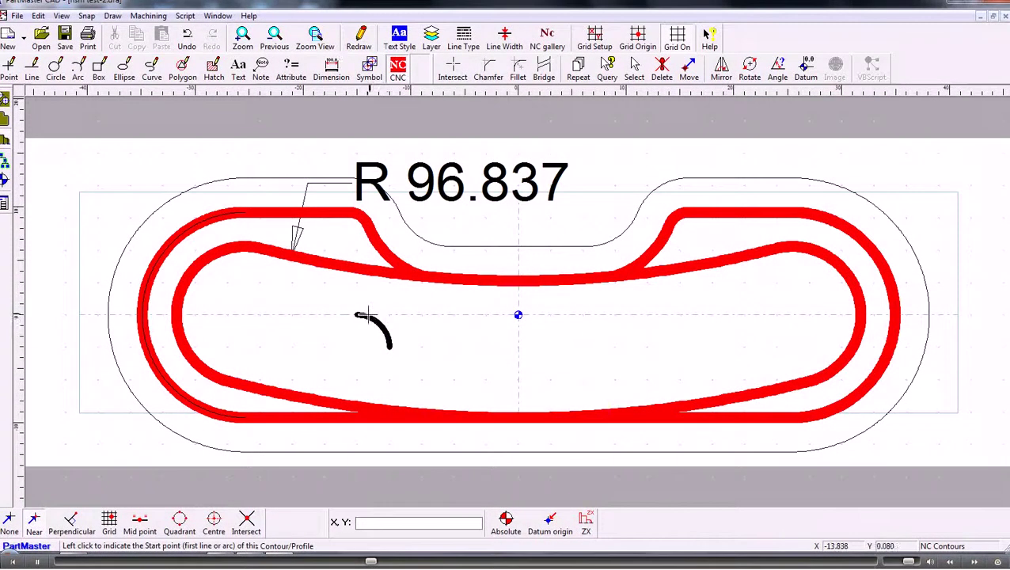
right_click(365, 315)
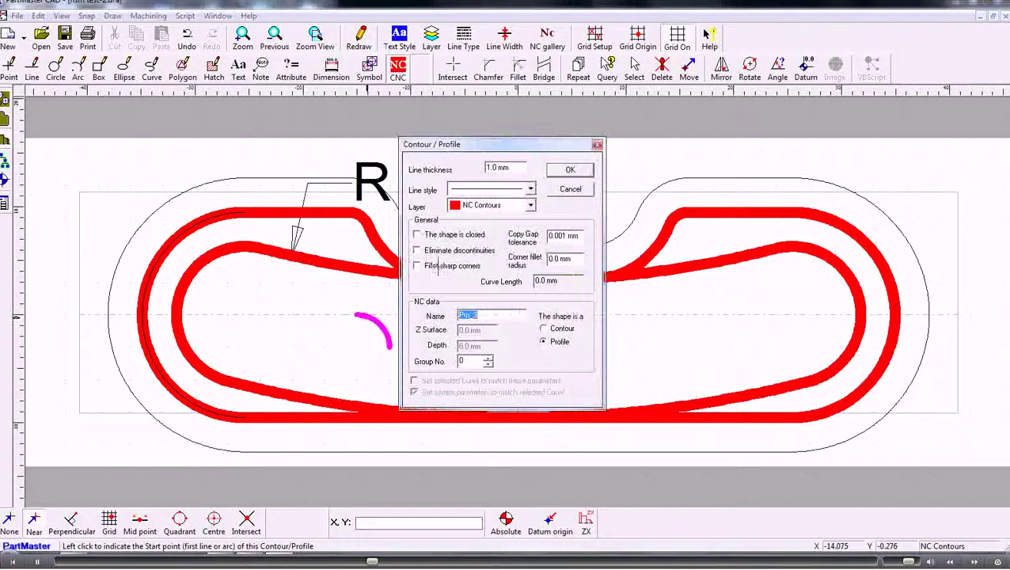
left_click(554, 174)
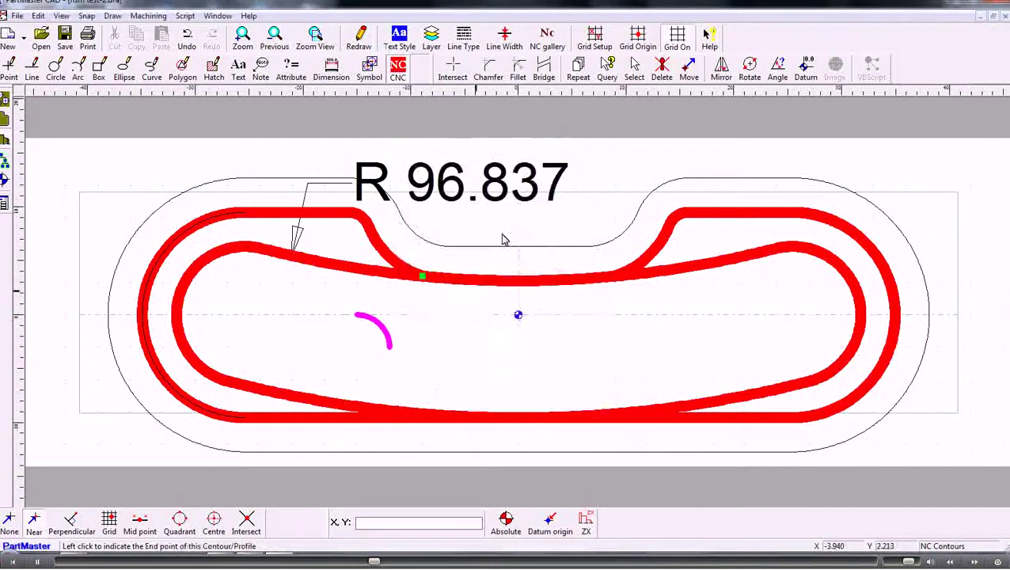
left_click(388, 345)
left_click(543, 309)
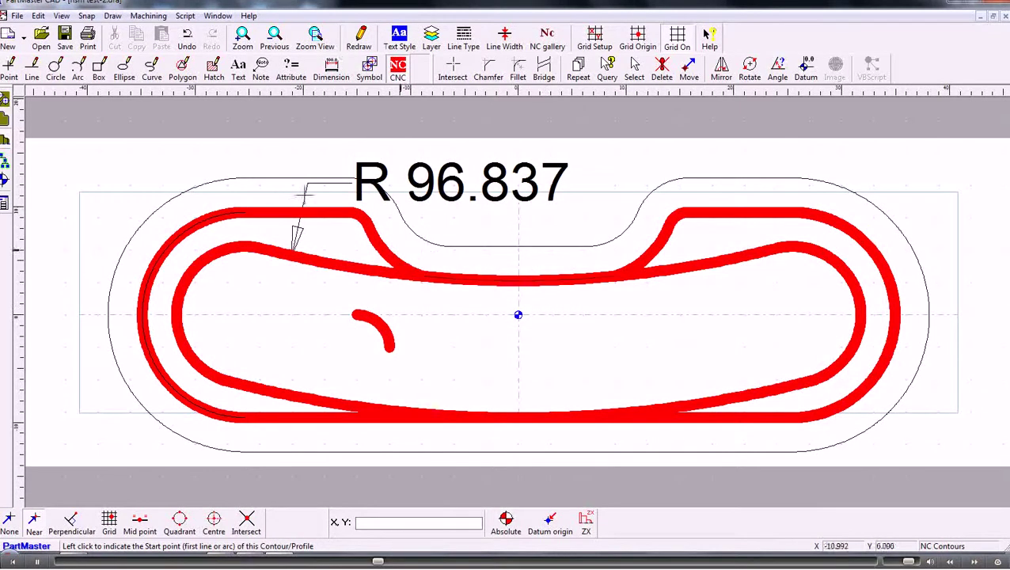
Save the drawing and open its geometry in the PartMaster CAM milling module.
left_click(66, 36)
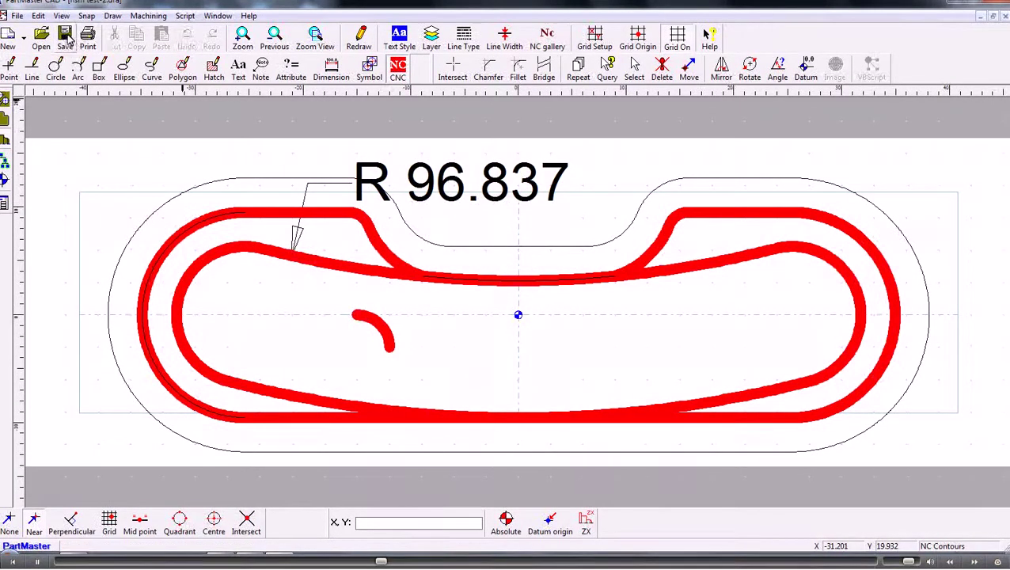
left_click(147, 17)
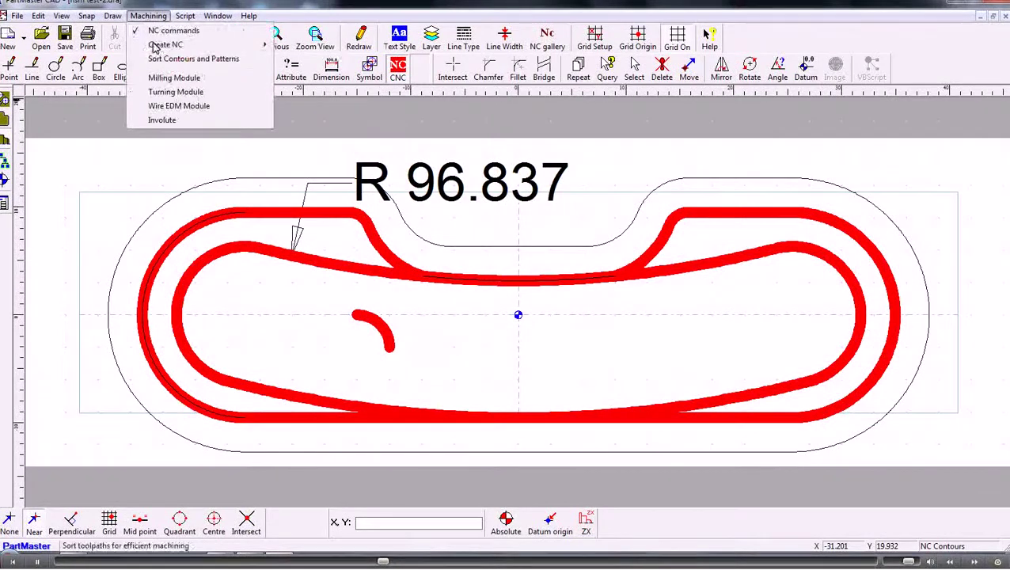
left_click(163, 79)
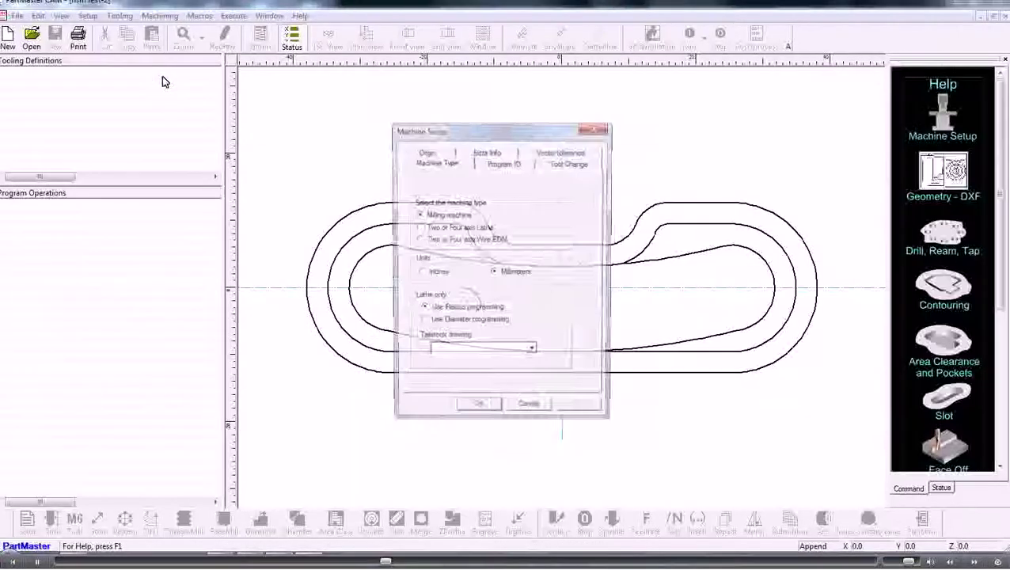
Review the tool change positions and clearance heights in the machine setup and accept it.
left_click(556, 164)
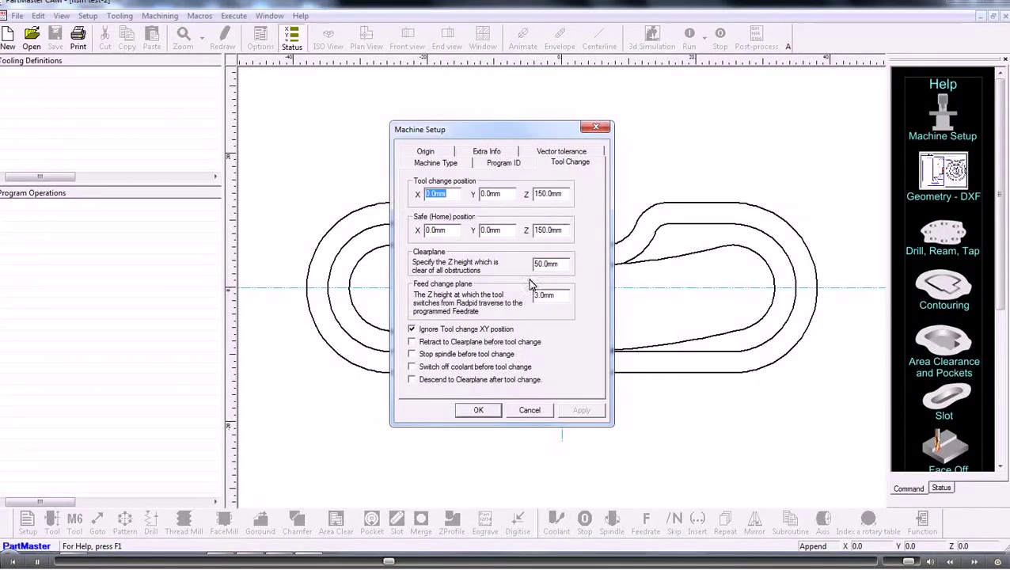
left_click(479, 410)
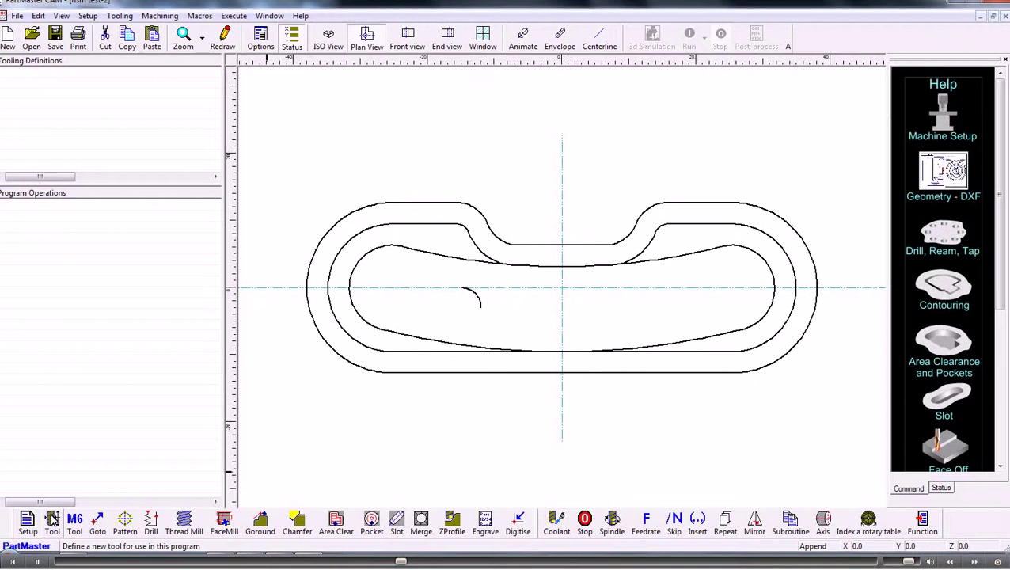
Define tool 1 as a ball nosed end mill with 6 mm diameter, 50 mm length and 20 mm cut depth.
left_click(52, 519)
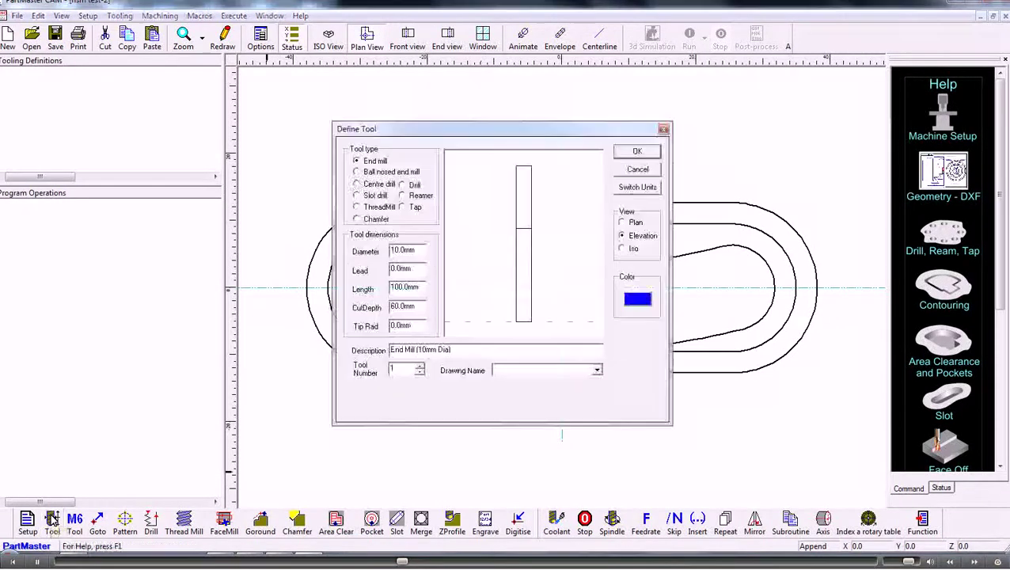
left_click(376, 174)
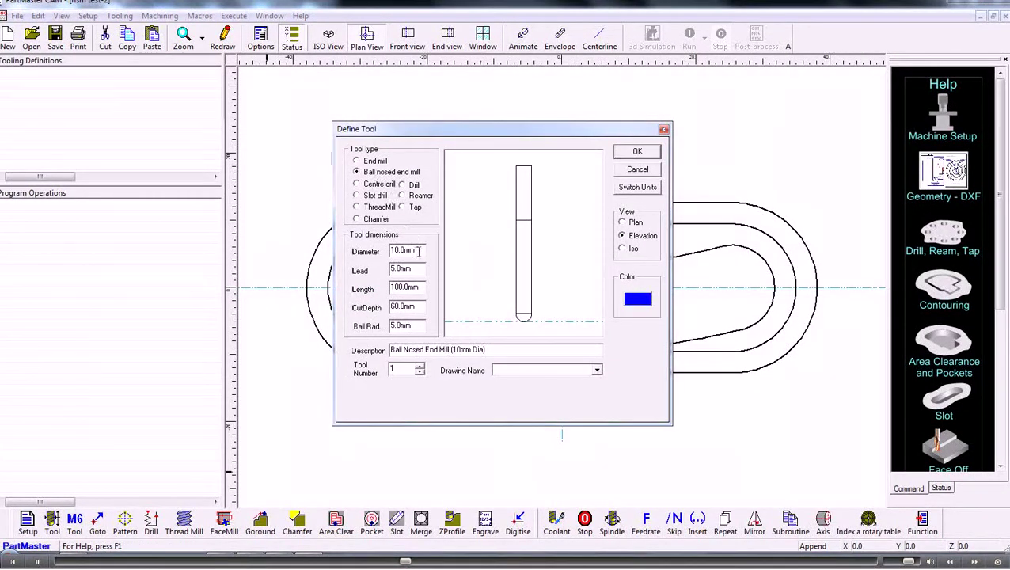
left_click_drag(418, 250, 376, 250)
type("6")
left_click_drag(424, 288, 365, 293)
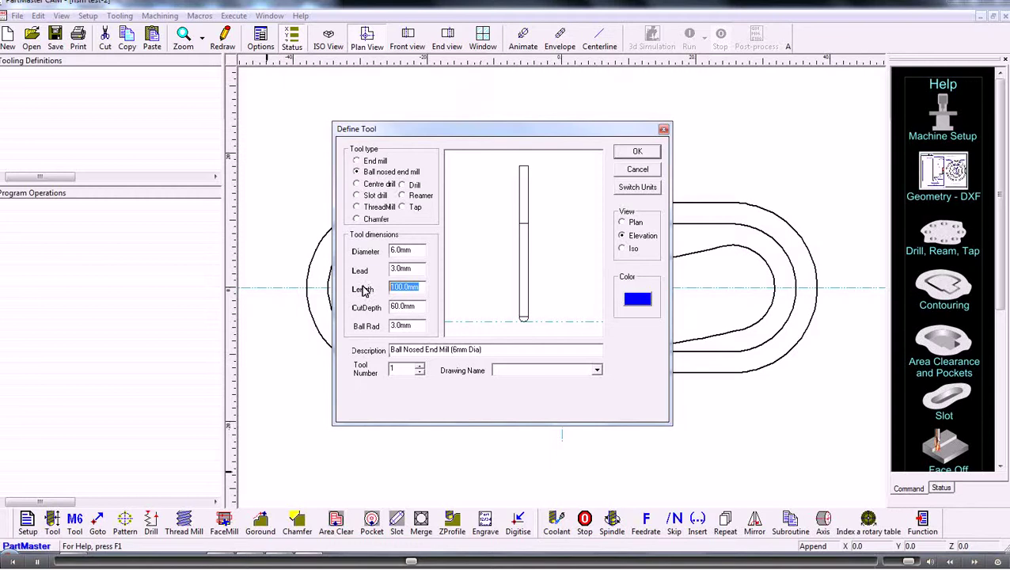
type("50")
left_click_drag(417, 309, 372, 308)
type("20")
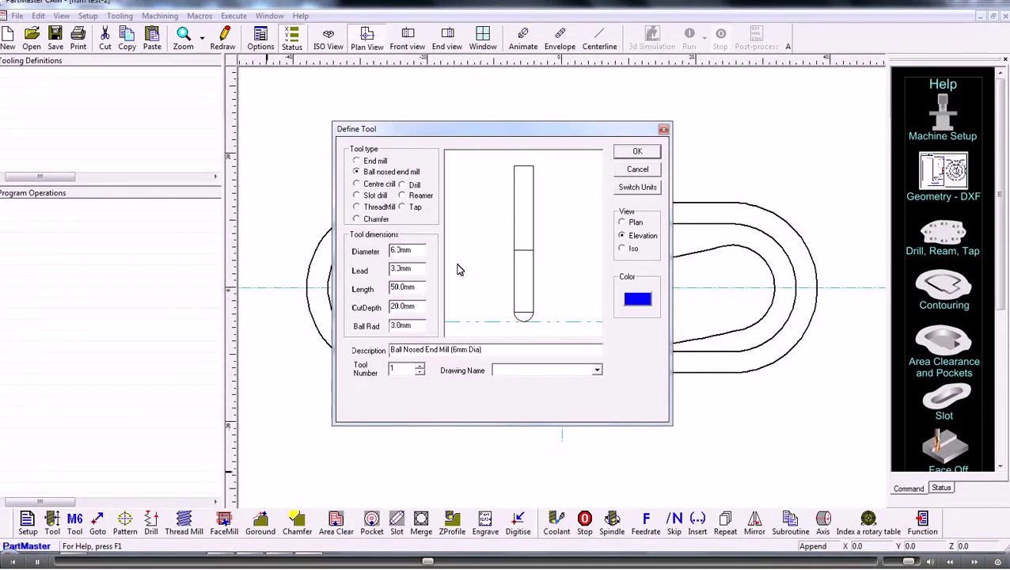
left_click(634, 153)
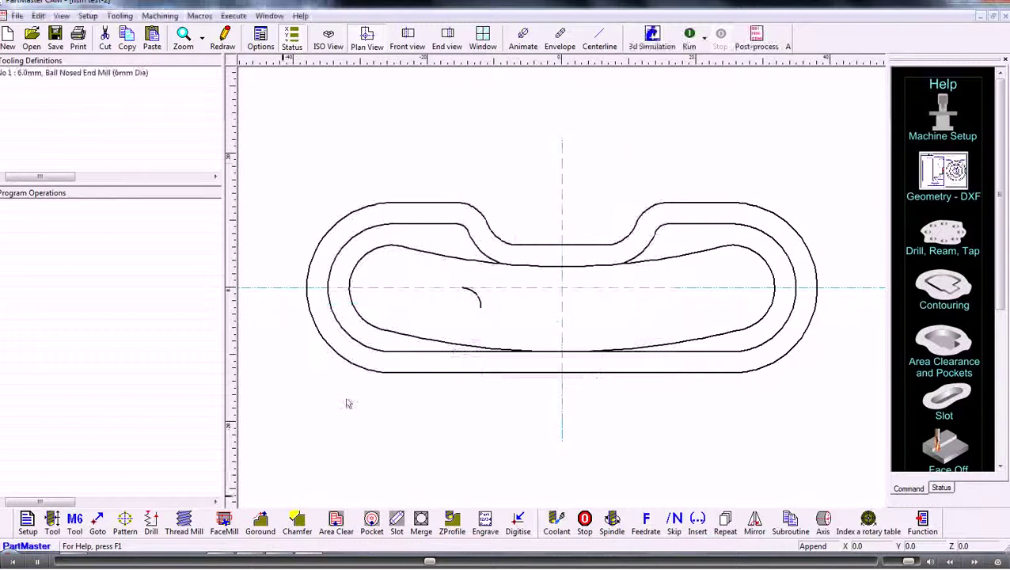
Add a tool change to the 6 mm ball nosed end mill, with coolant switched on after the change.
left_click(75, 522)
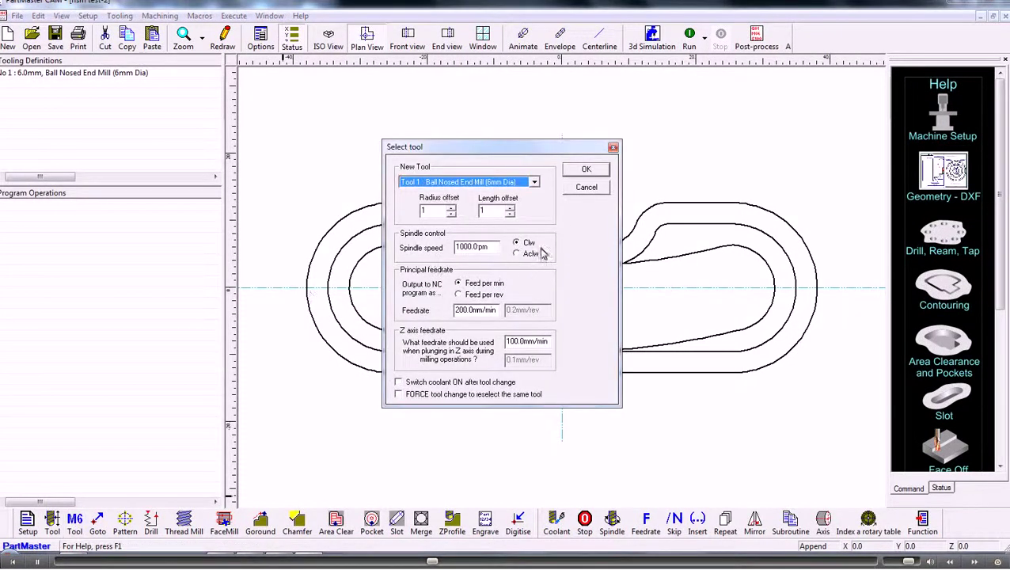
left_click_drag(492, 246, 455, 247)
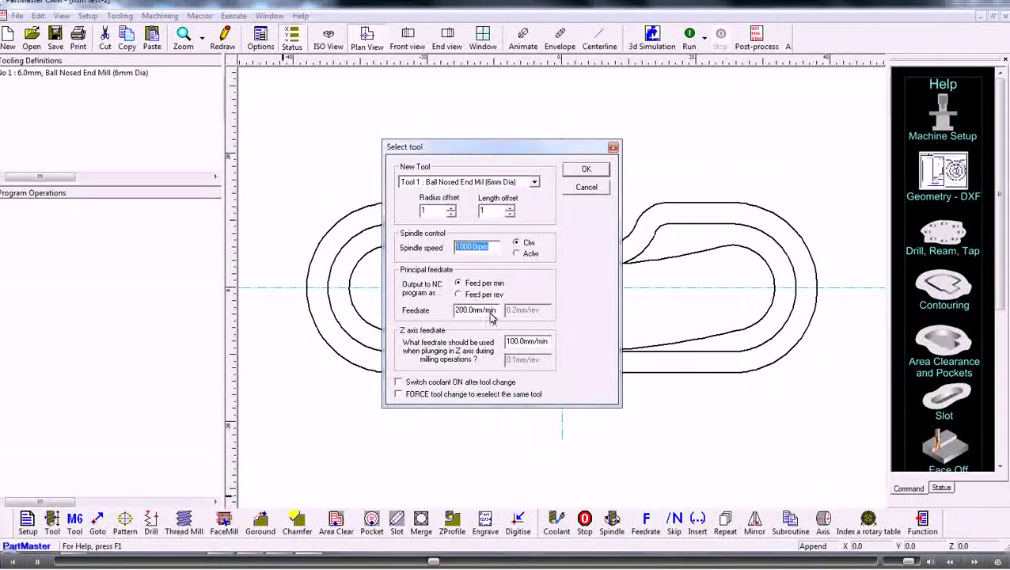
double_click(475, 310)
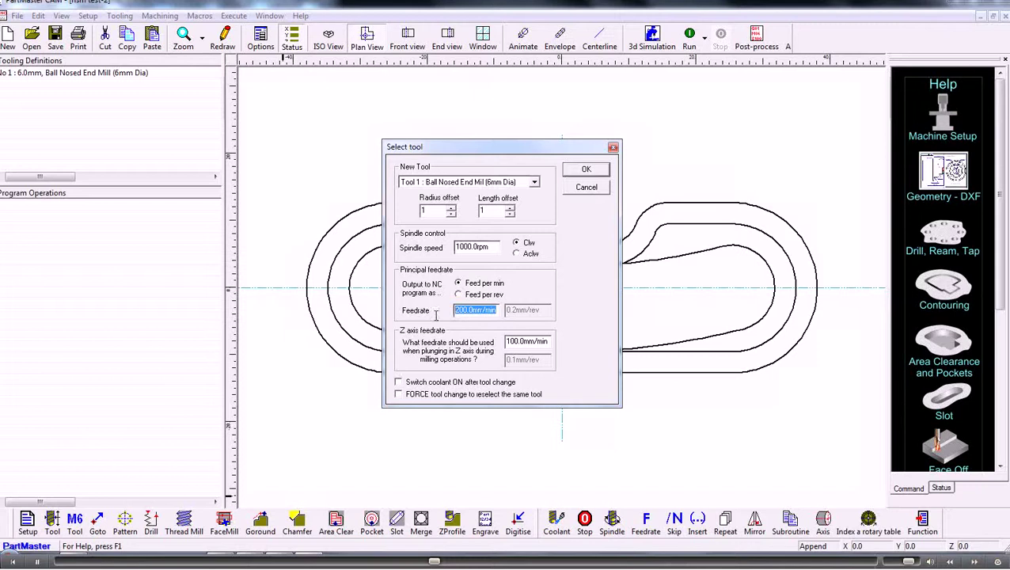
left_click(404, 383)
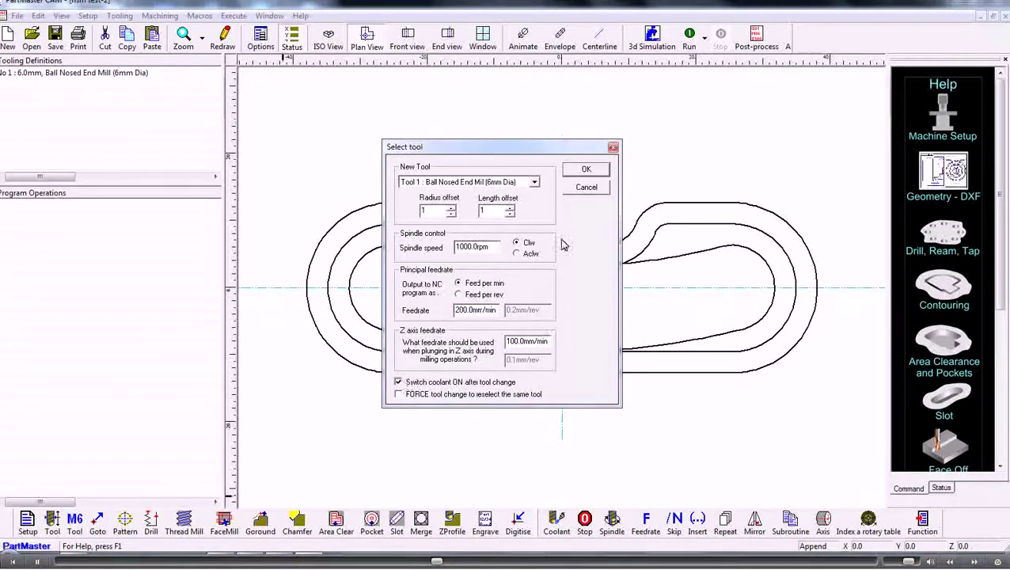
left_click(567, 173)
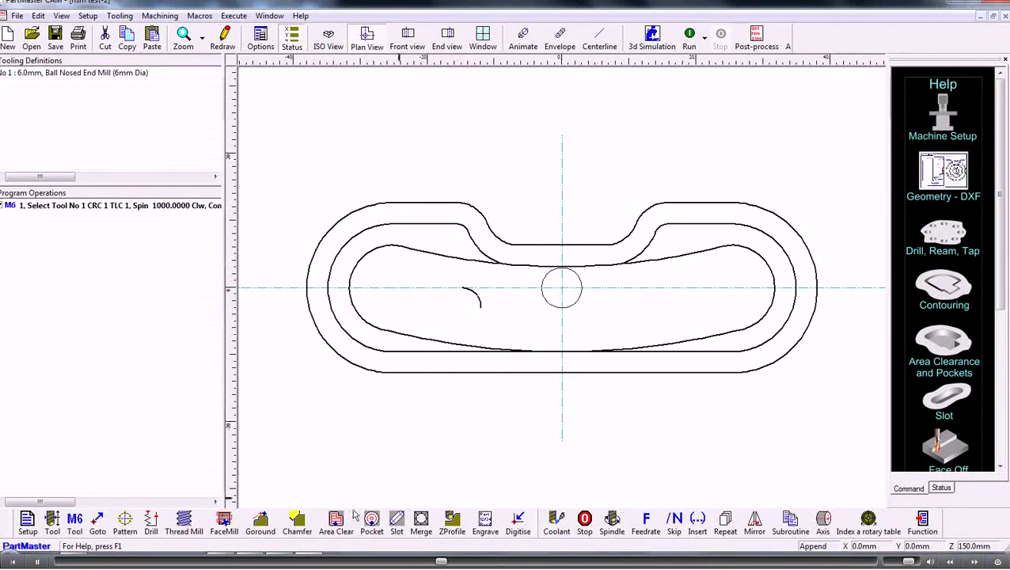
Start a Goround operation and pick the middle of the three outlines as its contour.
left_click(261, 520)
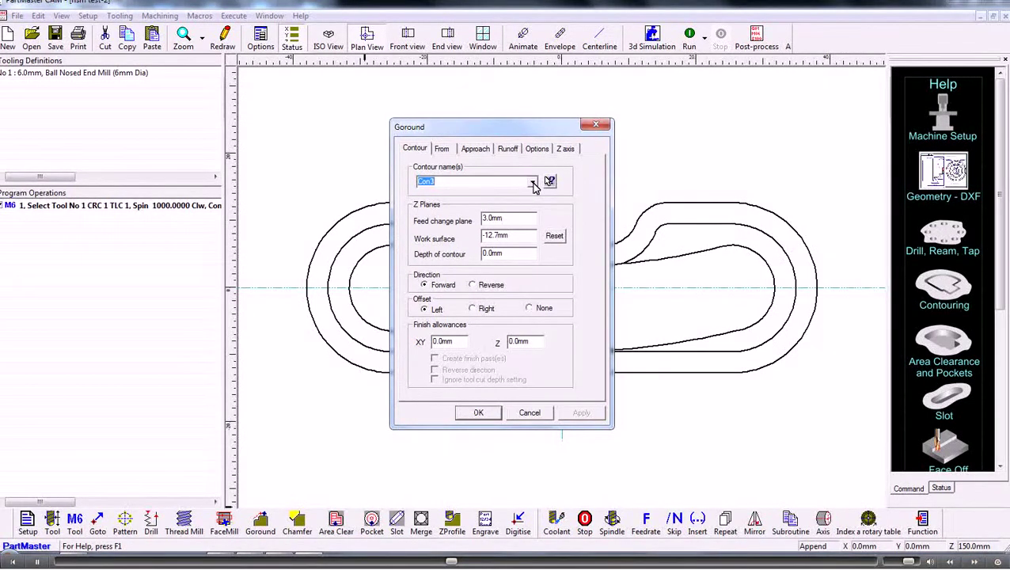
left_click(533, 185)
left_click(533, 184)
left_click(550, 182)
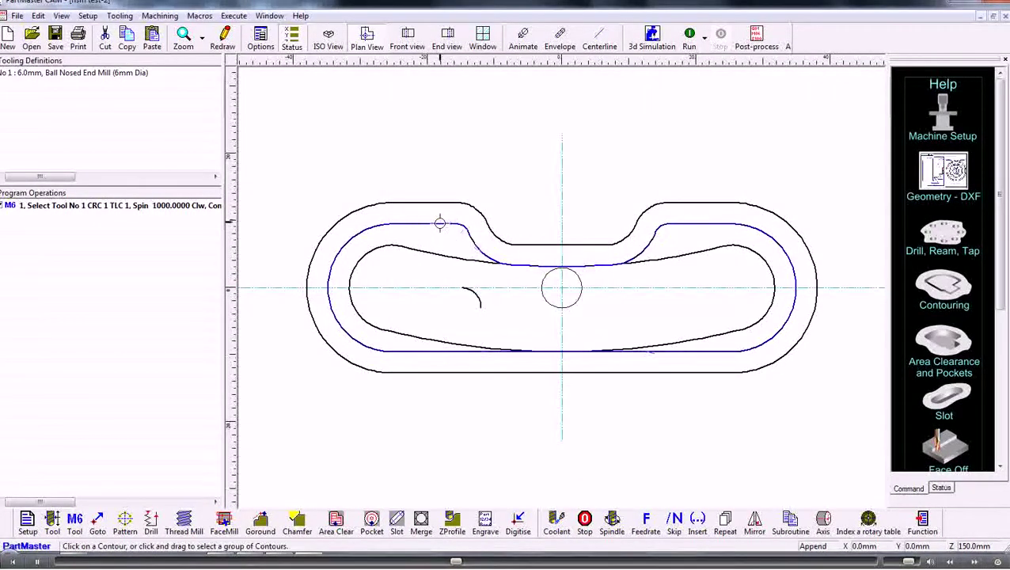
left_click(440, 223)
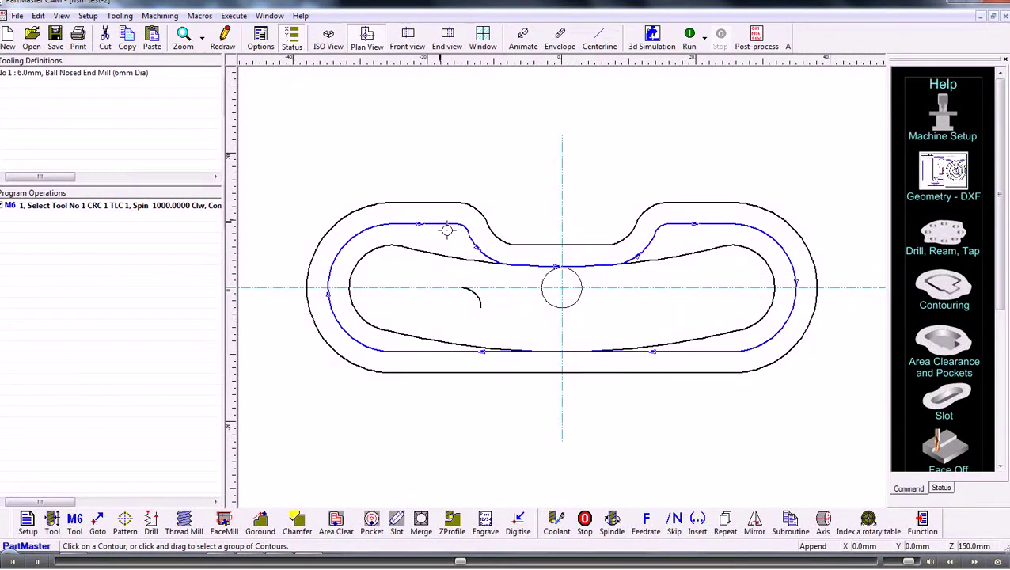
right_click(448, 231)
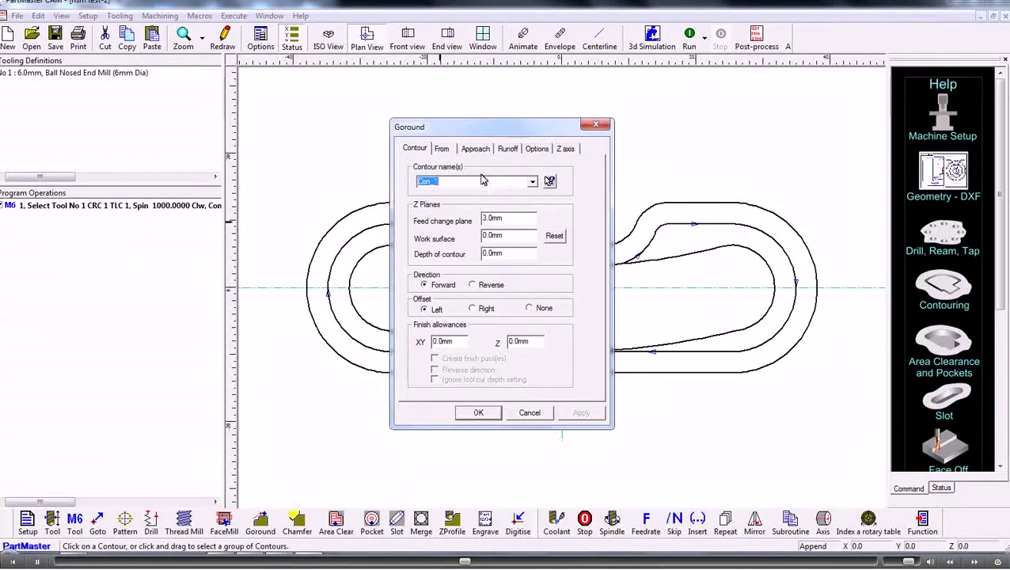
Disable both the approach lead-in and the runoff lead-out for the Goround operation.
left_click(476, 149)
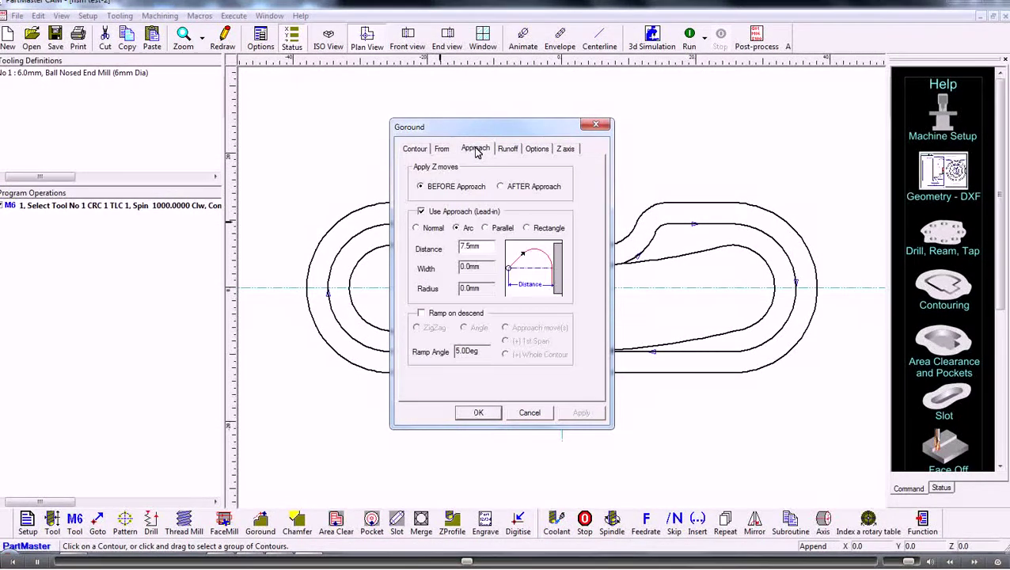
left_click(434, 214)
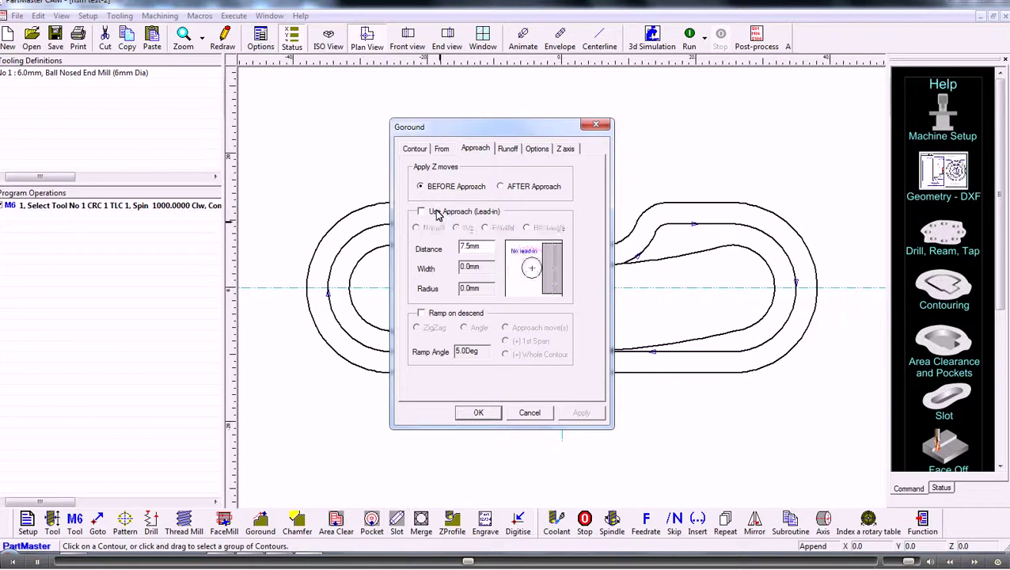
left_click(509, 151)
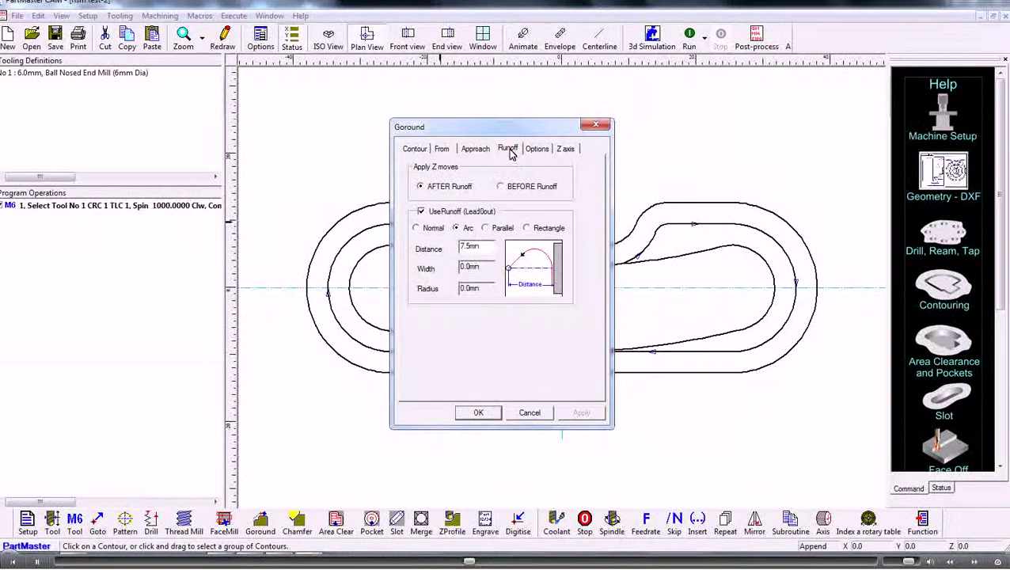
left_click(435, 215)
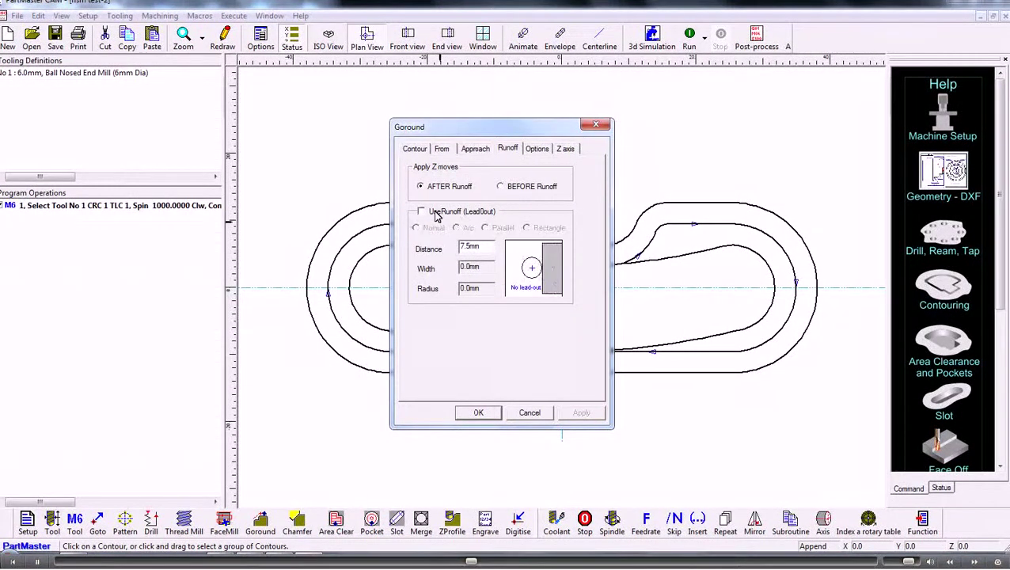
Apply Z axis profile Pro_3 to the Goround with a 0.1 mm vector tolerance and create the operation.
left_click(565, 149)
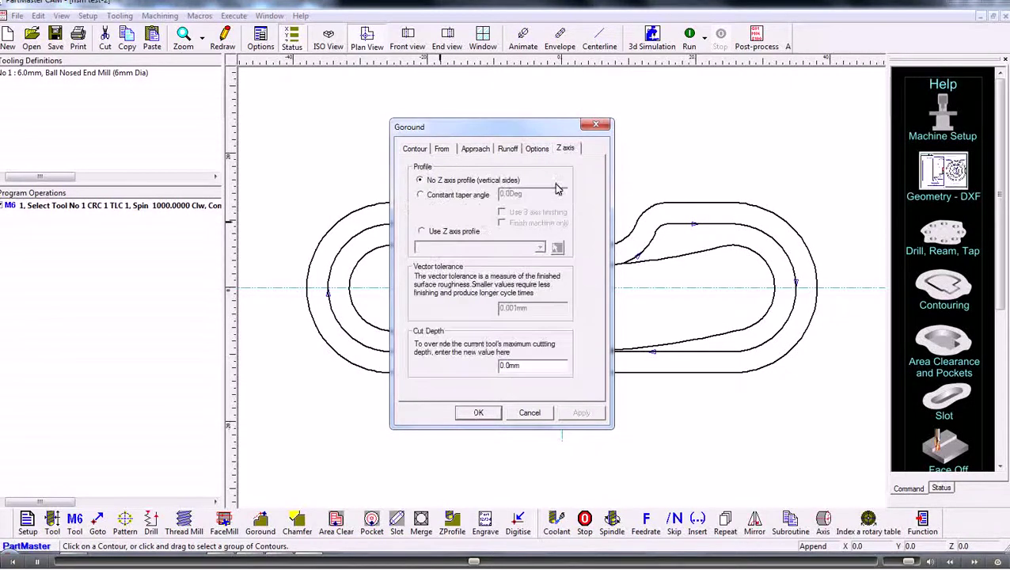
left_click(422, 231)
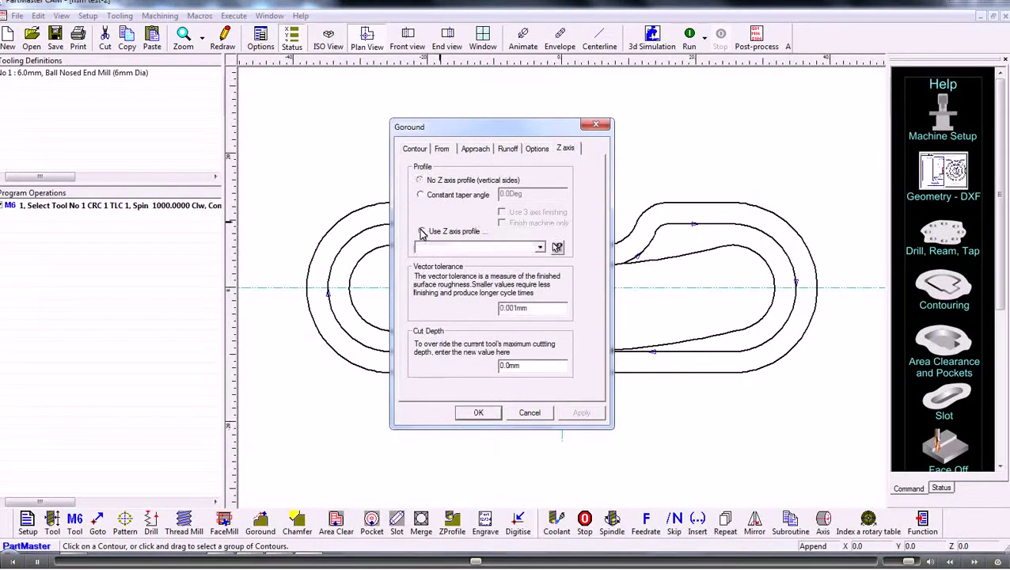
left_click(542, 248)
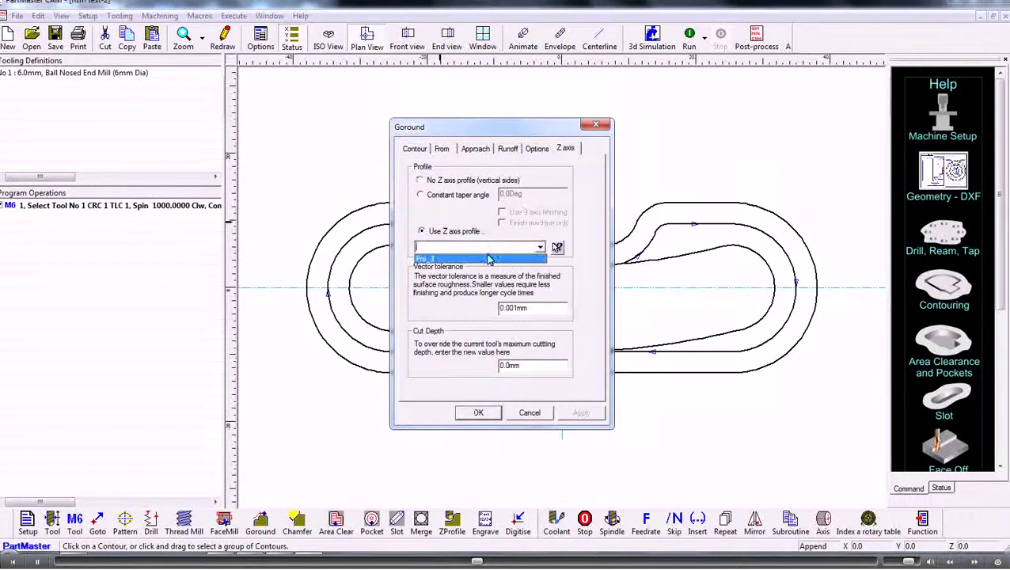
left_click(425, 260)
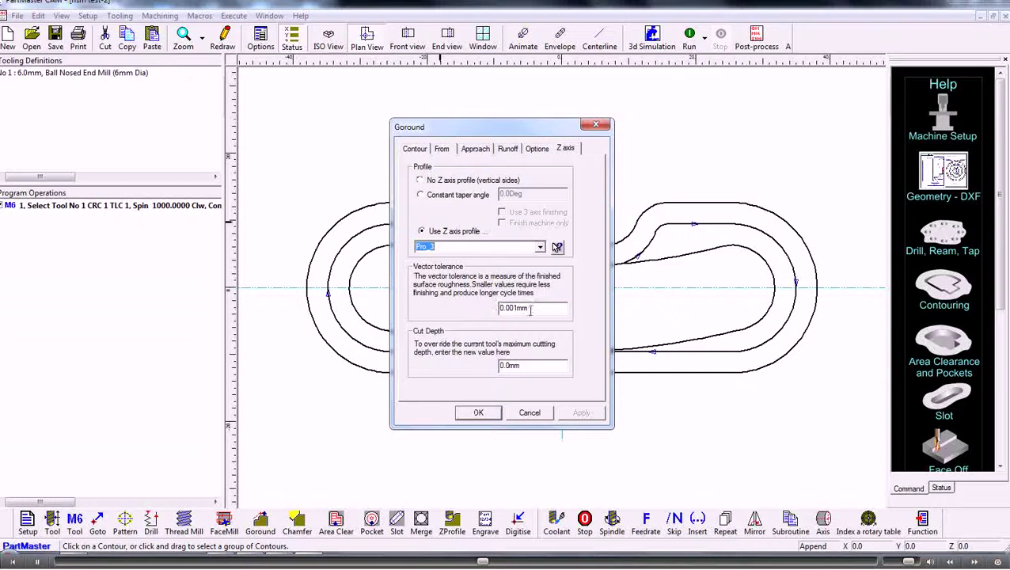
left_click_drag(534, 308, 499, 309)
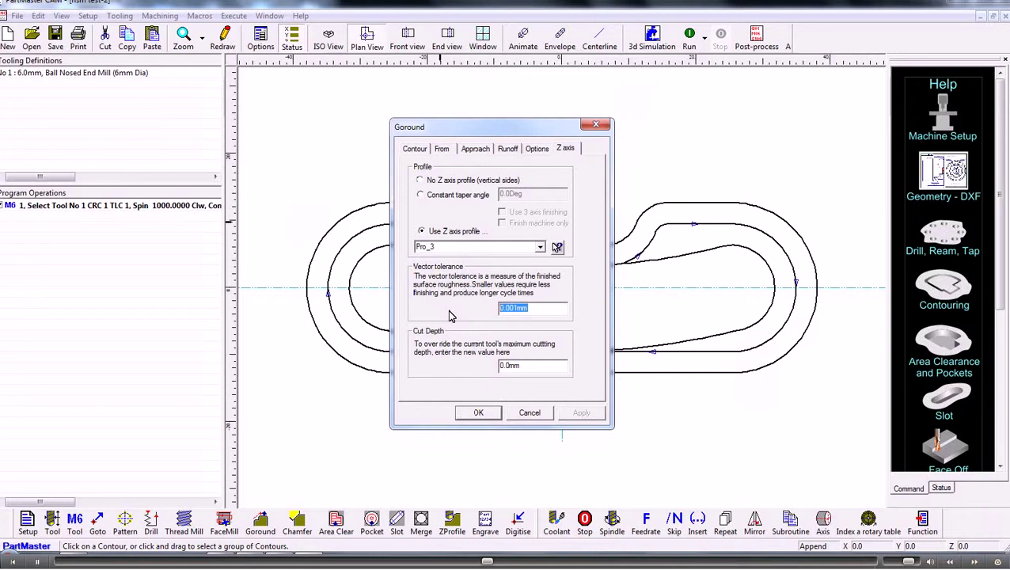
type(".1")
left_click(474, 413)
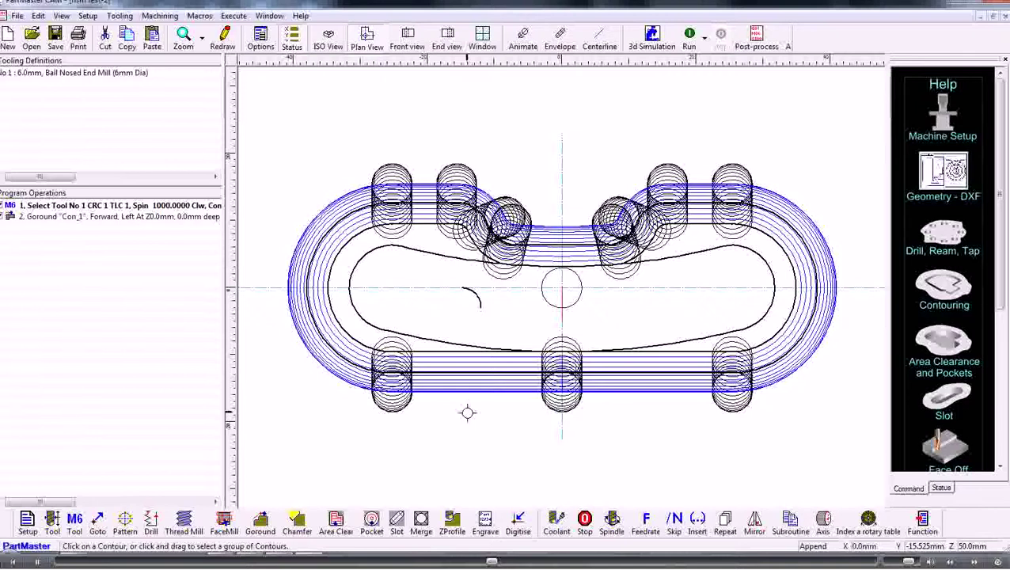
Run the program to examine the toolpath as centerlines in isometric view, and again in front view.
left_click(601, 40)
left_click(328, 38)
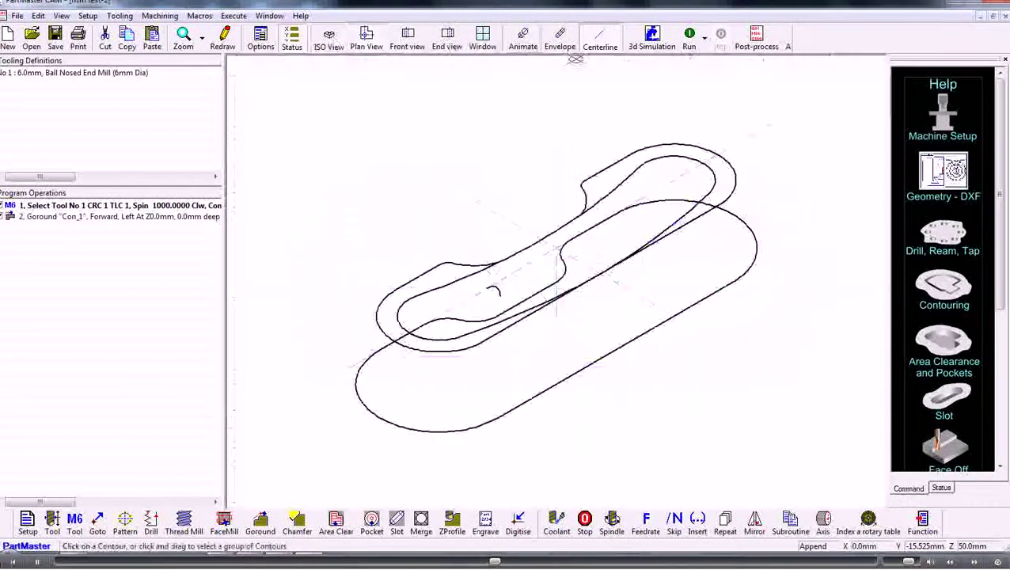
left_click(687, 44)
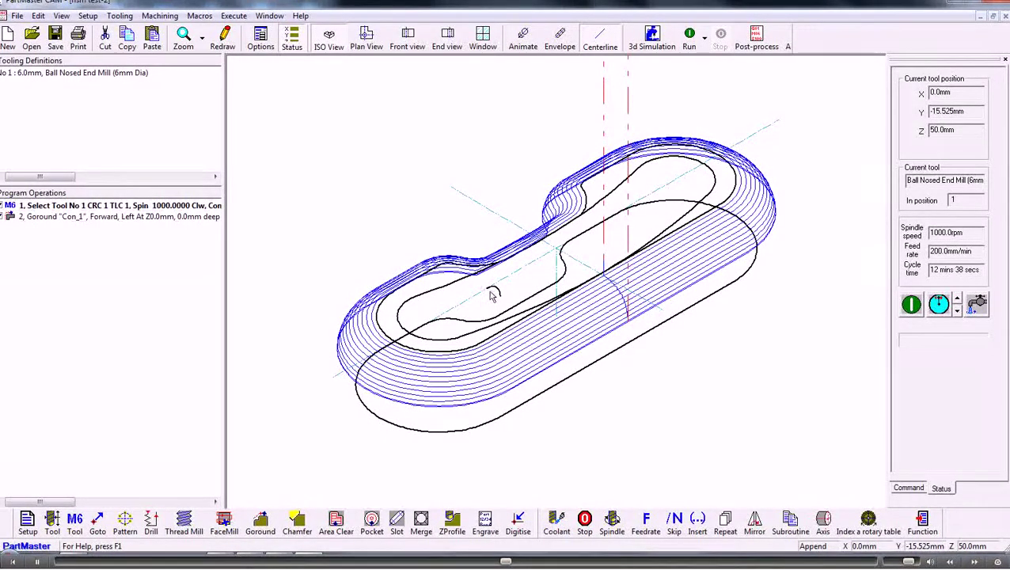
left_click(408, 39)
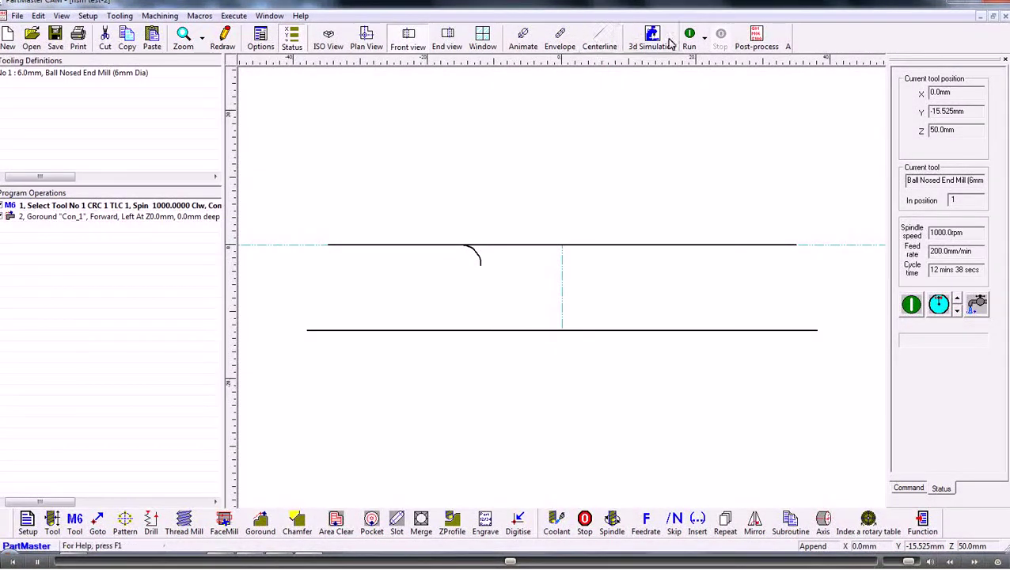
left_click(690, 41)
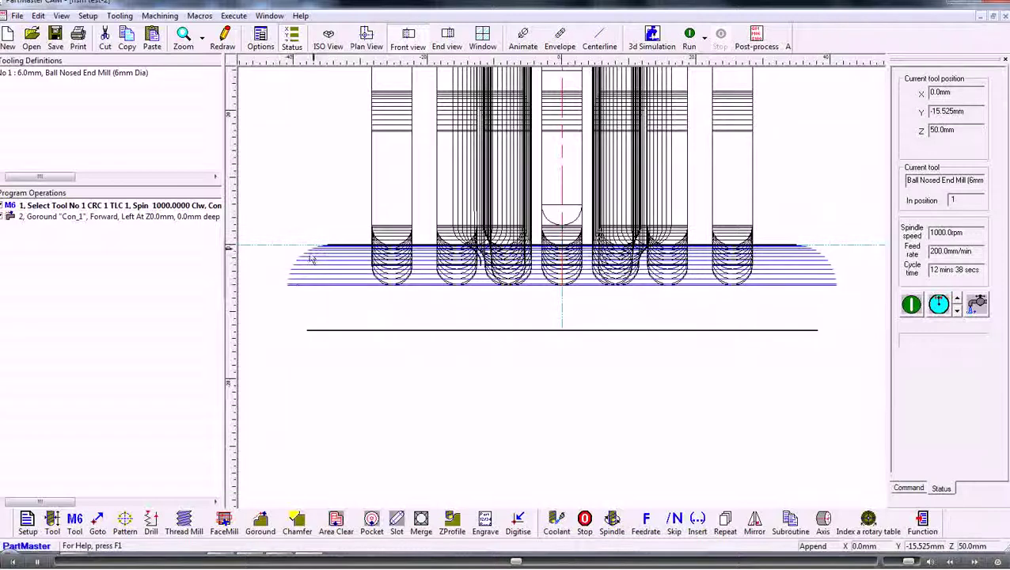
Set the Goround operation's Z axis vector tolerance to 0.01 mm and rerun the program.
left_click(128, 217)
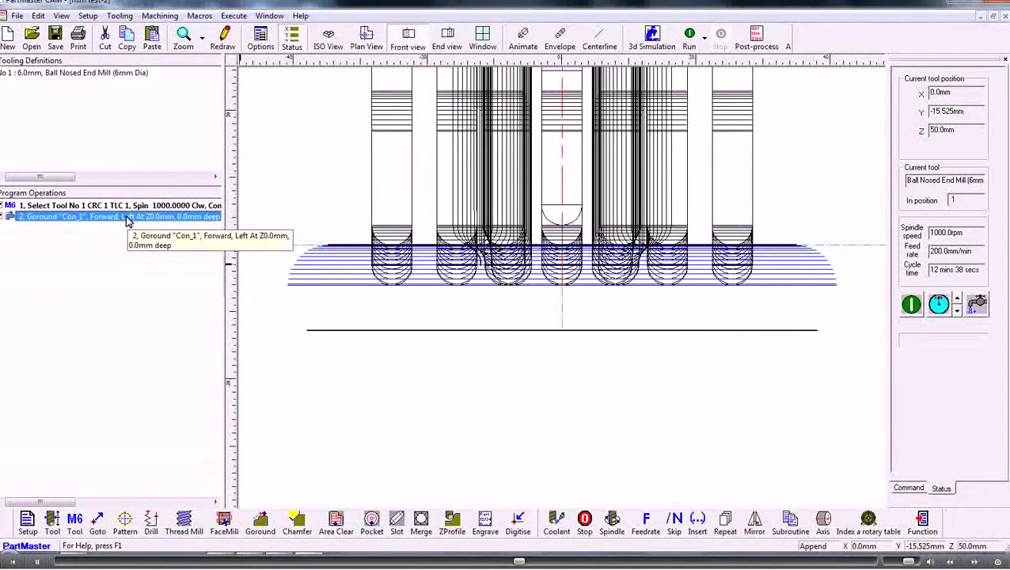
double_click(127, 217)
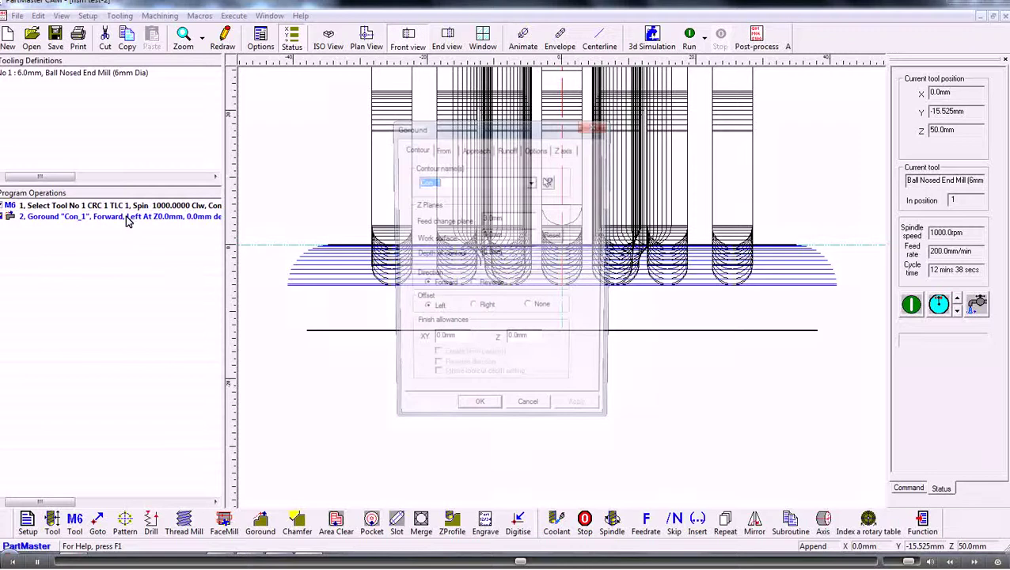
left_click(566, 150)
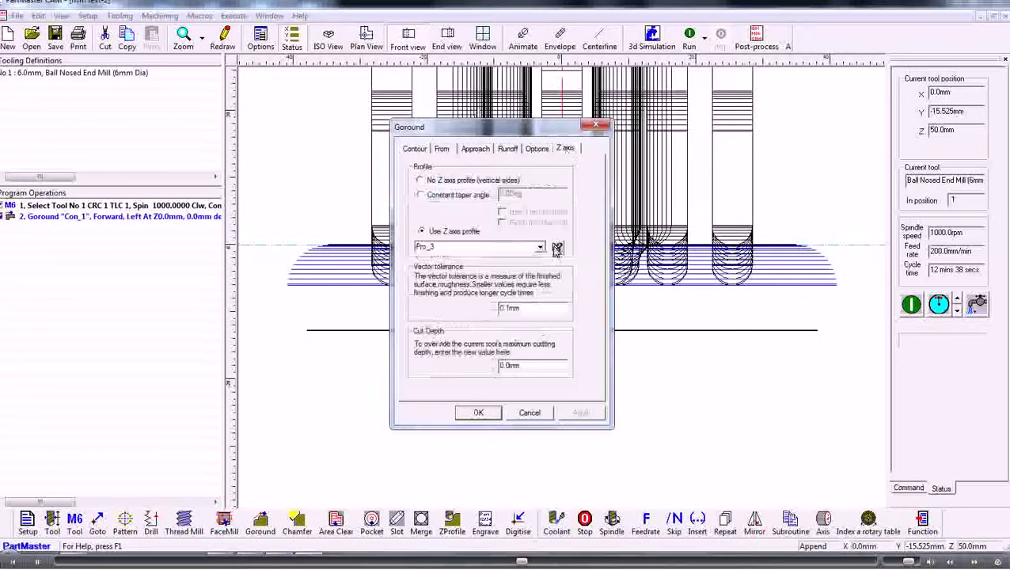
left_click_drag(524, 308, 494, 317)
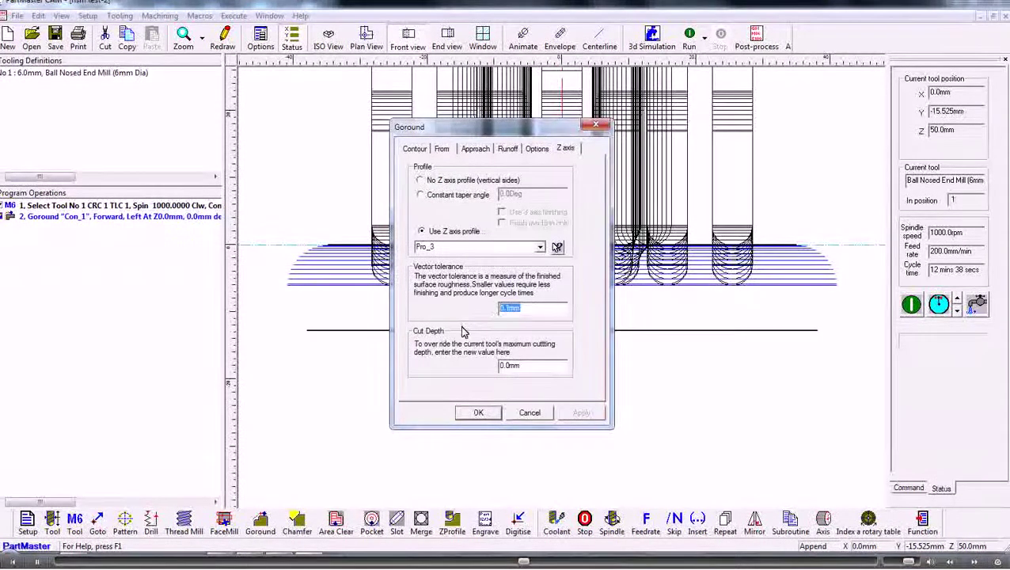
type(".01")
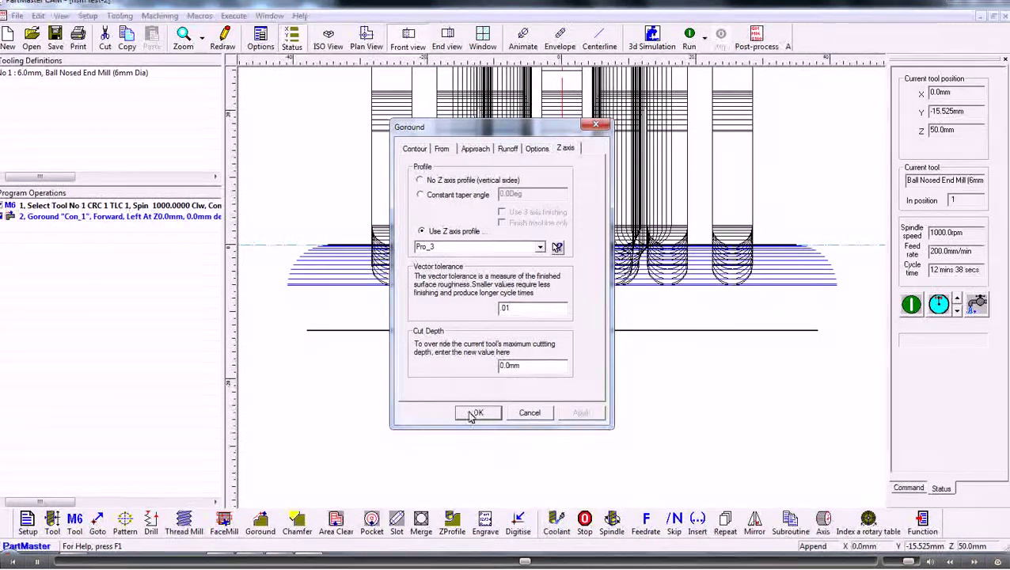
left_click(475, 413)
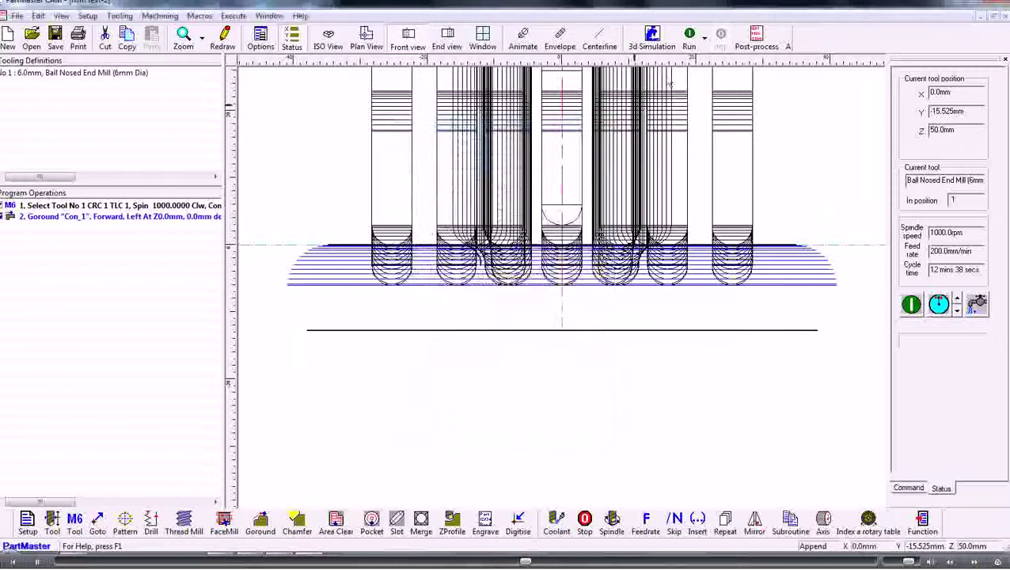
left_click(690, 38)
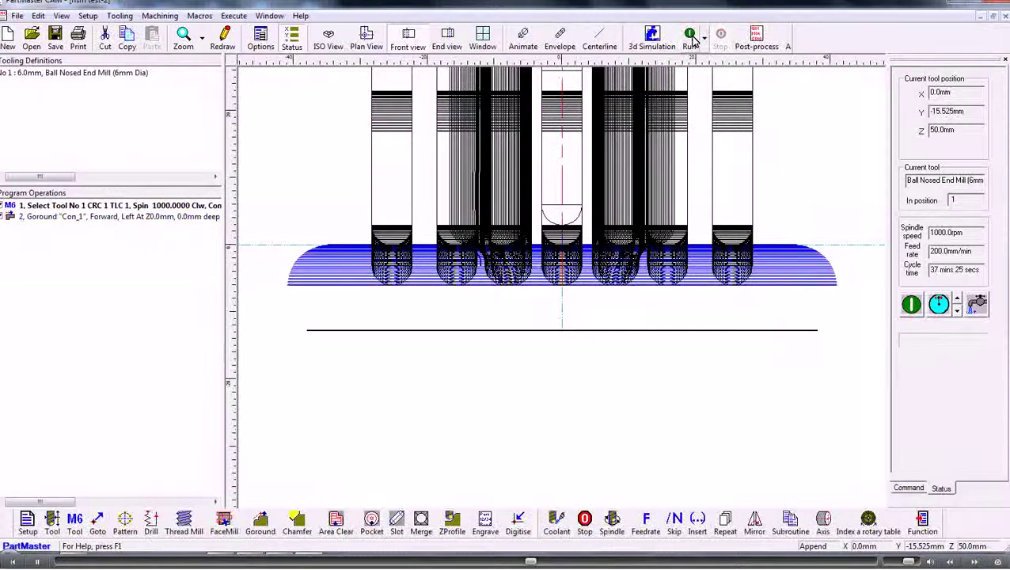
Set the Goround operation's Z axis vector tolerance to 0.1 mm and rerun the program in isometric view.
double_click(84, 220)
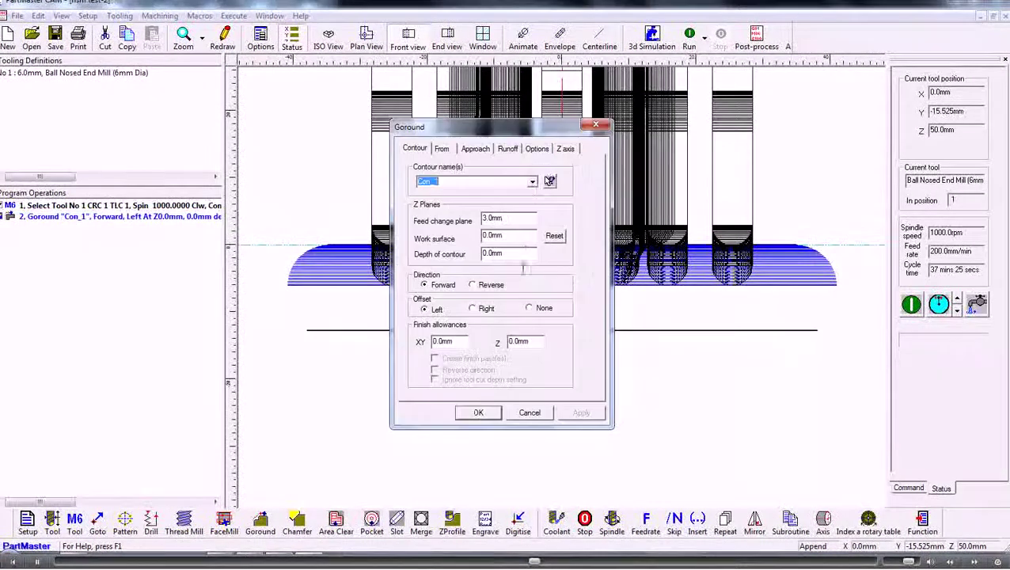
left_click(565, 150)
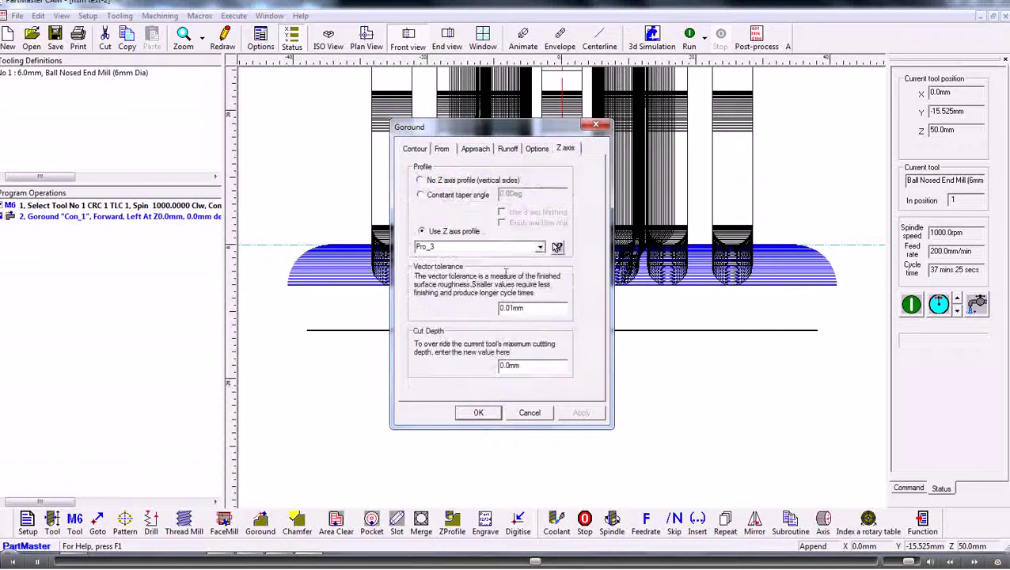
double_click(535, 309)
type("1")
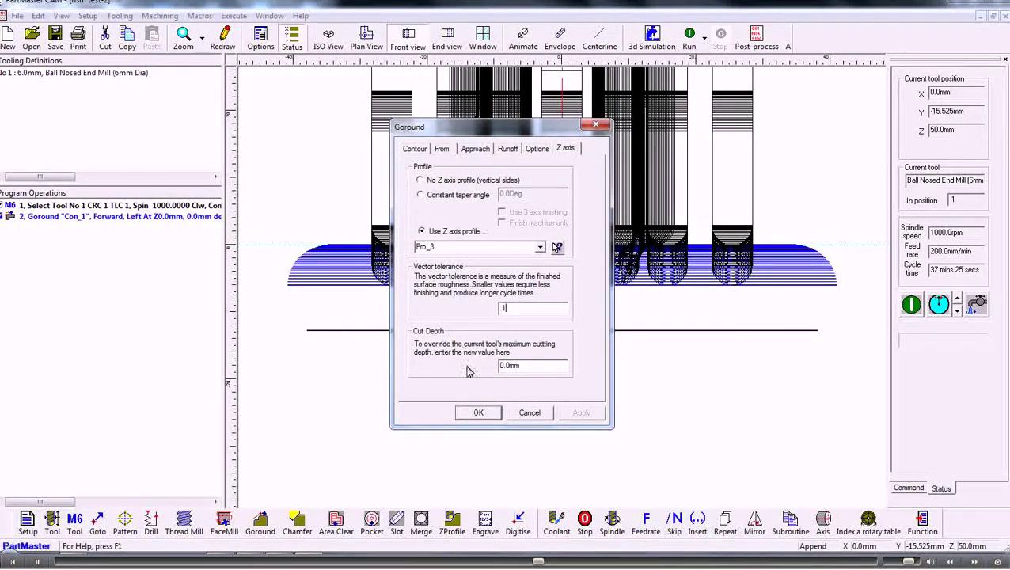
left_click(478, 414)
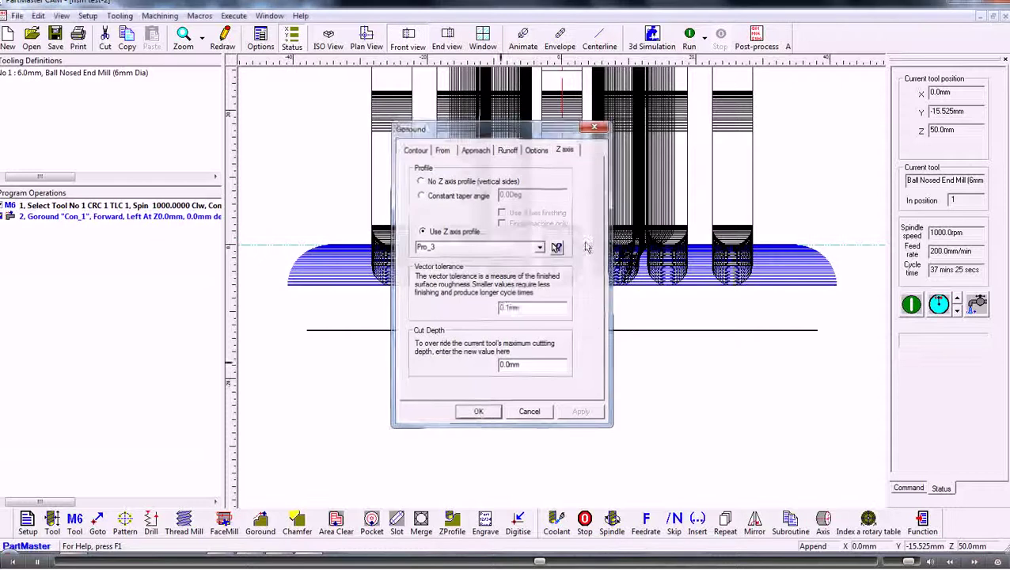
left_click(689, 38)
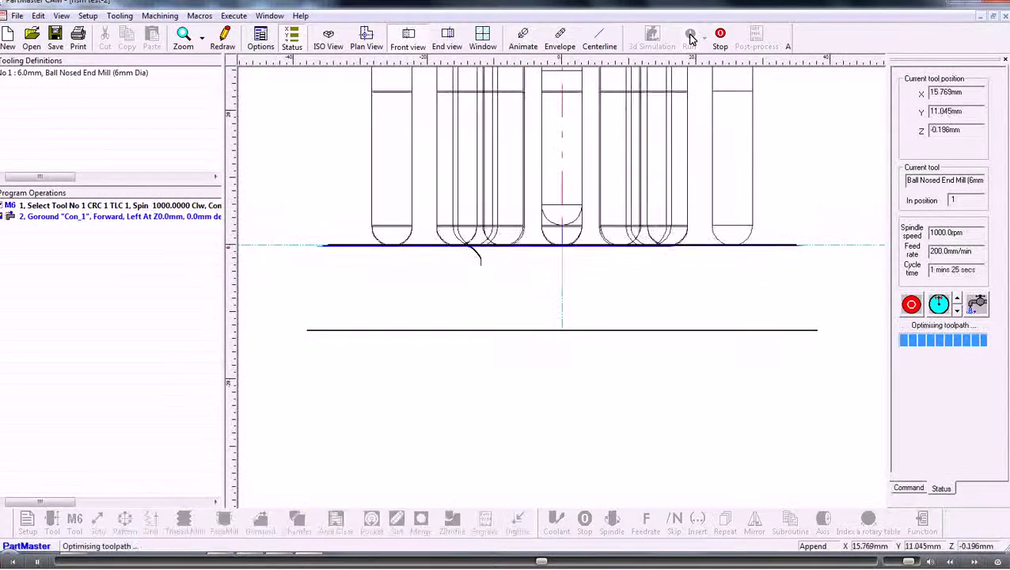
left_click(326, 38)
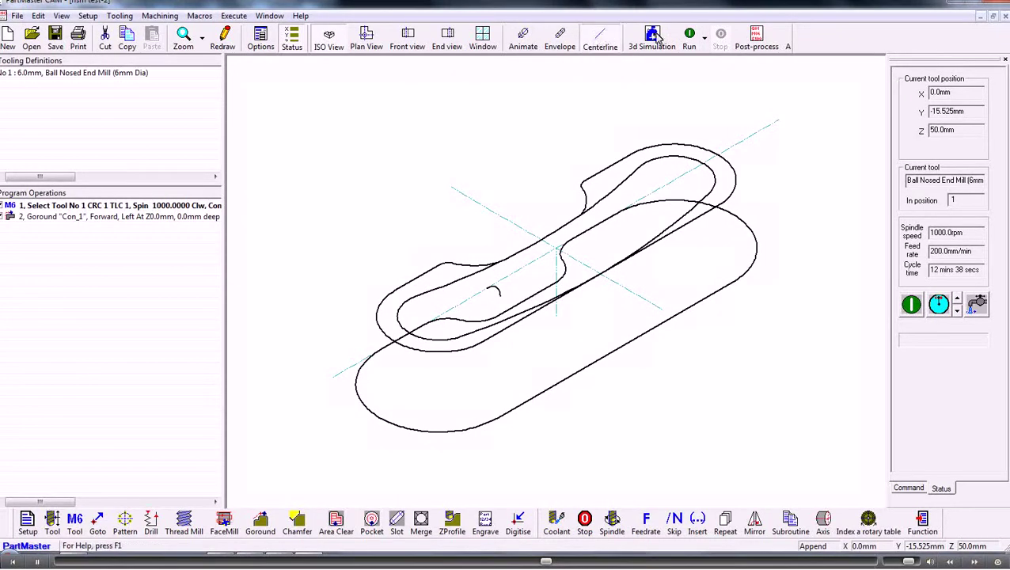
left_click(689, 38)
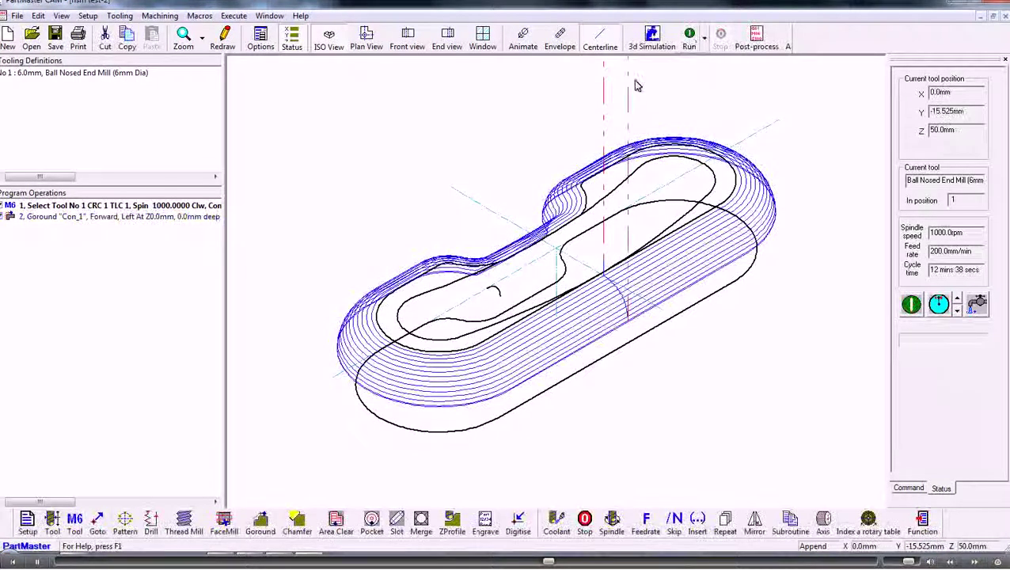
Duplicate the Con_1 Goround operation within the program and show the part in plan view.
left_click(367, 40)
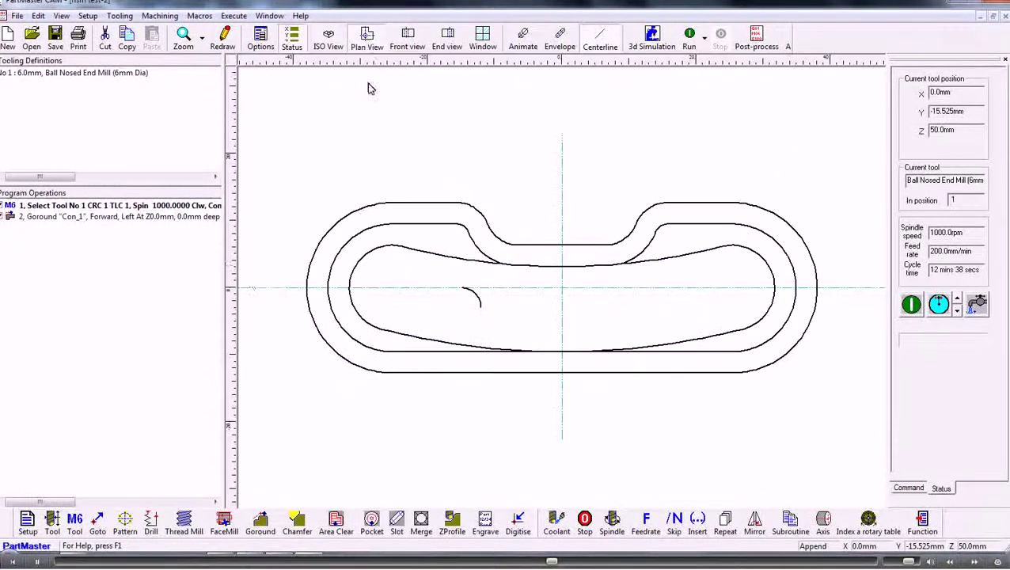
left_click(96, 217)
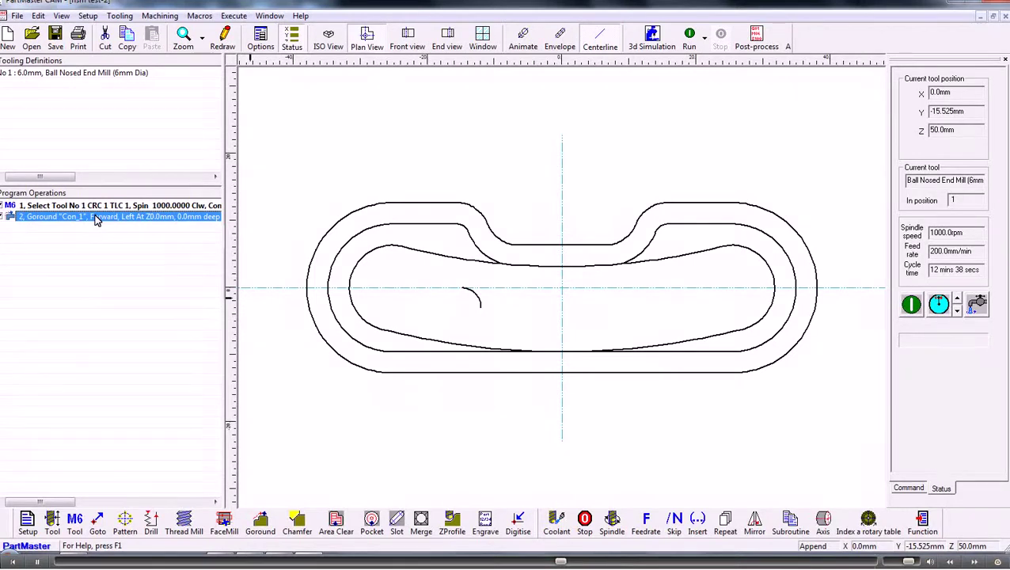
right_click(95, 220)
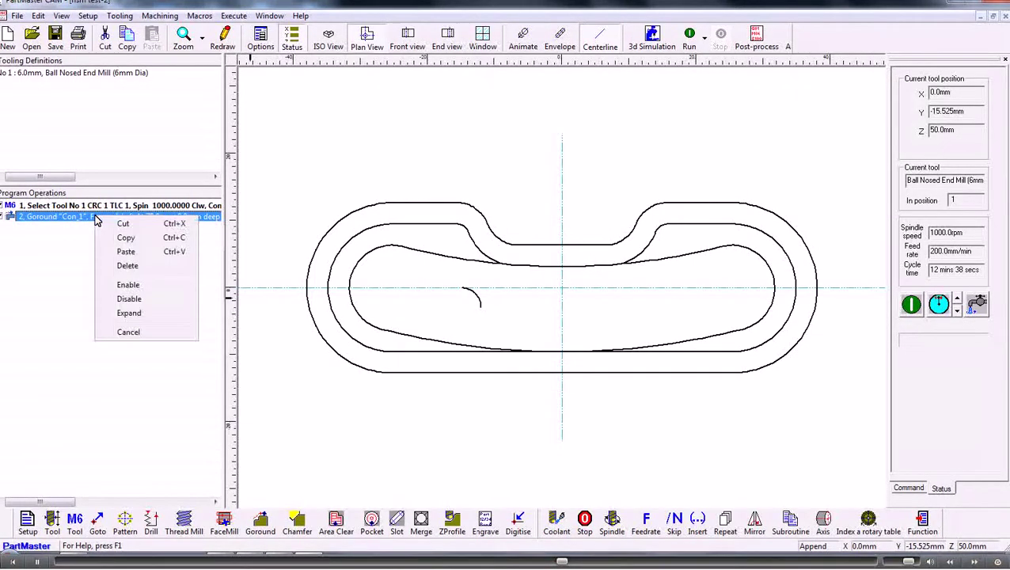
left_click(120, 238)
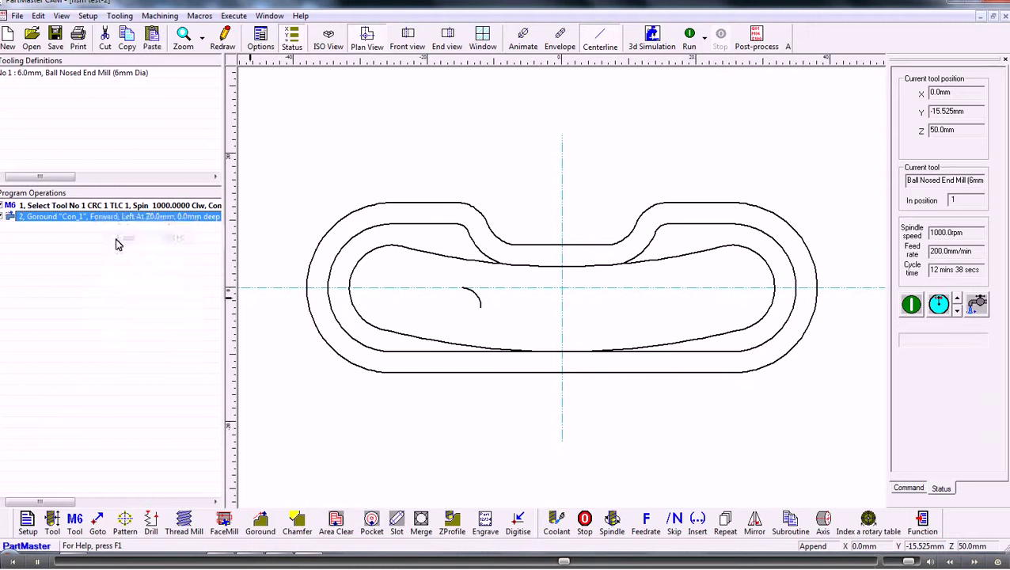
right_click(114, 245)
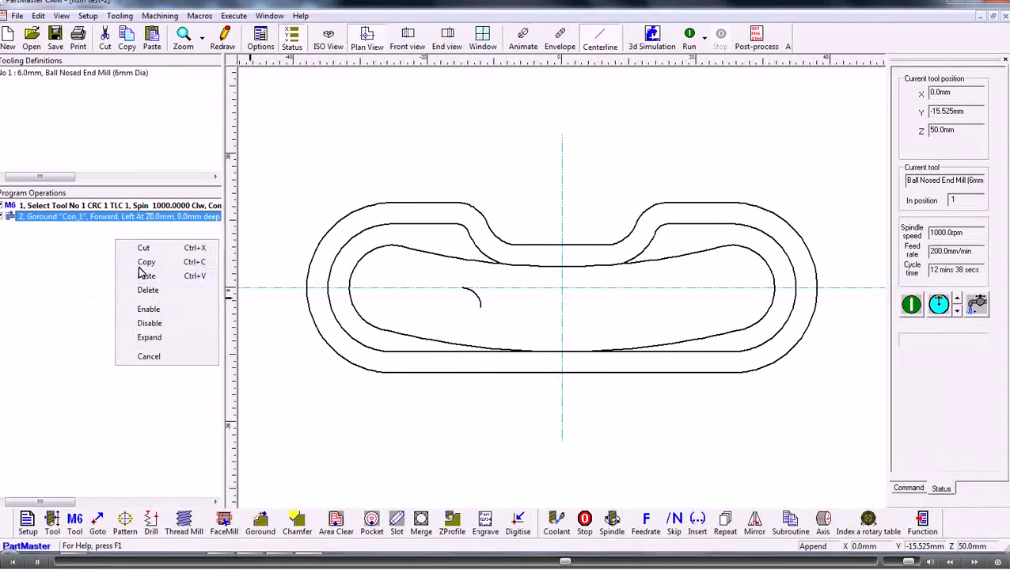
left_click(149, 278)
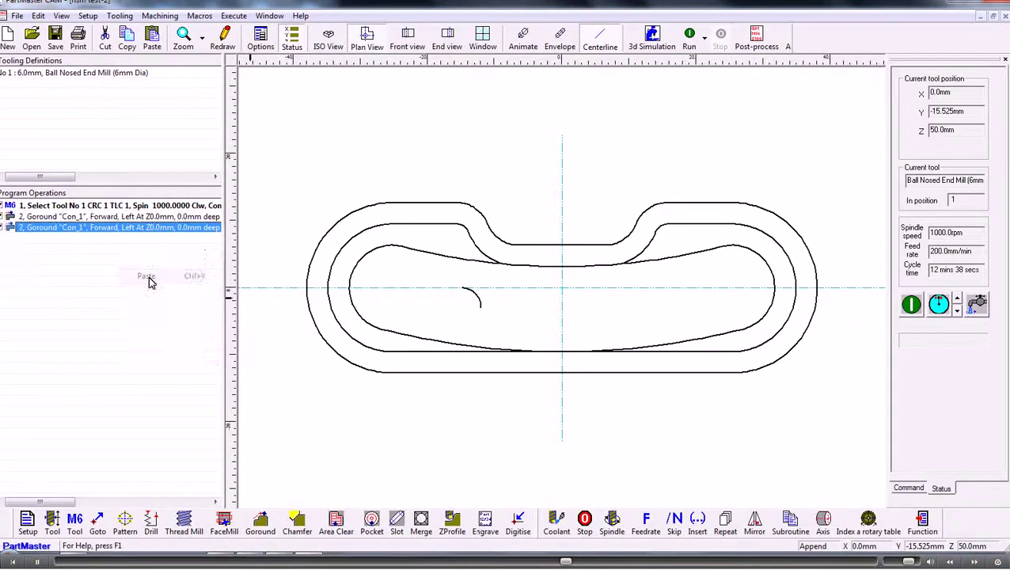
Reassign the copied Goround to the innermost contour, Con_2, with a Right offset, and run the program.
double_click(79, 230)
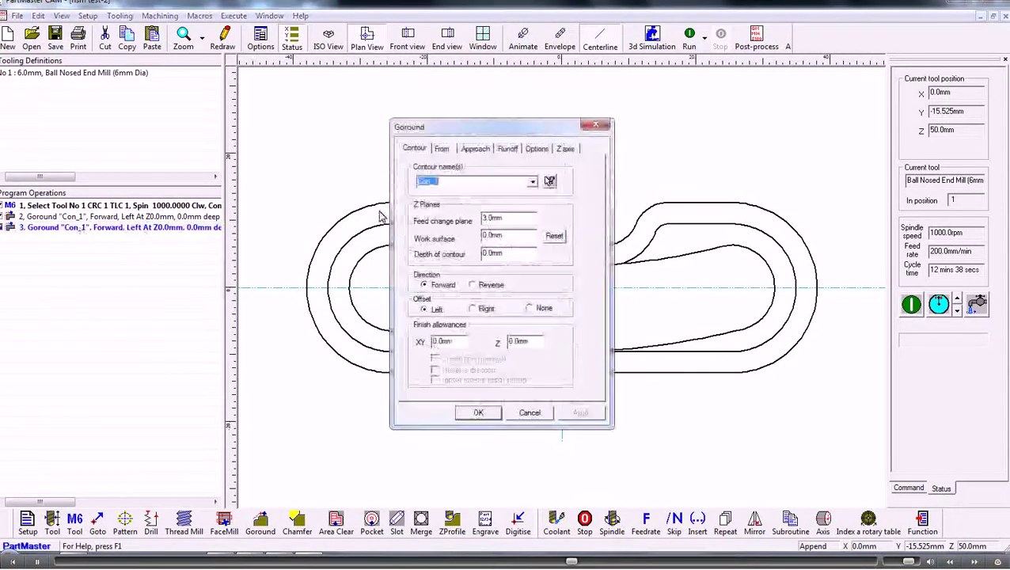
left_click(550, 182)
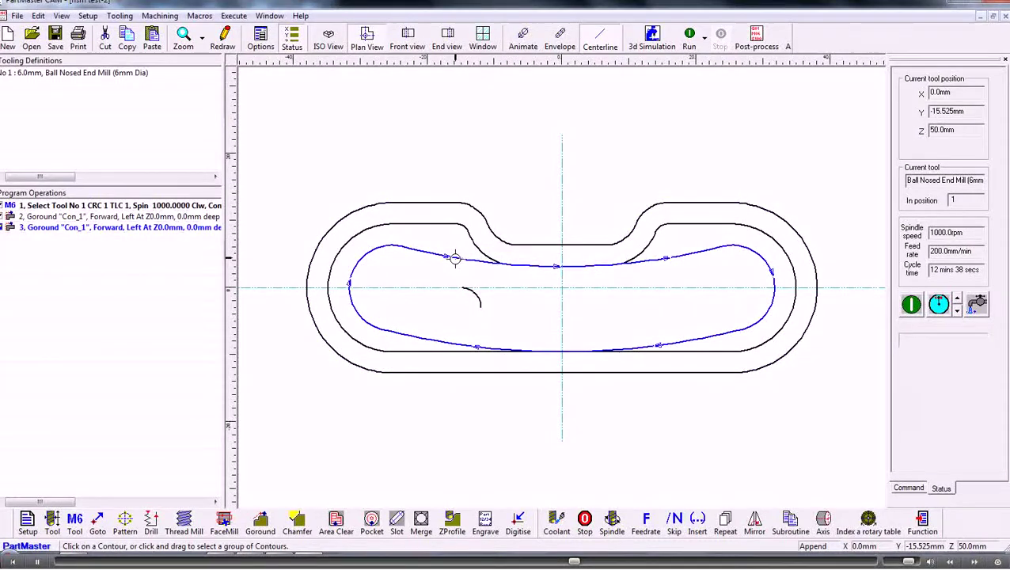
left_click(459, 261)
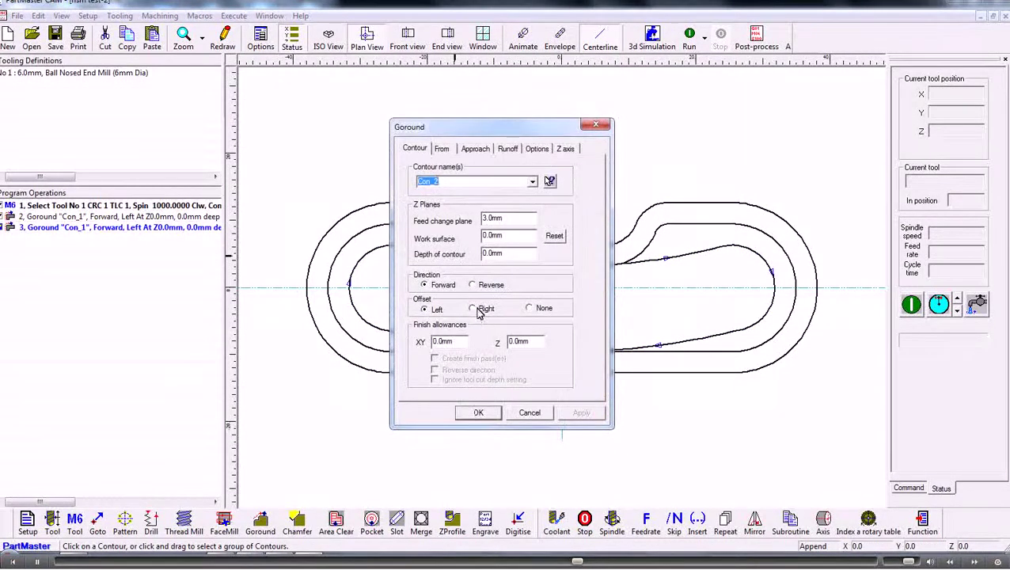
left_click(474, 309)
left_click(478, 413)
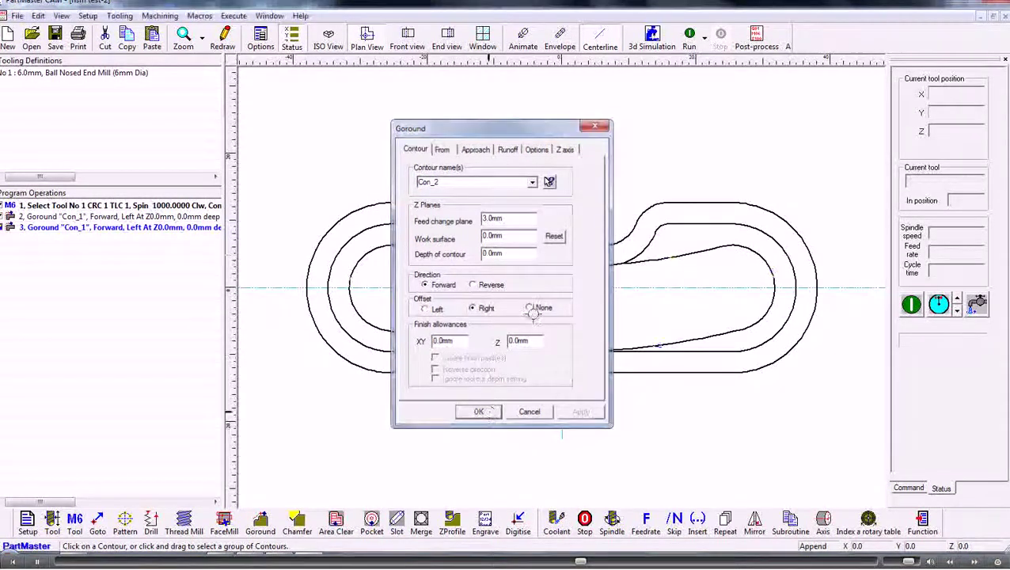
left_click(691, 34)
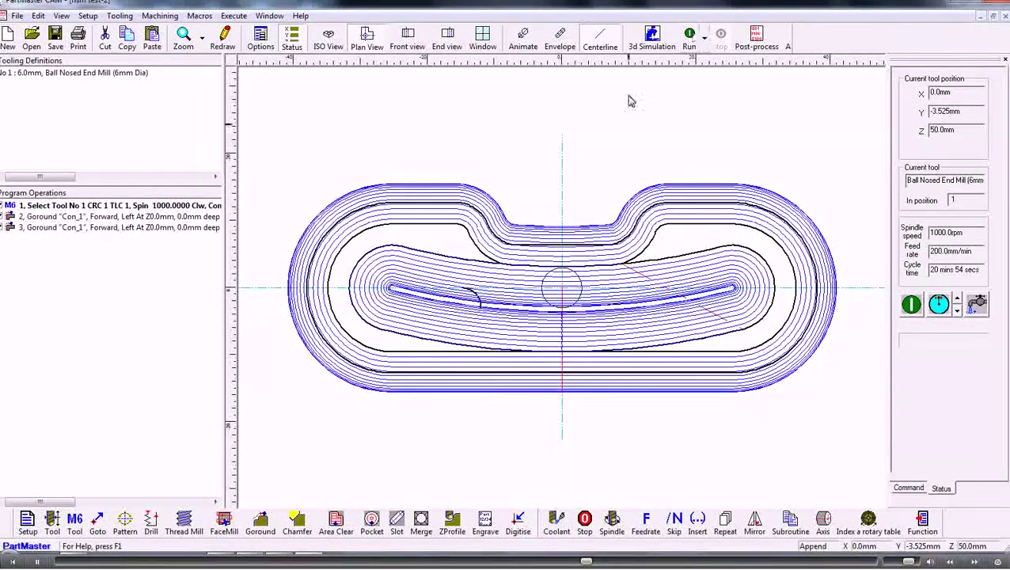
Define tool 2 as a 10 mm end mill, 50 mm long with 25 mm cut depth, and add its selection to the program.
left_click(52, 518)
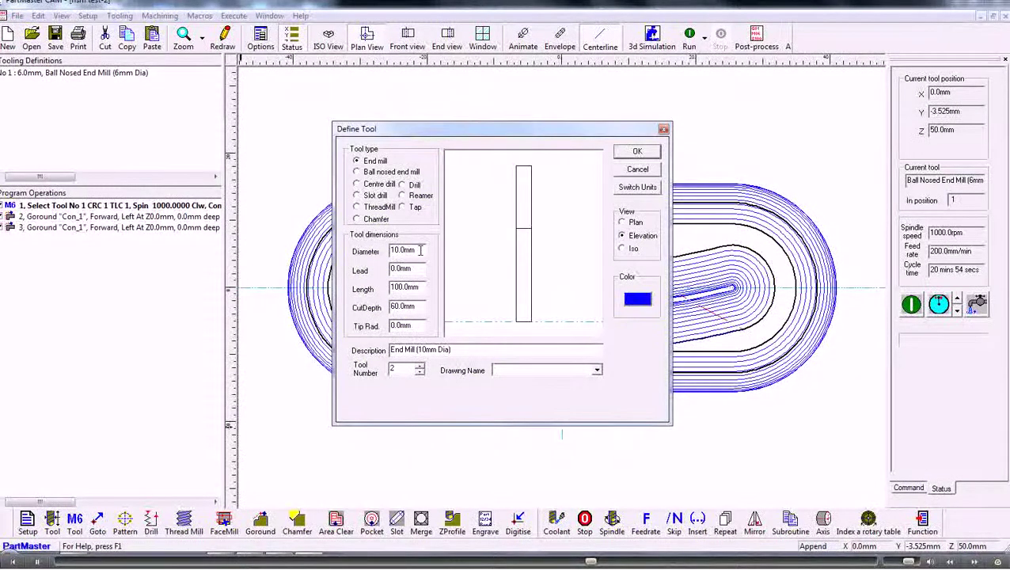
double_click(393, 287)
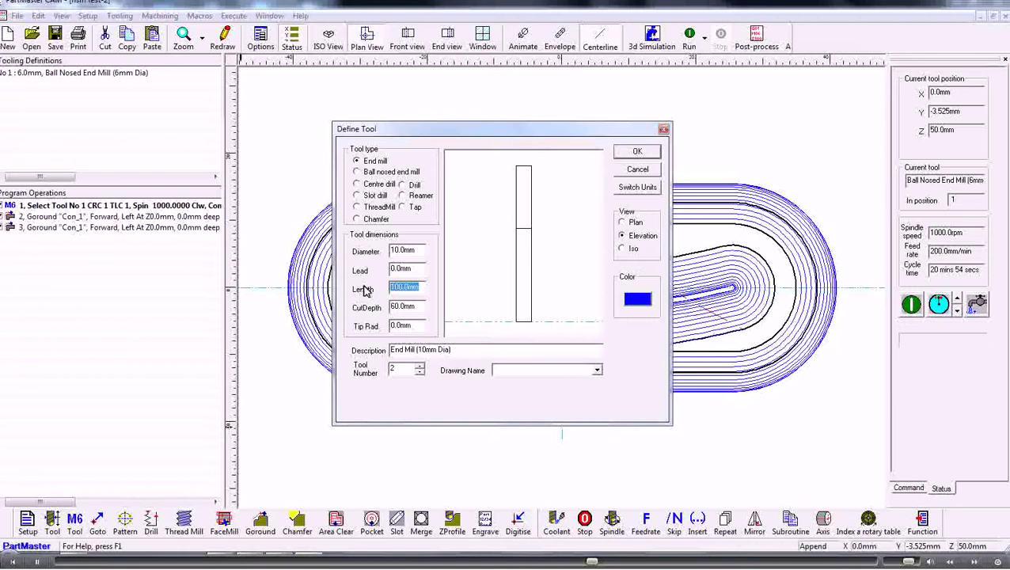
type("50")
double_click(406, 306)
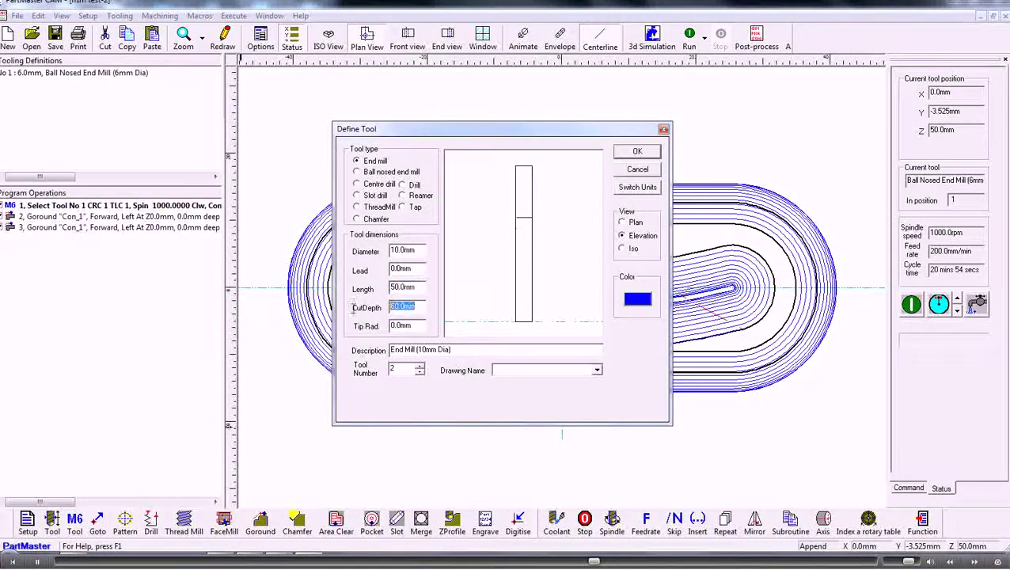
type("25")
left_click(467, 295)
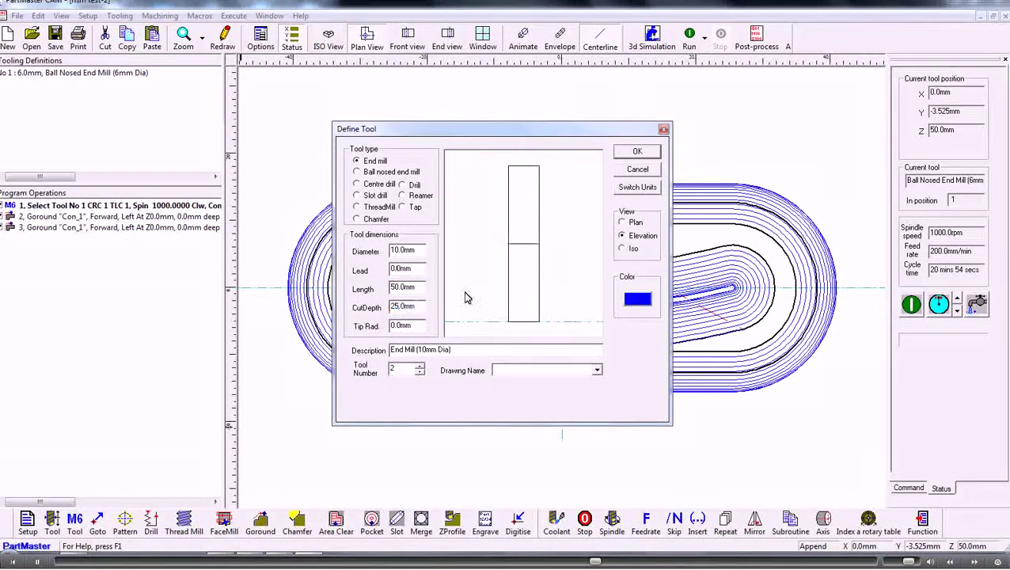
left_click(636, 153)
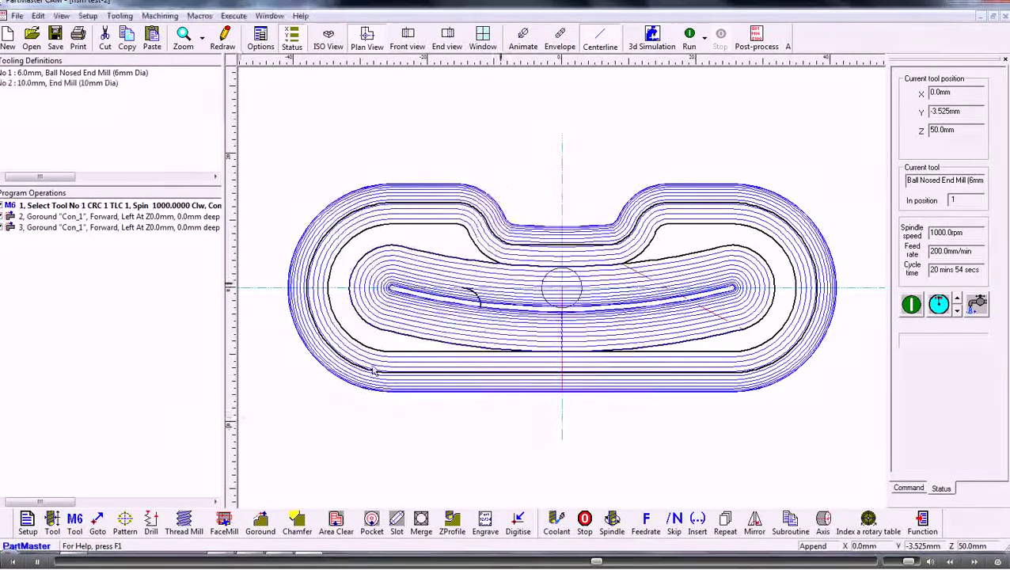
left_click(76, 522)
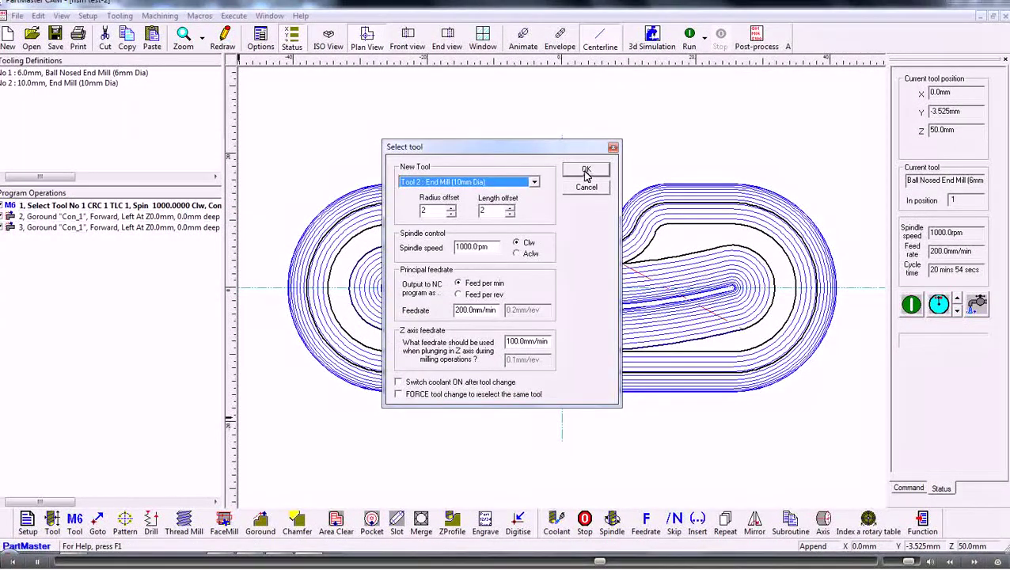
left_click(582, 172)
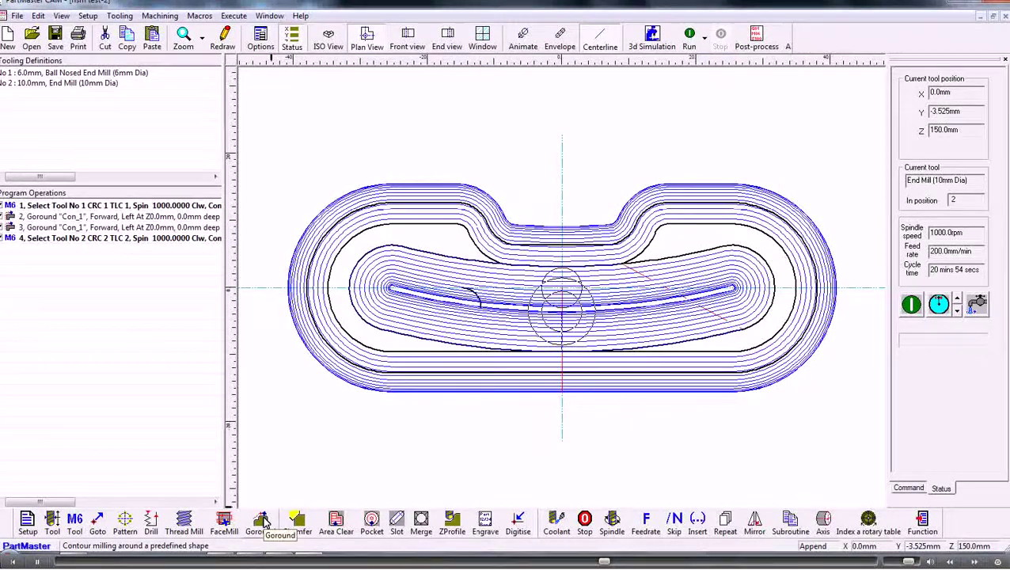
Set up a Goround on the outer contour Con3 with the work surface at 0 mm and a depth of 12.7 mm.
left_click(264, 520)
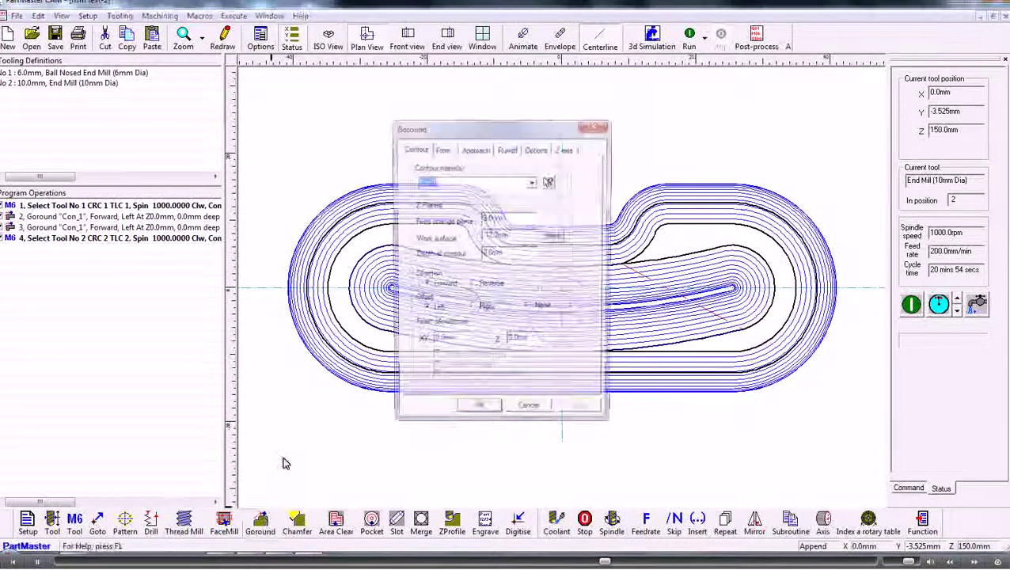
left_click(549, 182)
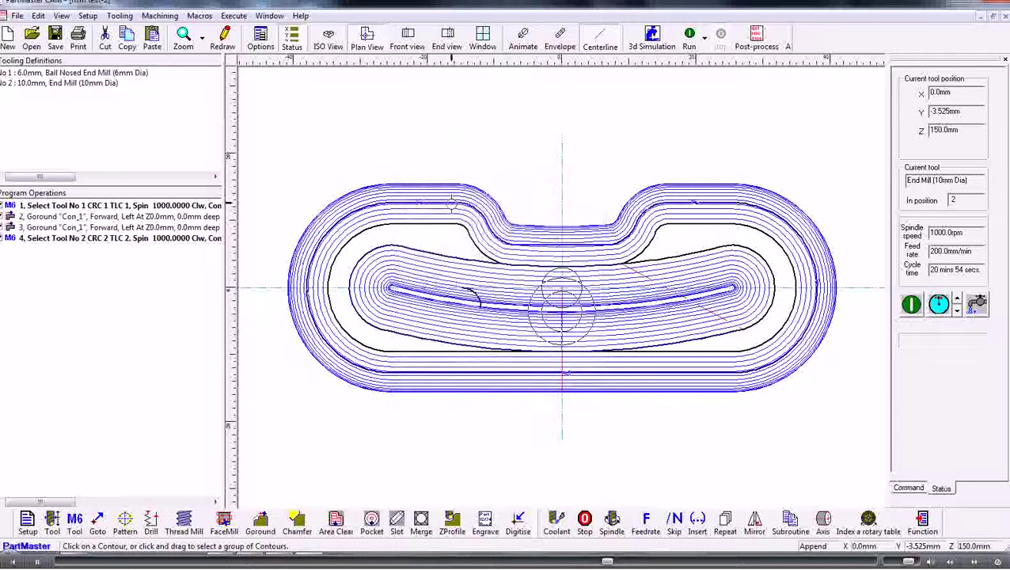
left_click(454, 204)
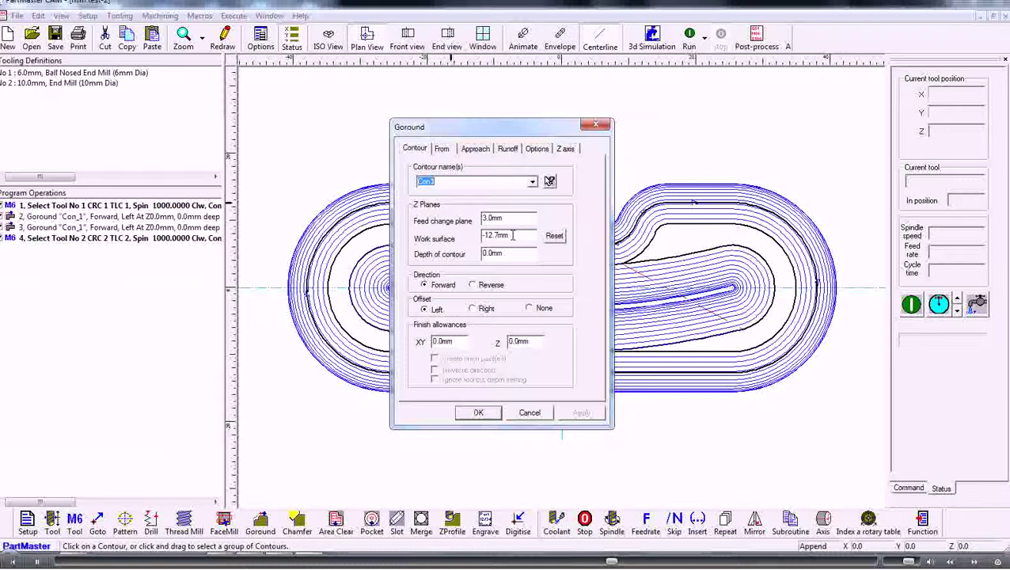
left_click_drag(512, 235, 457, 237)
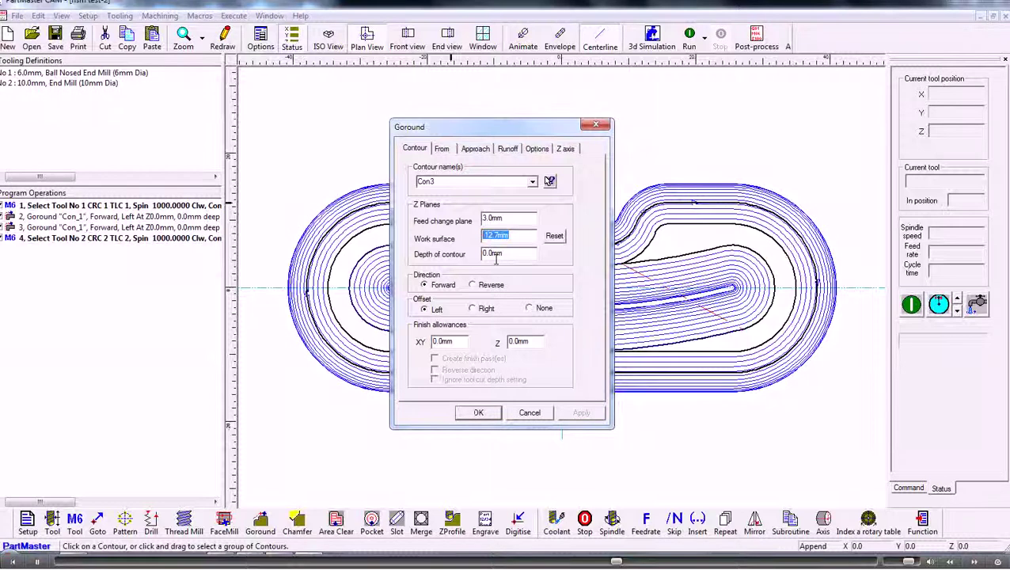
type("0")
left_click_drag(500, 256, 469, 254)
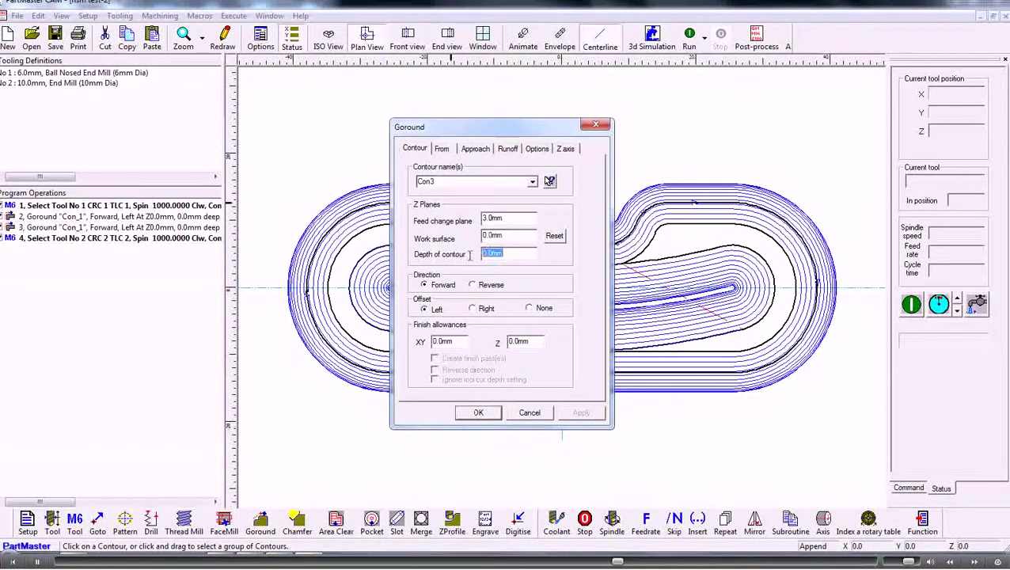
type("12.7")
Disable the approach lead-in and runoff lead-out, create the Con3 Goround, and run the program in isometric view.
left_click(474, 149)
left_click(422, 211)
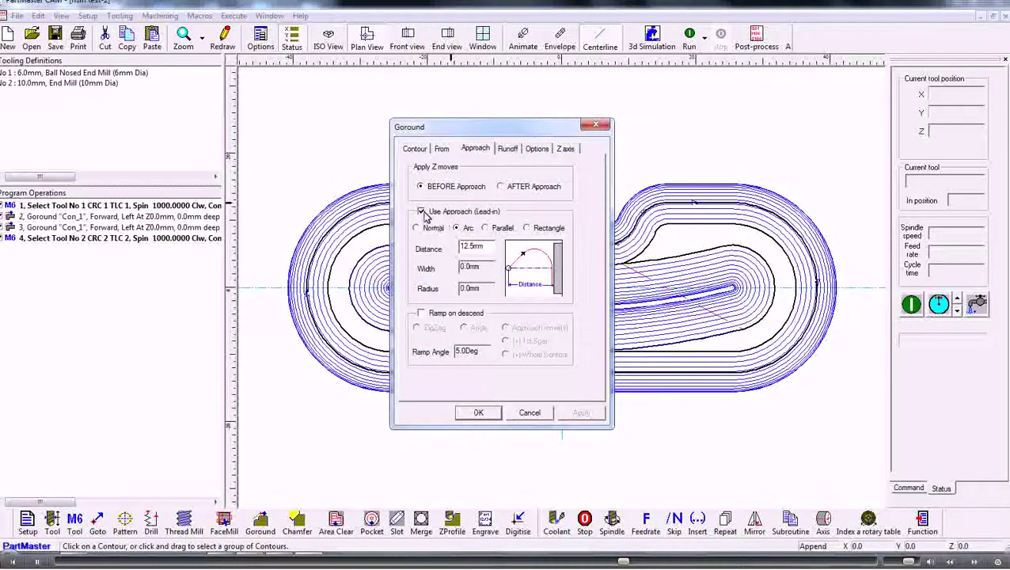
left_click(506, 148)
left_click(421, 212)
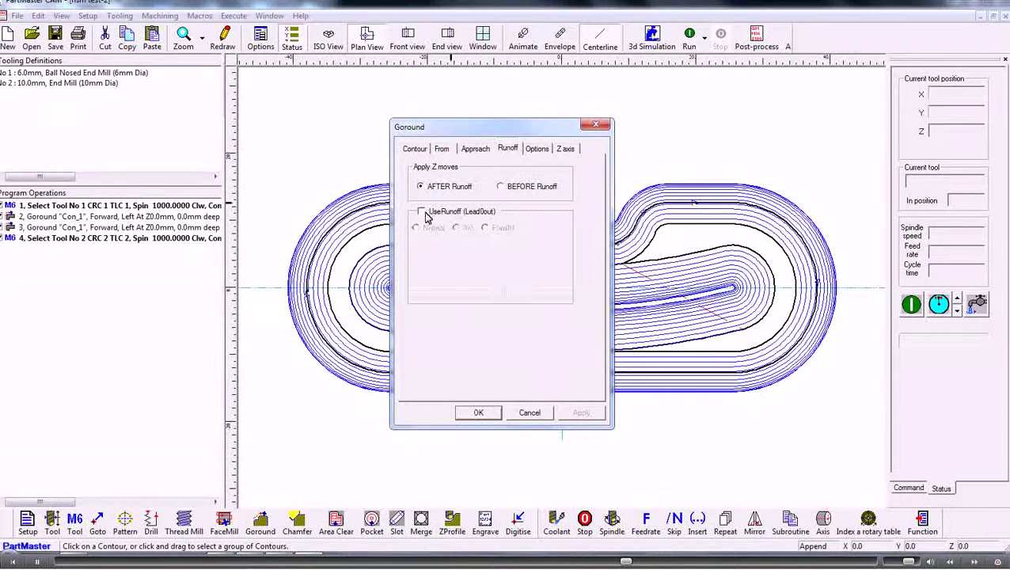
left_click(421, 212)
left_click(478, 412)
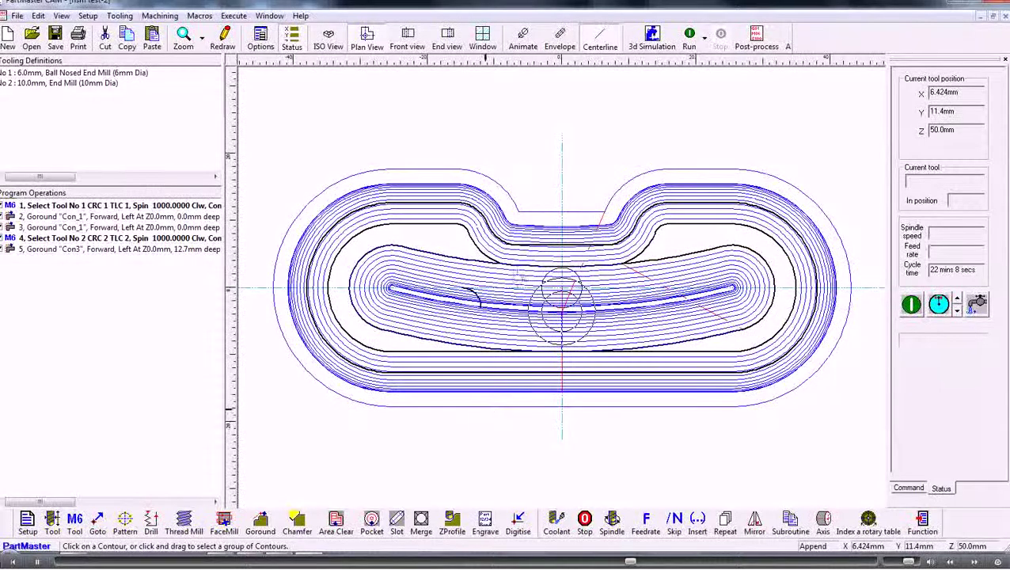
left_click(328, 38)
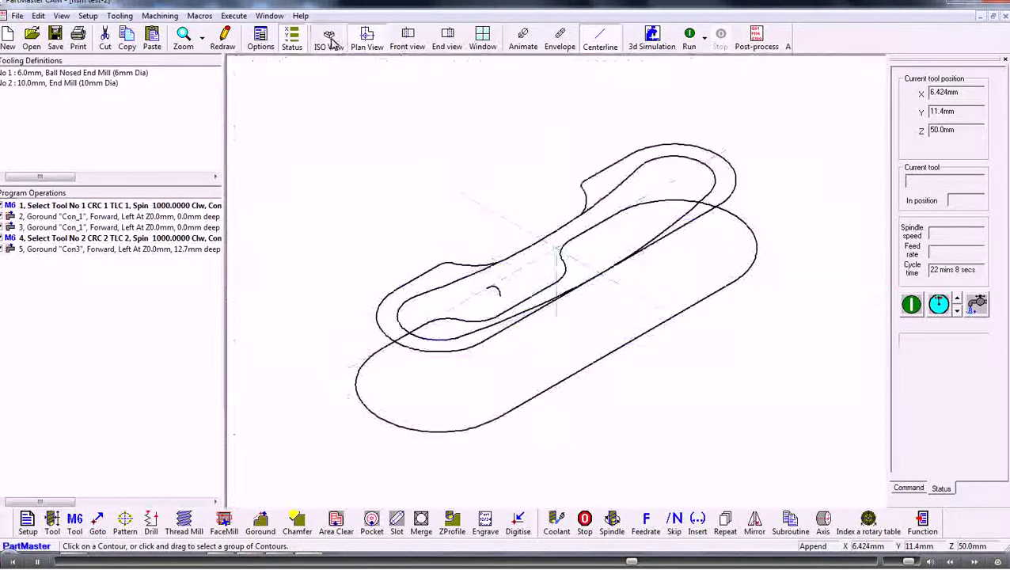
left_click(688, 44)
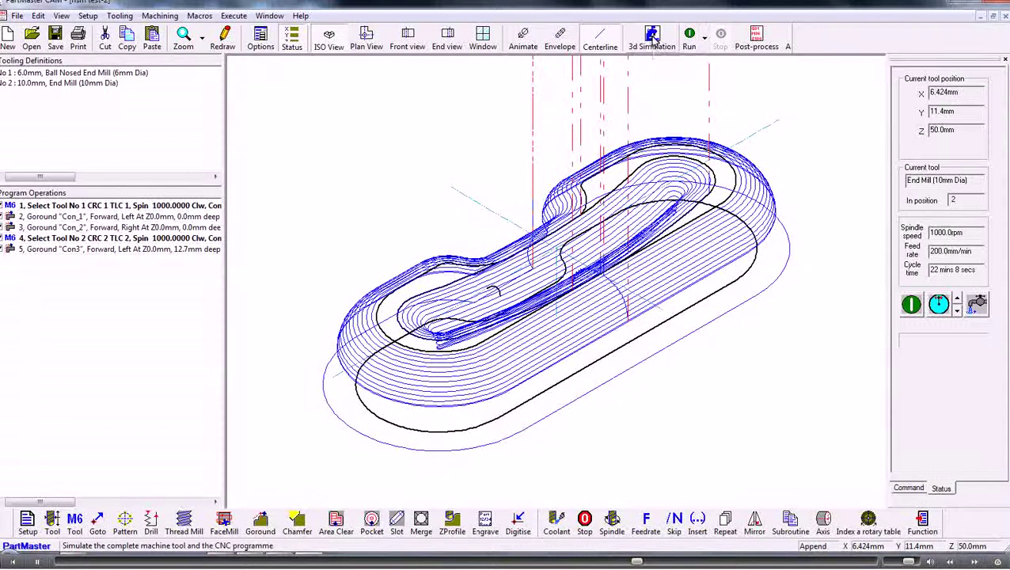
Generate the 3D simulation data for the complete program using the SM_Vertical Mill.ppr simulator and a 0.01 mm arc tolerance.
left_click(652, 38)
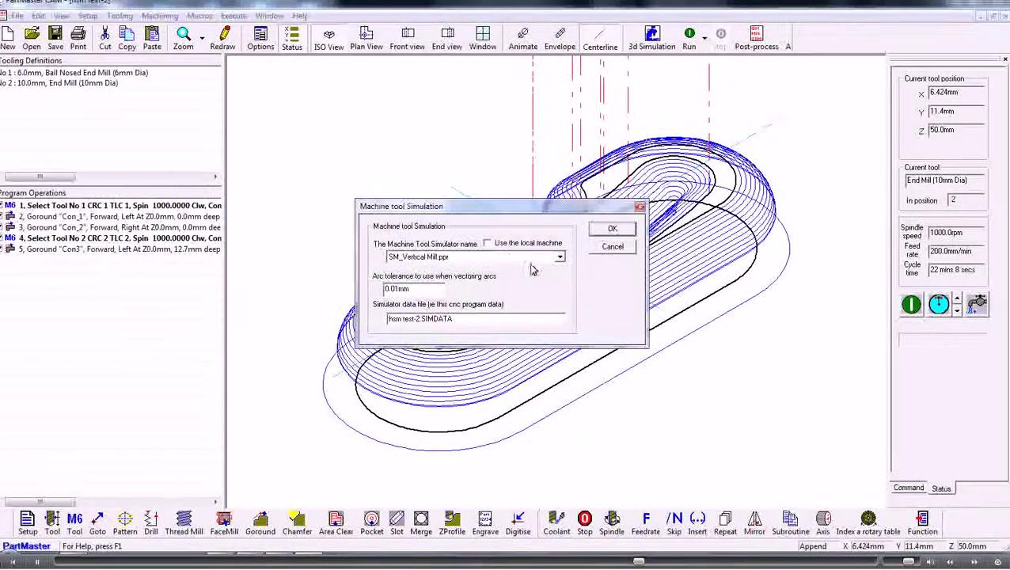
left_click(608, 229)
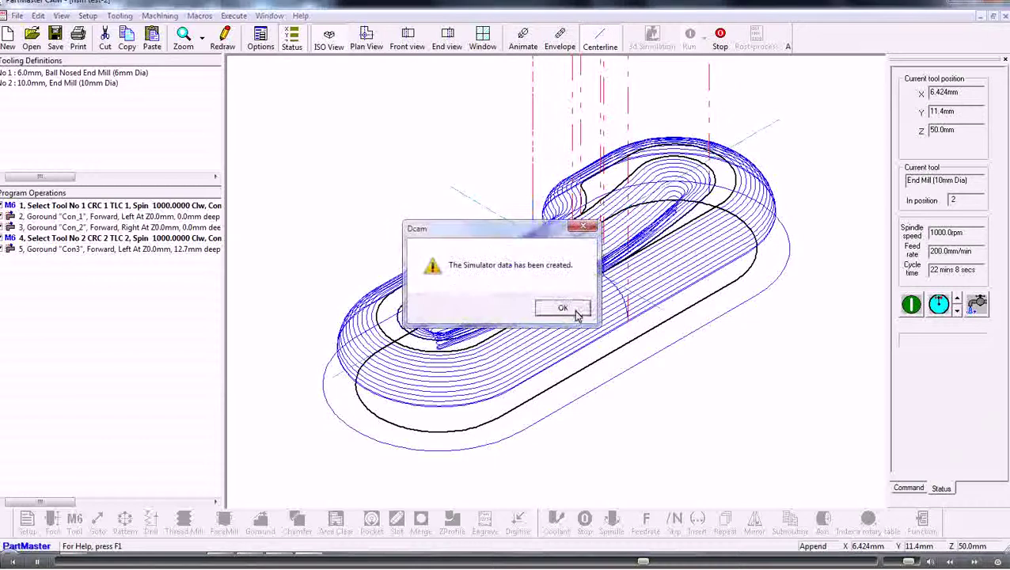
left_click(581, 311)
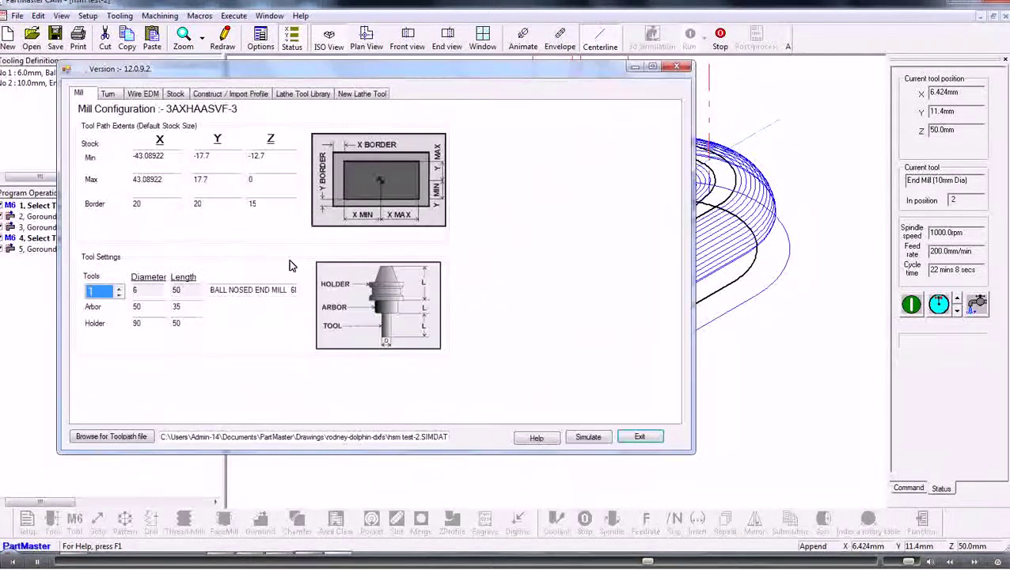
Review the stock options, keep the stock set to Build from Extents, and launch the machine simulation.
left_click(175, 94)
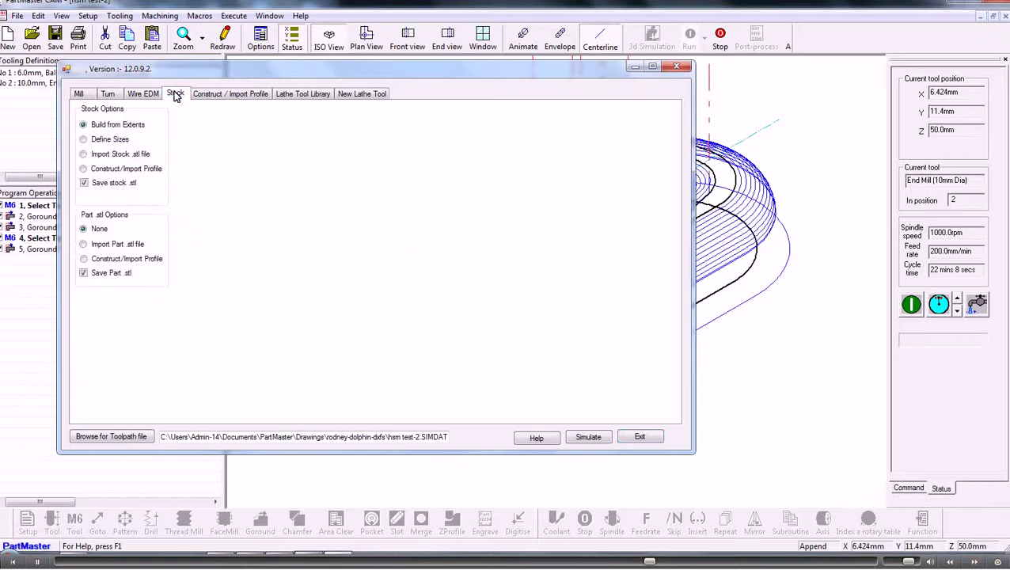
left_click(84, 140)
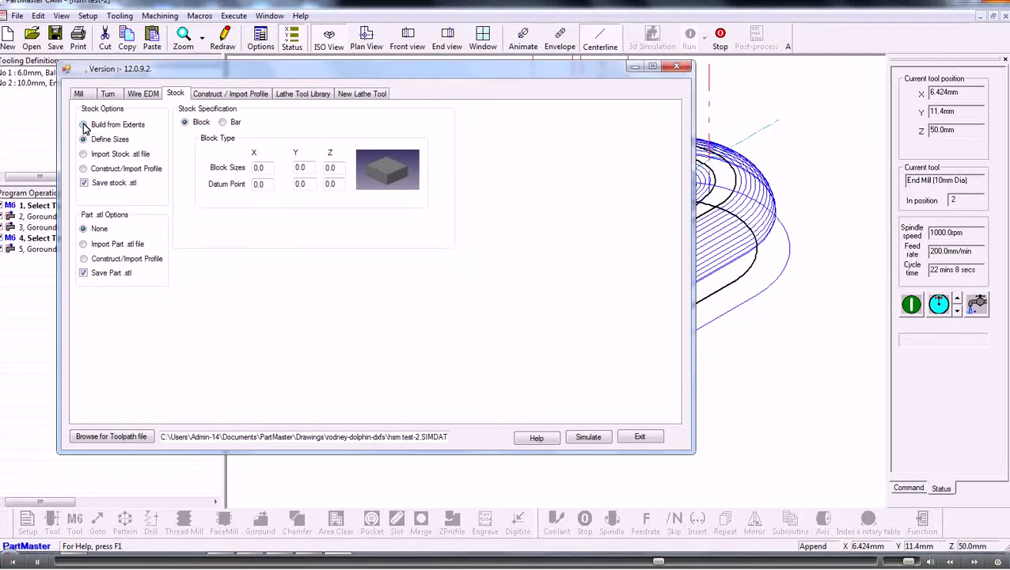
left_click(84, 125)
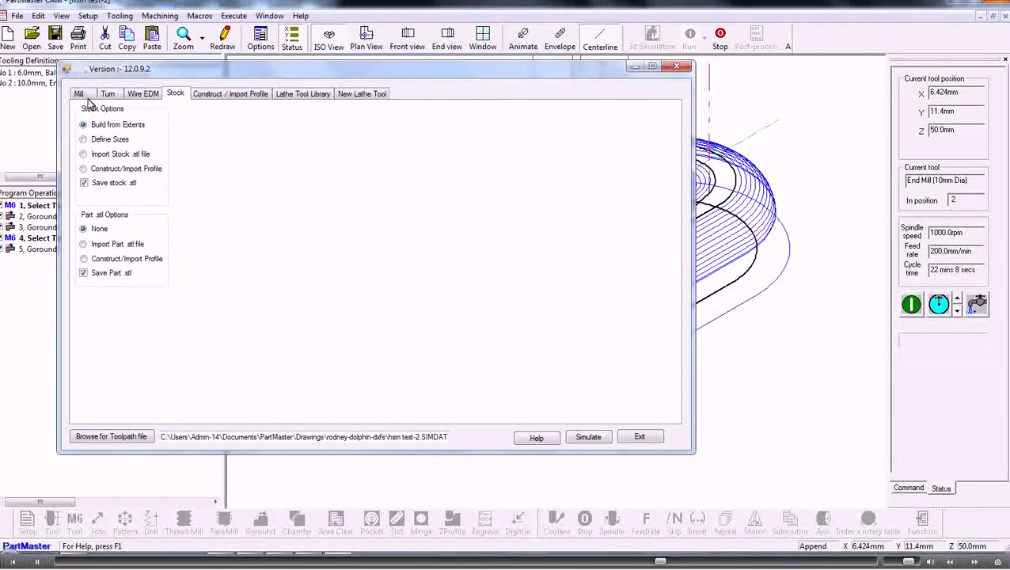
left_click(79, 94)
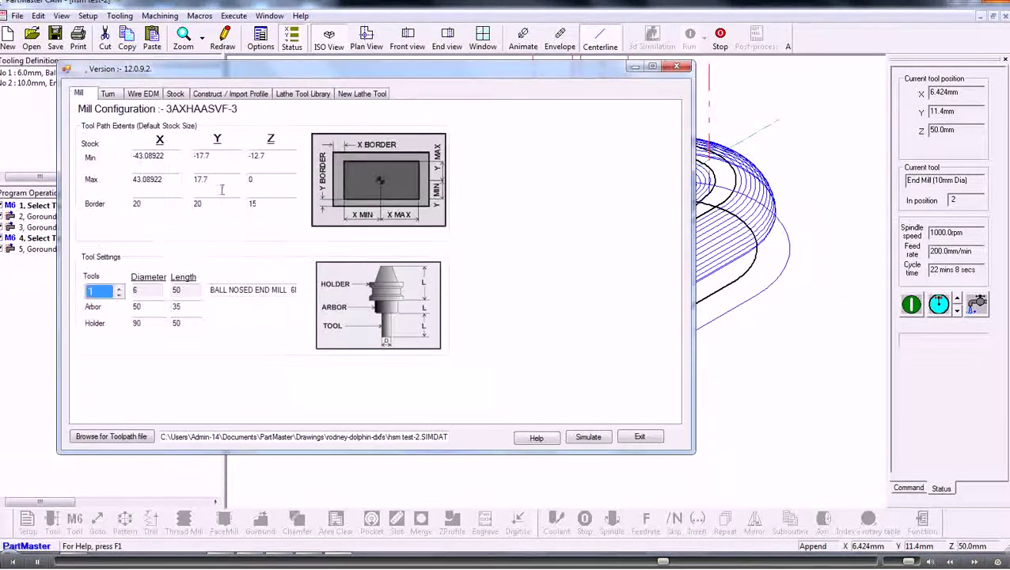
left_click(587, 438)
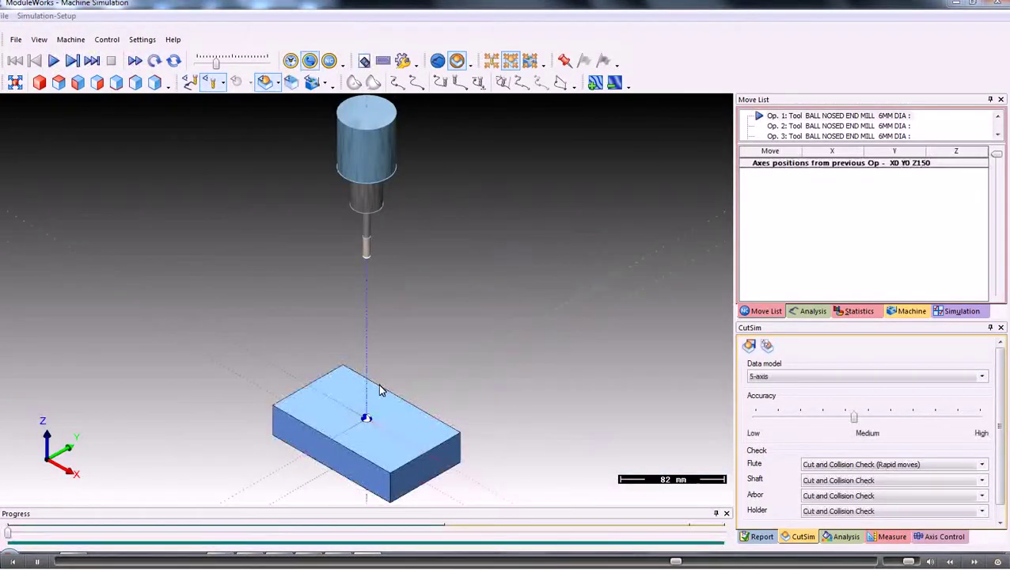
Display the full milling machine around the stock and bring the spindle and stock block into close view.
left_click(531, 62)
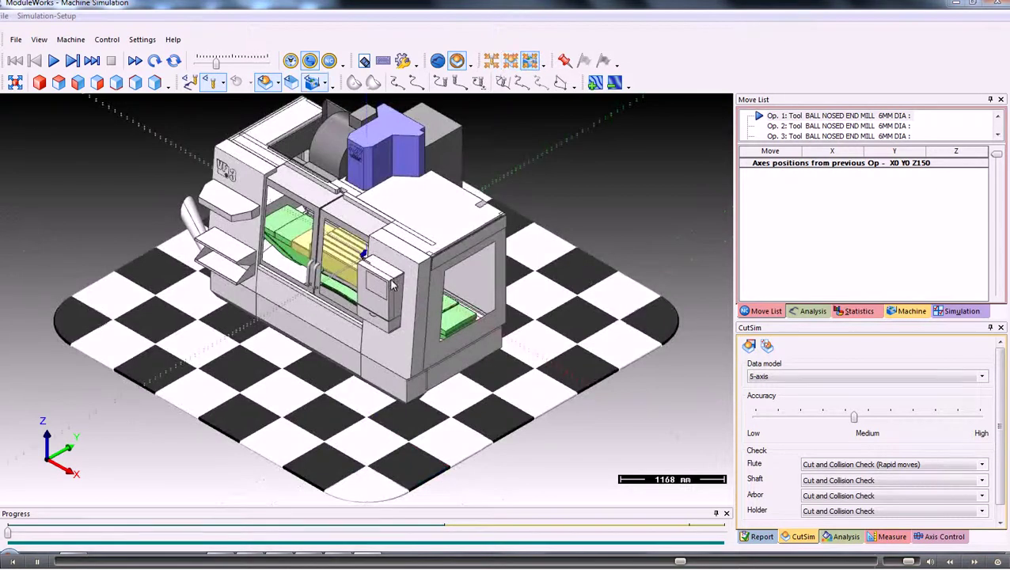
scroll(411, 287, "up", 5)
middle_click_drag(416, 319, 483, 296)
scroll(403, 332, "up", 2)
scroll(481, 299, "up", 1)
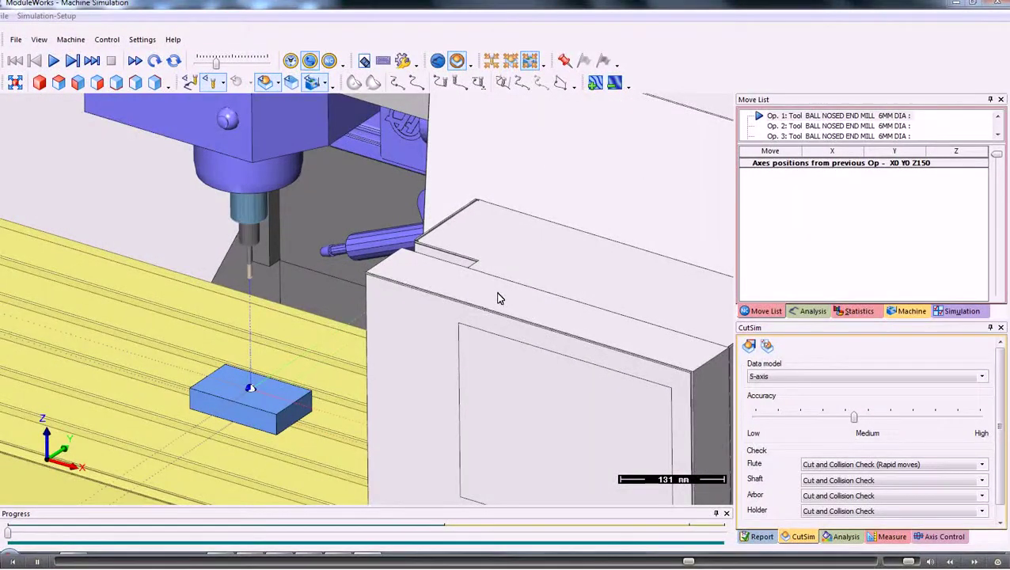
Hide the machine housing so the tool and stock block can be seen unobstructed.
left_click(324, 84)
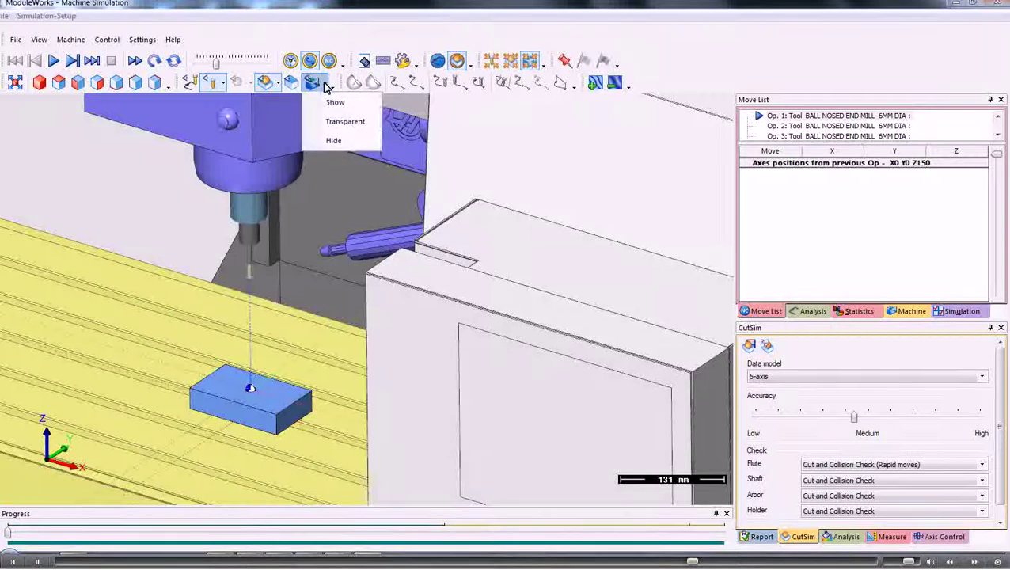
left_click(332, 142)
scroll(283, 267, "down", 6)
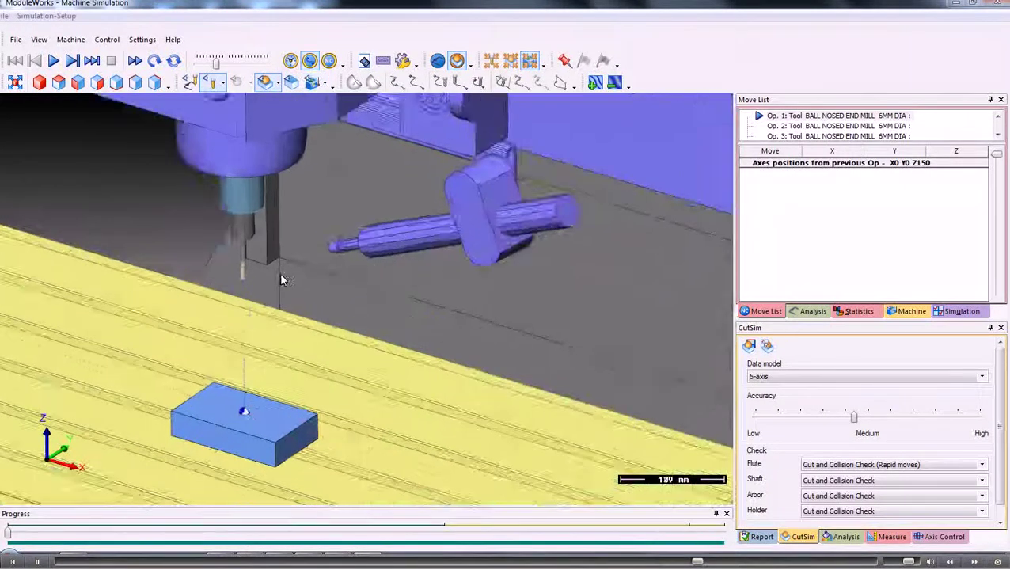
scroll(277, 279, "up", 8)
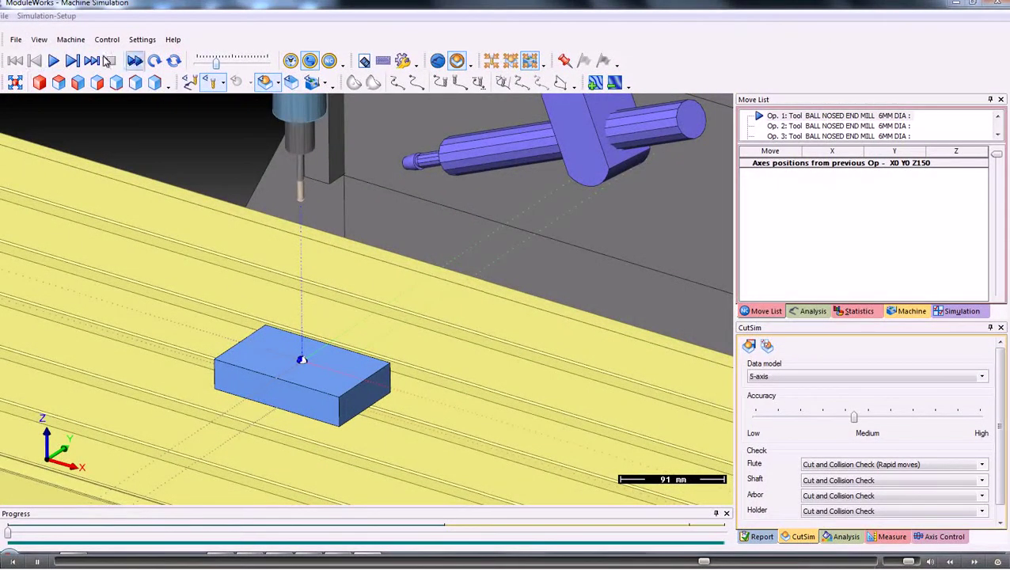
Play the machining simulation through at a faster speed with a close view of the part, and exit the simulator.
left_click(54, 62)
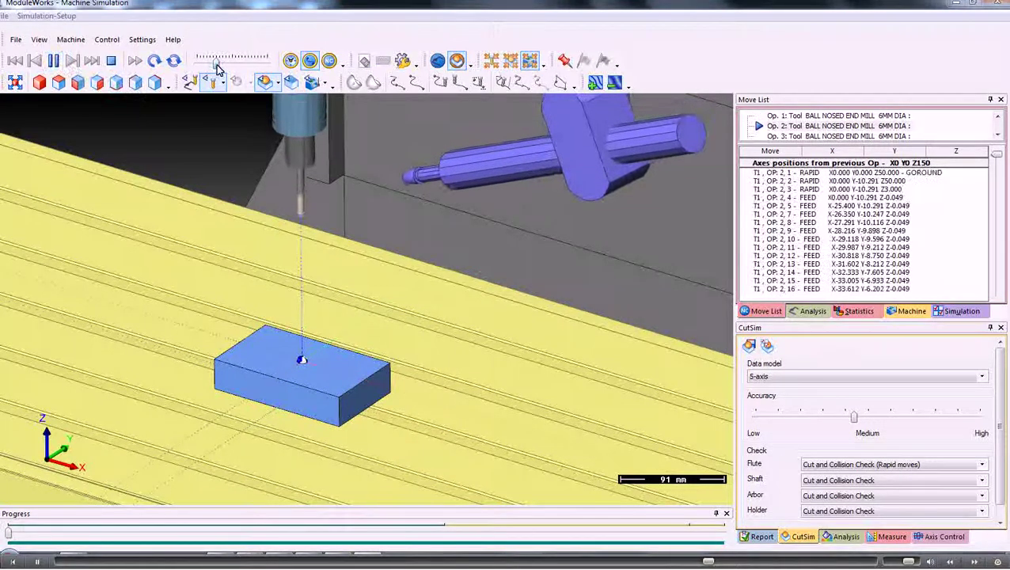
left_click_drag(220, 61, 229, 62)
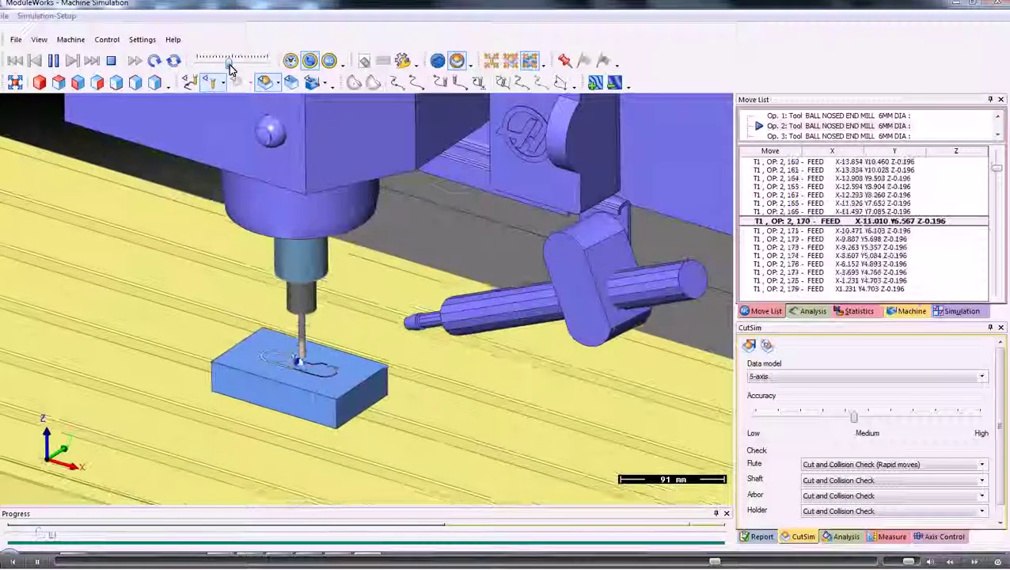
scroll(232, 208, "up", 6)
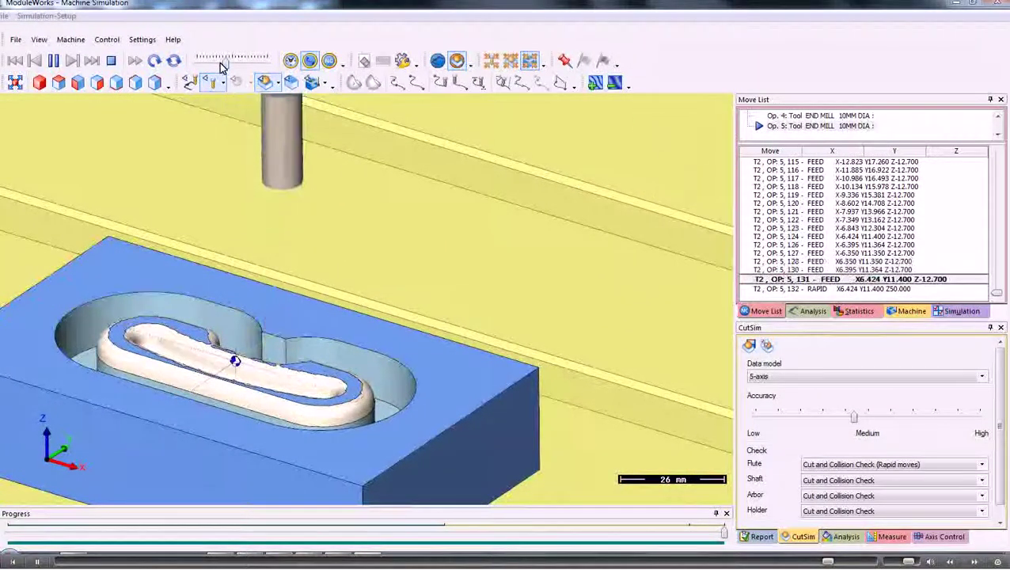
left_click_drag(230, 358, 356, 349)
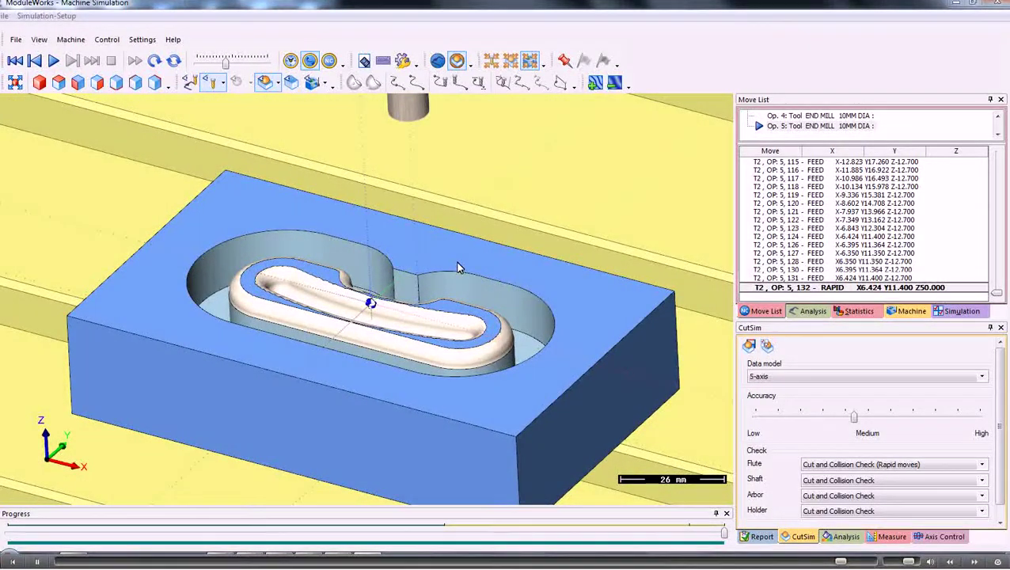
left_click(1002, 4)
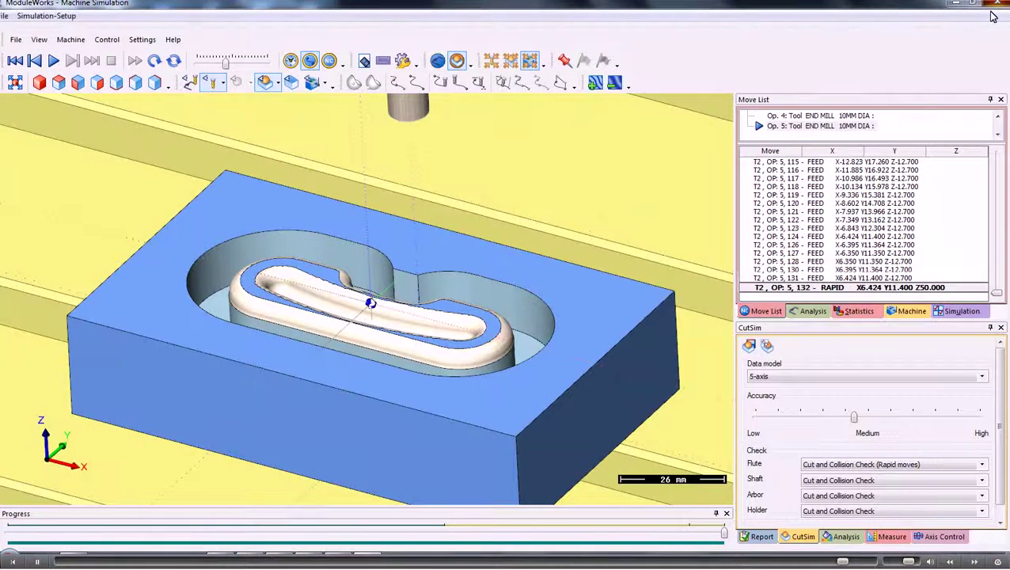
left_click(639, 437)
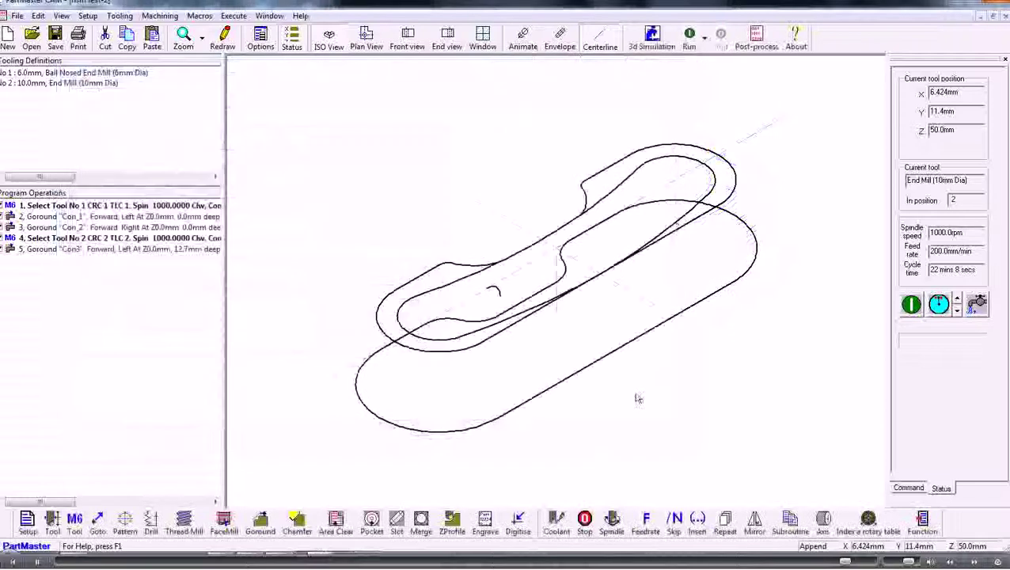
Post-process the program with the m_fanuc_7000.ppr post processor into the NC file hsm test-2.pun.
left_click(755, 38)
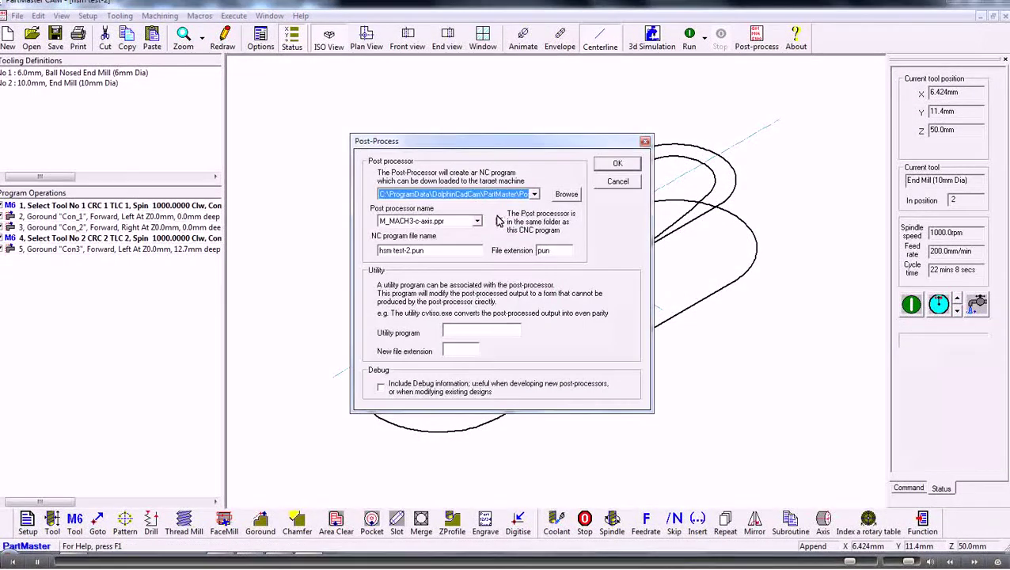
left_click(479, 223)
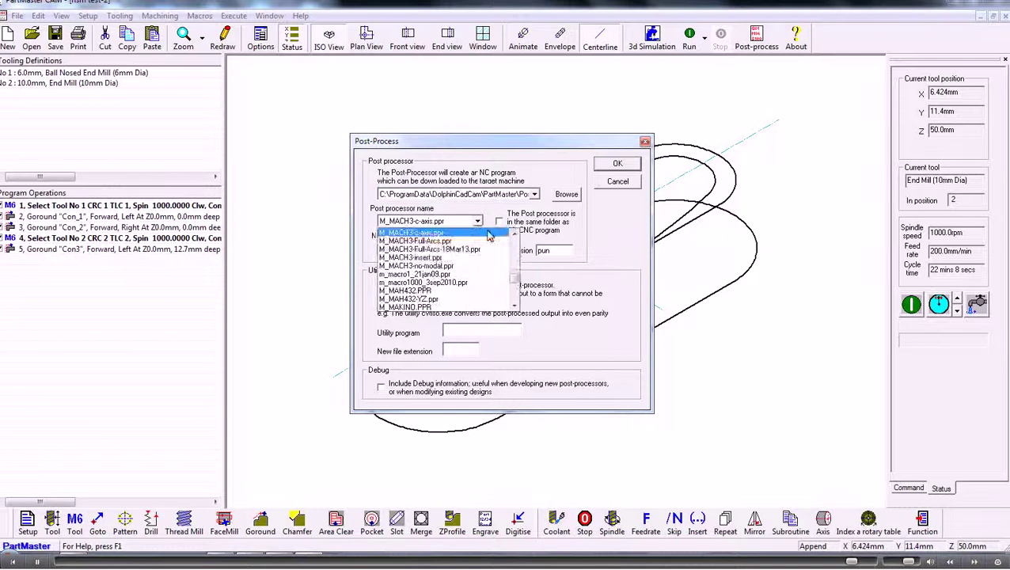
left_click_drag(516, 283, 514, 265)
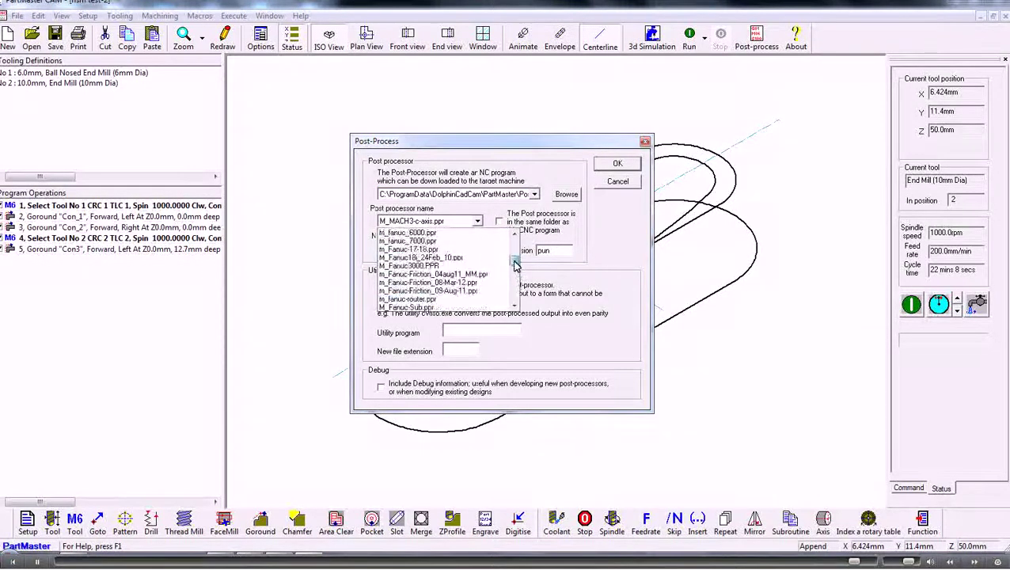
left_click(442, 240)
left_click(607, 165)
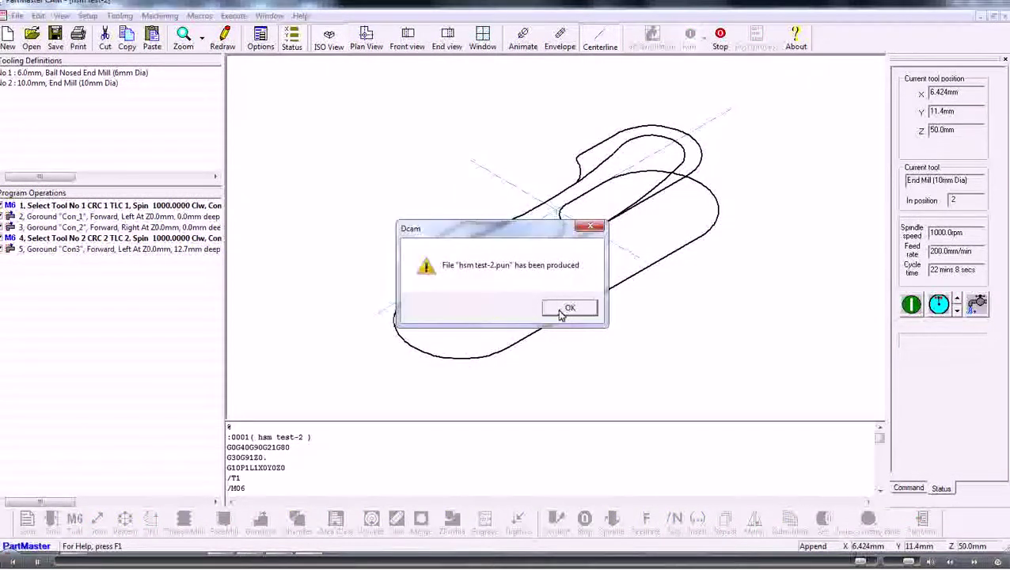
left_click(567, 309)
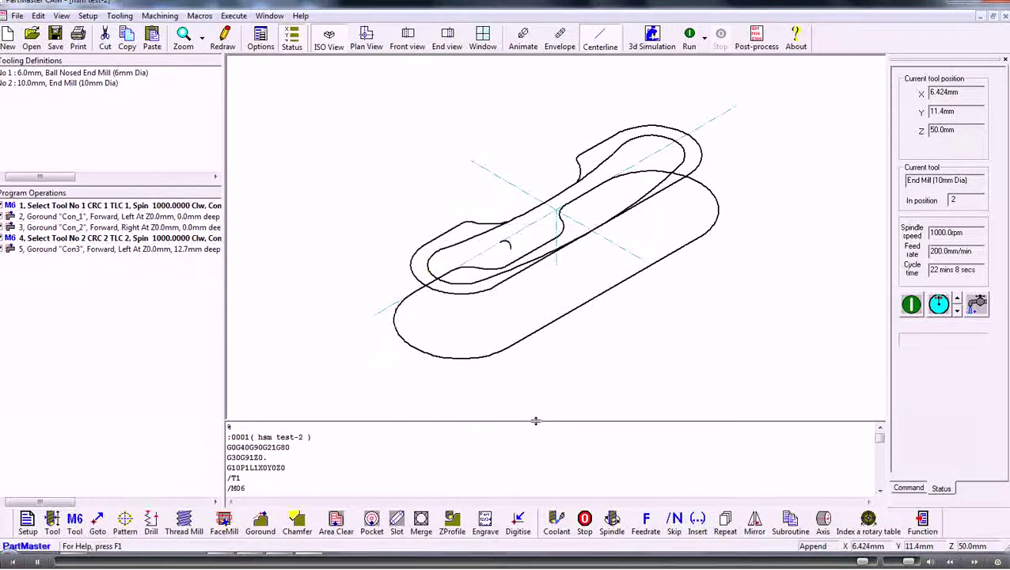
Enlarge the NC code display and highlight the generated code from the first tool change onward for review.
left_click_drag(534, 420, 554, 157)
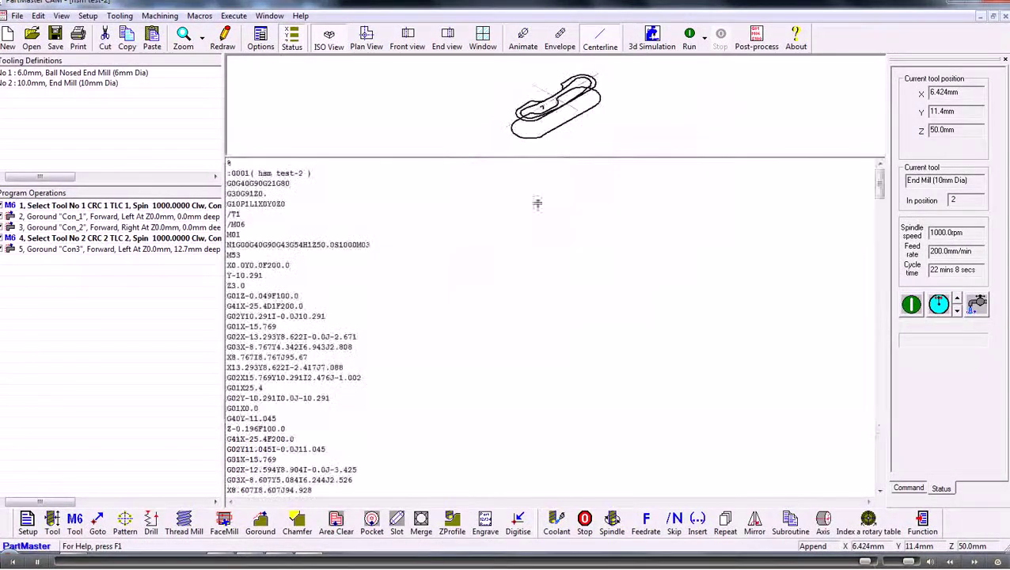
left_click_drag(235, 224, 432, 470)
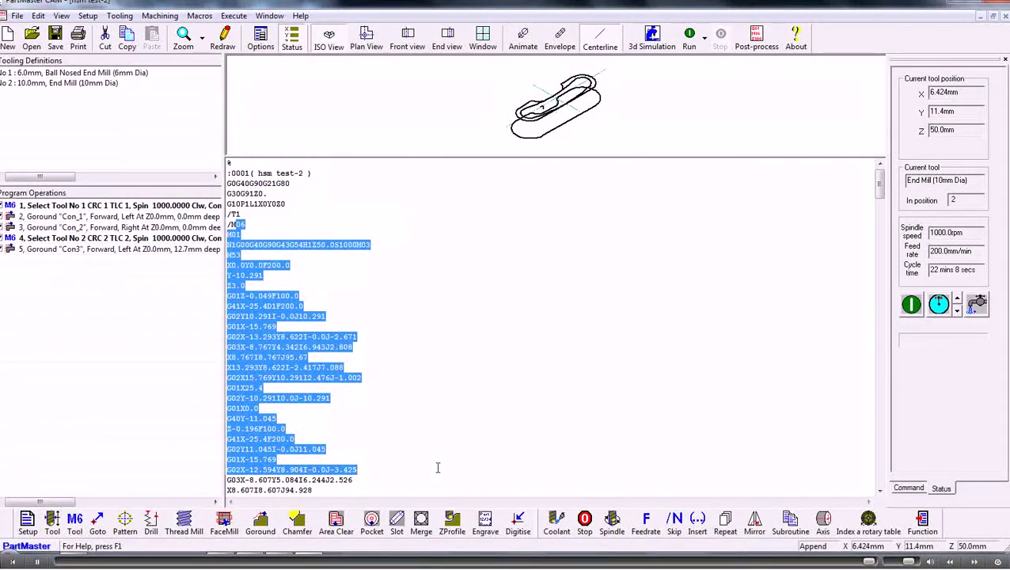